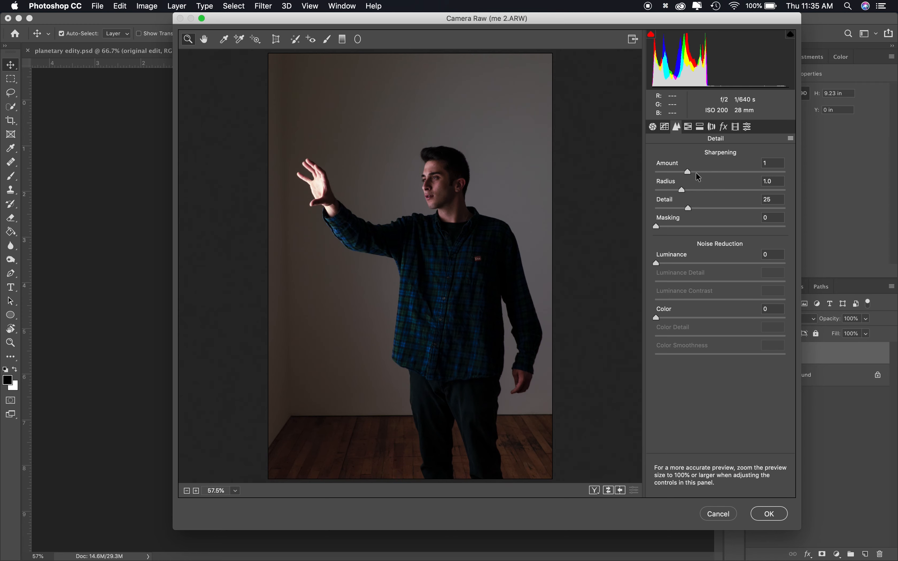
# Set sharpening Amount to 80, Masking to 58, and Luminance noise reduction to 14 in Camera Raw's Detail panel
pyautogui.click(736, 227)
pyautogui.press('alt')
pyautogui.moveTo(737, 227); pyautogui.dragTo(731, 228)
pyautogui.click(674, 263)
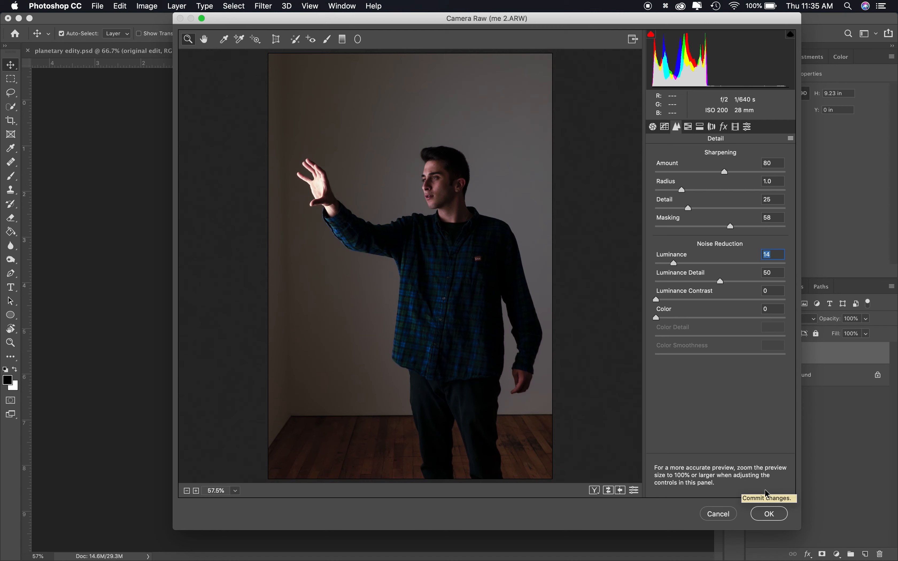
# Nudge the white balance temperature in the Basic panel and accept the Camera Raw edits
pyautogui.click(653, 128)
pyautogui.moveTo(696, 216); pyautogui.dragTo(698, 218)
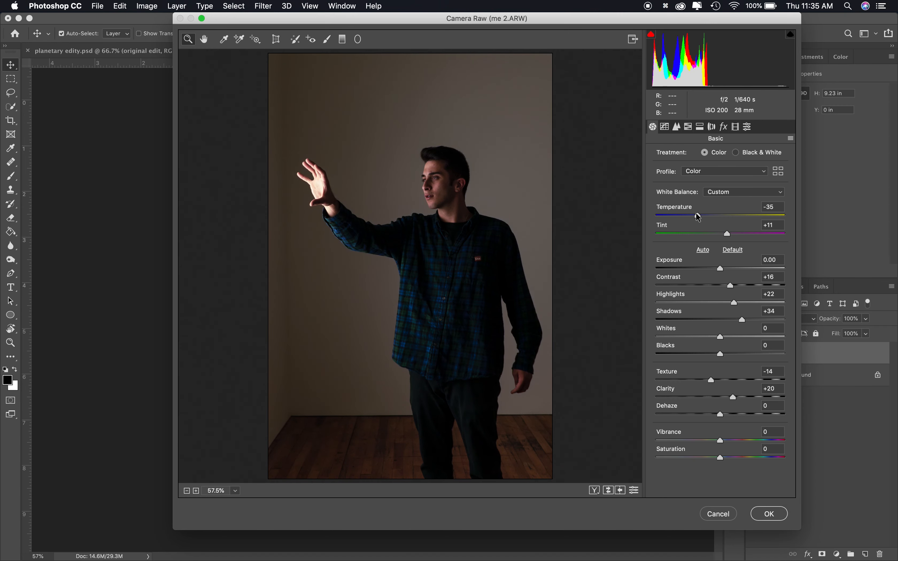
pyautogui.click(783, 516)
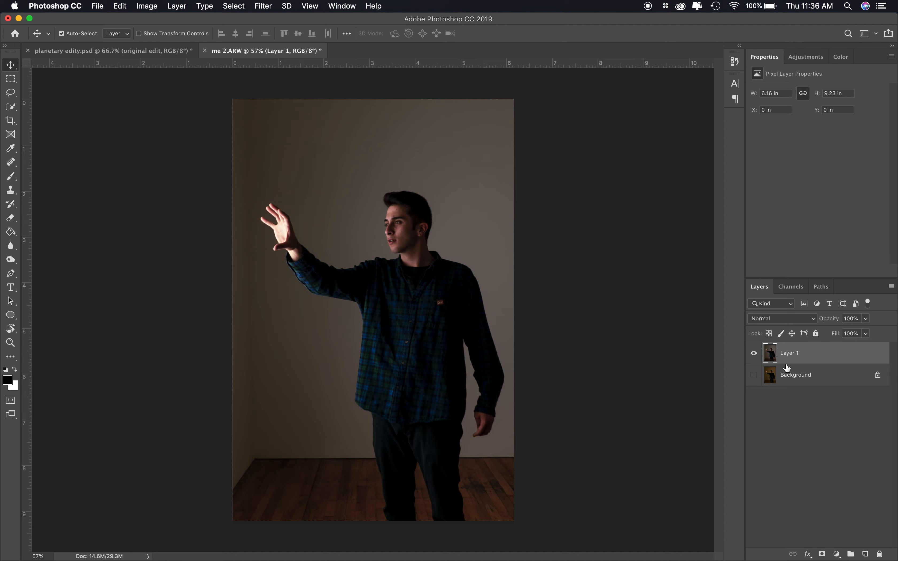
# Select the raised hand and forearm with the Quick Selection tool, enlarging the brush
pyautogui.click(11, 106)
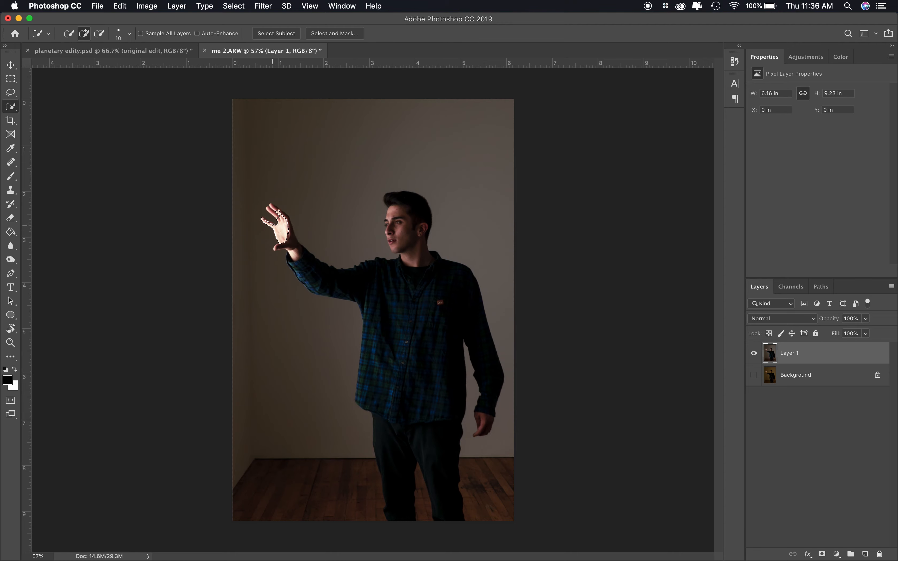
pyautogui.scroll(5, 294, 223)
pyautogui.press('alt')
pyautogui.moveTo(227, 181)
pyautogui.mouseDown()
pyautogui.moveTo(242, 193)
pyautogui.moveTo(240, 173)
pyautogui.mouseUp()
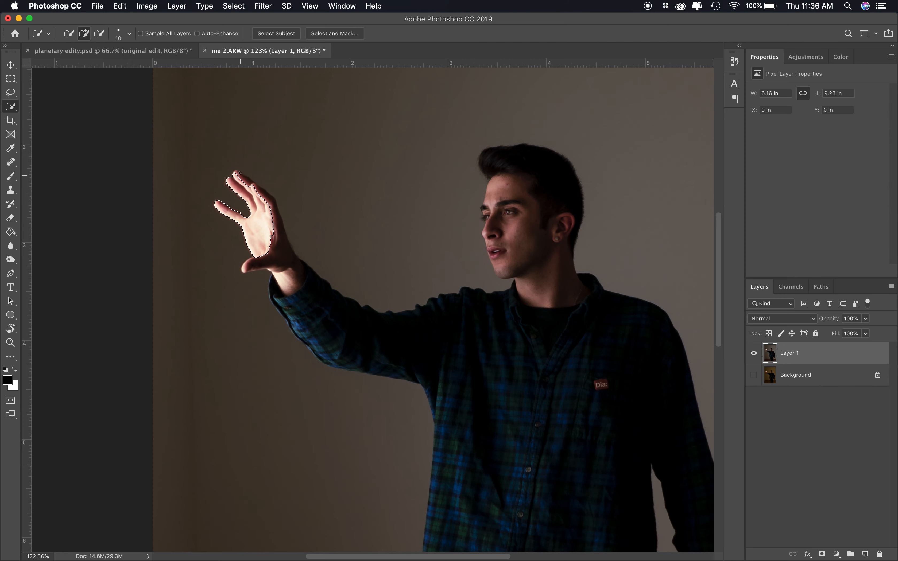
pyautogui.moveTo(308, 291)
pyautogui.mouseDown()
pyautogui.moveTo(274, 281)
pyautogui.moveTo(272, 298)
pyautogui.moveTo(273, 276)
pyautogui.moveTo(272, 300)
pyautogui.moveTo(296, 328)
pyautogui.moveTo(246, 263)
pyautogui.mouseUp()
pyautogui.press(']')
pyautogui.press(']')
pyautogui.press(']')
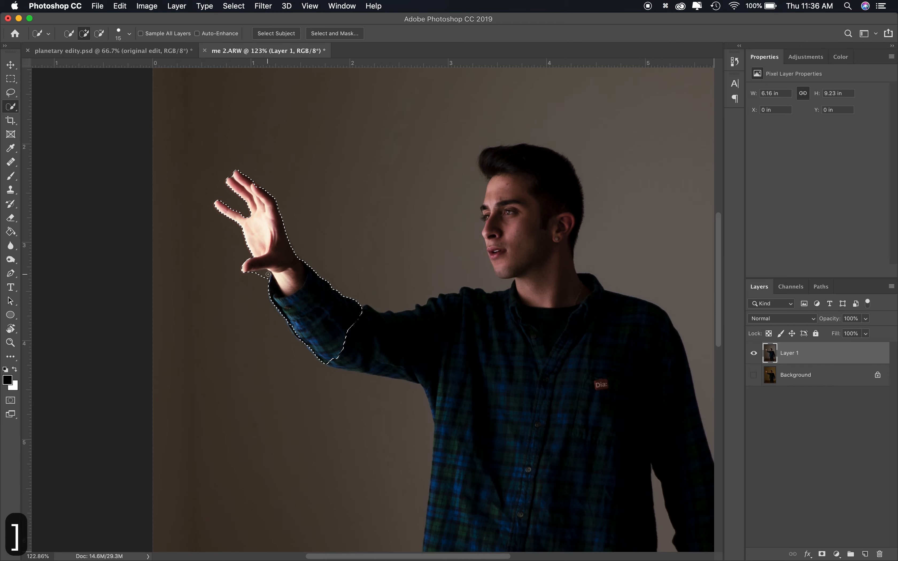
# Extend the selection over the head, torso, arm and legs so the whole person is selected
pyautogui.moveTo(341, 322); pyautogui.dragTo(487, 329)
pyautogui.moveTo(517, 269)
pyautogui.mouseDown()
pyautogui.moveTo(488, 212)
pyautogui.moveTo(493, 189)
pyautogui.moveTo(588, 306)
pyautogui.moveTo(654, 429)
pyautogui.mouseUp()
pyautogui.scroll(-5, 654, 429)
pyautogui.moveTo(387, 350)
pyautogui.mouseDown()
pyautogui.moveTo(403, 483)
pyautogui.moveTo(423, 479)
pyautogui.mouseUp()
pyautogui.scroll(6, 426, 475)
pyautogui.scroll(-2, 426, 475)
pyautogui.press('[')
pyautogui.press('[')
pyautogui.press('[')
pyautogui.press('[')
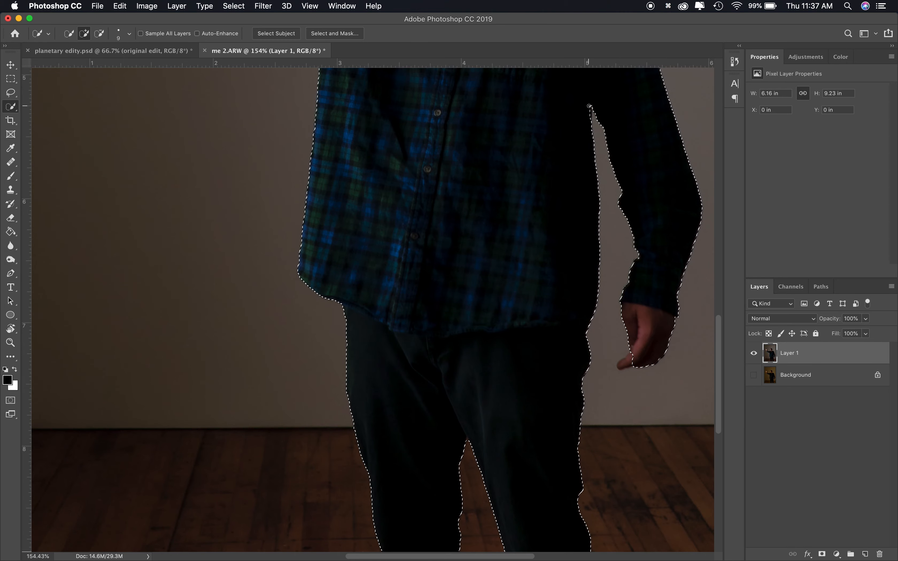
pyautogui.scroll(-3, 512, 401)
pyautogui.scroll(-3, 520, 390)
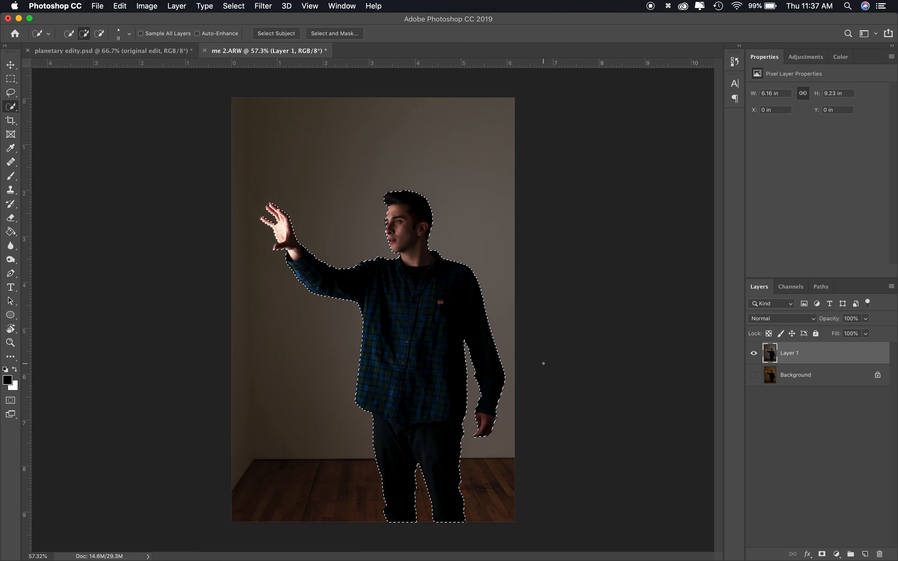
# Mask the person layer with the selection and refine it with Radius 3 px, Smooth 8 and Feather 2.3 px
pyautogui.click(822, 554)
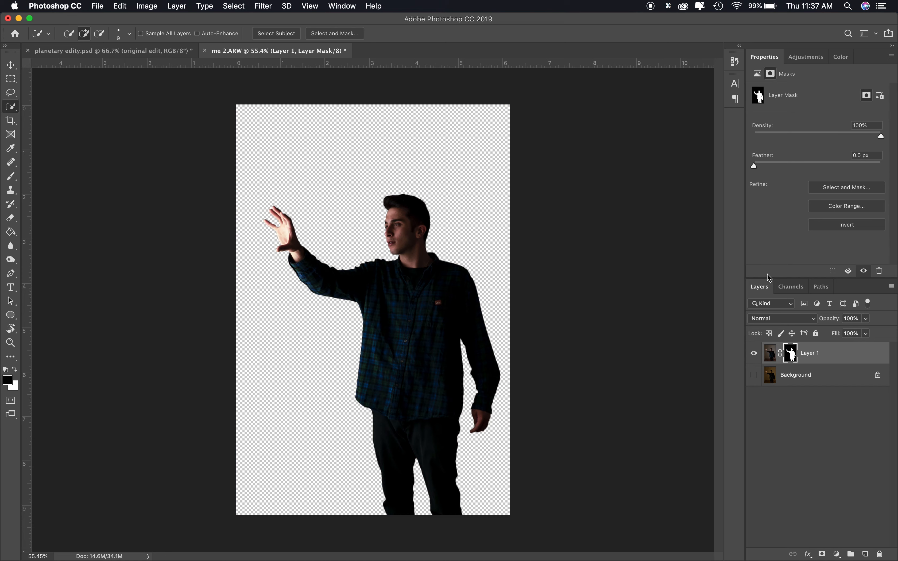
pyautogui.click(849, 188)
pyautogui.click(772, 222)
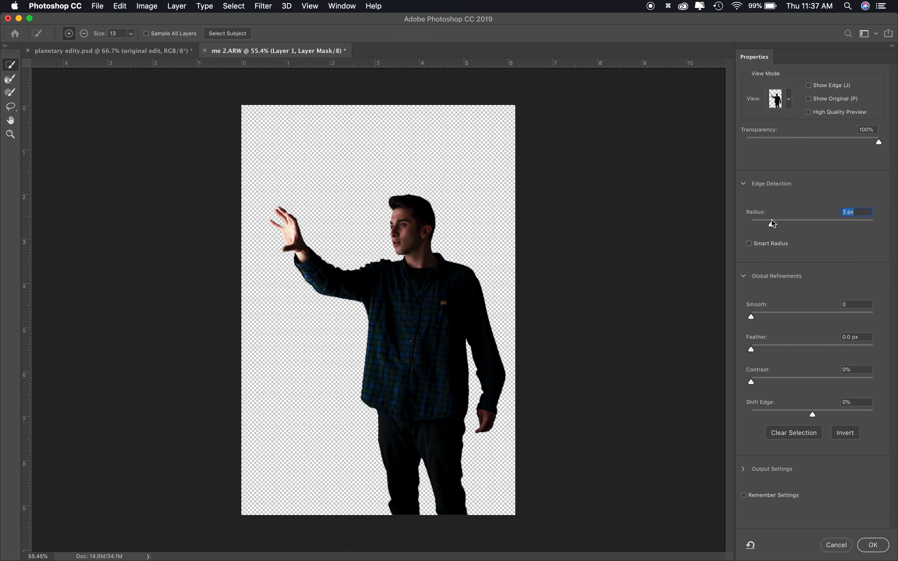
pyautogui.click(767, 344)
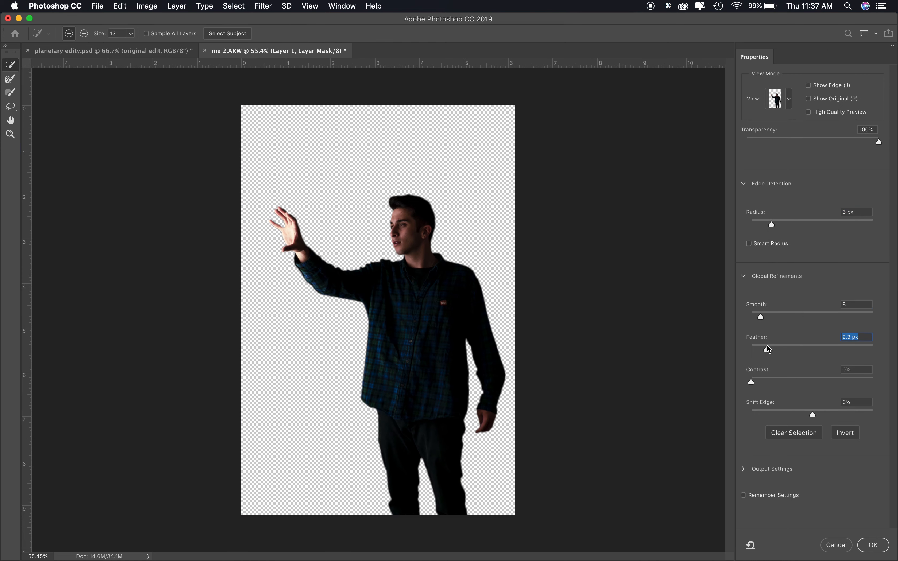
# Adjust the Shift Edge setting and apply the refined mask
pyautogui.click(805, 414)
pyautogui.press('super+z')
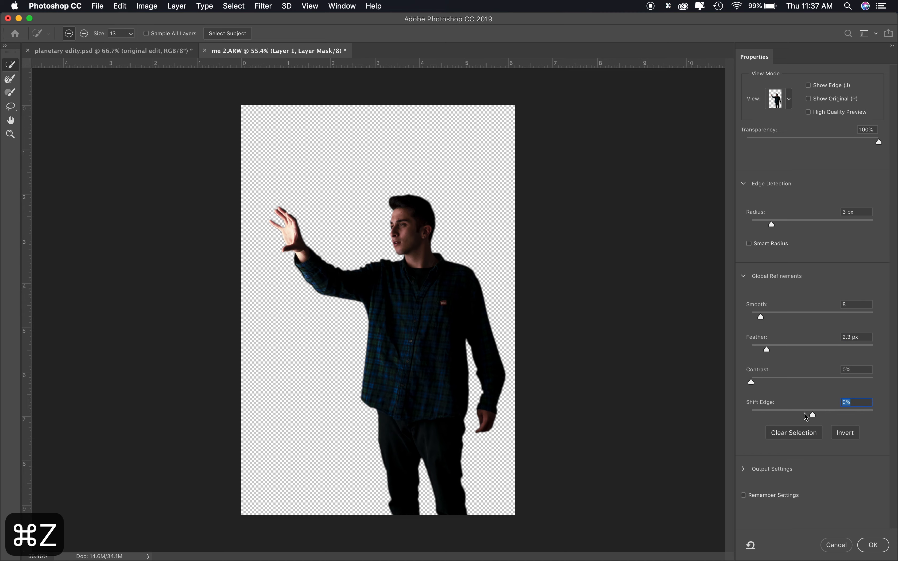
pyautogui.press('shift+super+z')
pyautogui.click(873, 546)
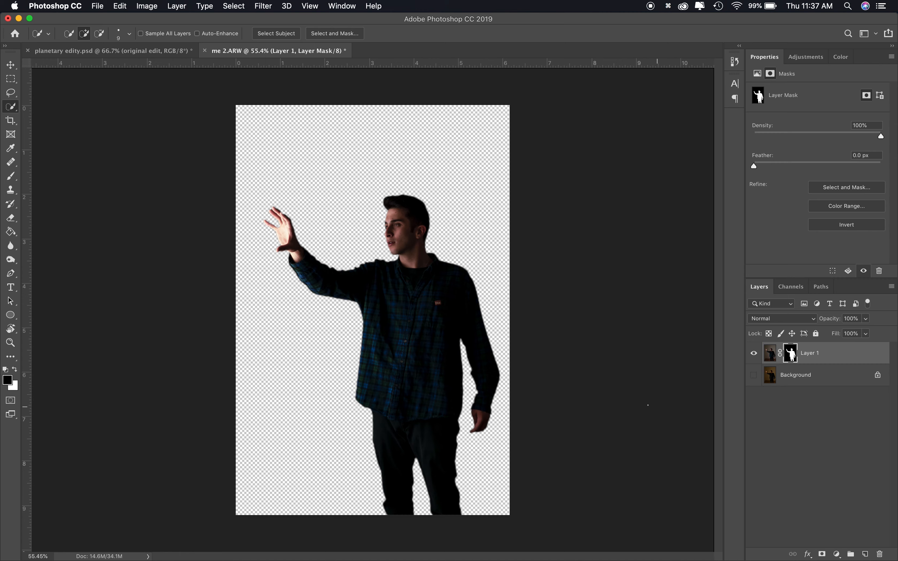
# Search Spotlight for the armchair image and drag it into the document
pyautogui.press('super+space')
pyautogui.write('armc')
pyautogui.moveTo(75, 106); pyautogui.dragTo(428, 403)
# Place the armchair layer beneath the person, hide the person, and scale the armchair image to fill the canvas
pyautogui.moveTo(845, 360); pyautogui.dragTo(845, 383)
pyautogui.press('super+t')
pyautogui.click(754, 353)
pyautogui.press('super+t')
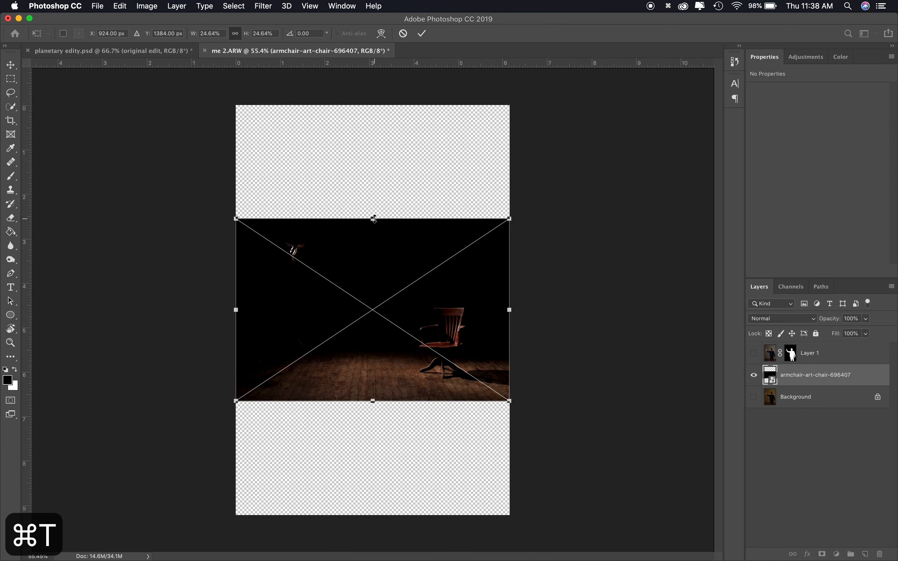
pyautogui.moveTo(509, 219); pyautogui.dragTo(686, 101)
pyautogui.moveTo(460, 401); pyautogui.dragTo(384, 404)
pyautogui.moveTo(609, 105); pyautogui.dragTo(666, 61)
pyautogui.moveTo(529, 249); pyautogui.dragTo(541, 251)
pyautogui.scroll(-5, 540, 252)
pyautogui.scroll(-2, 541, 251)
pyautogui.moveTo(497, 210); pyautogui.dragTo(530, 181)
pyautogui.moveTo(475, 254); pyautogui.dragTo(461, 255)
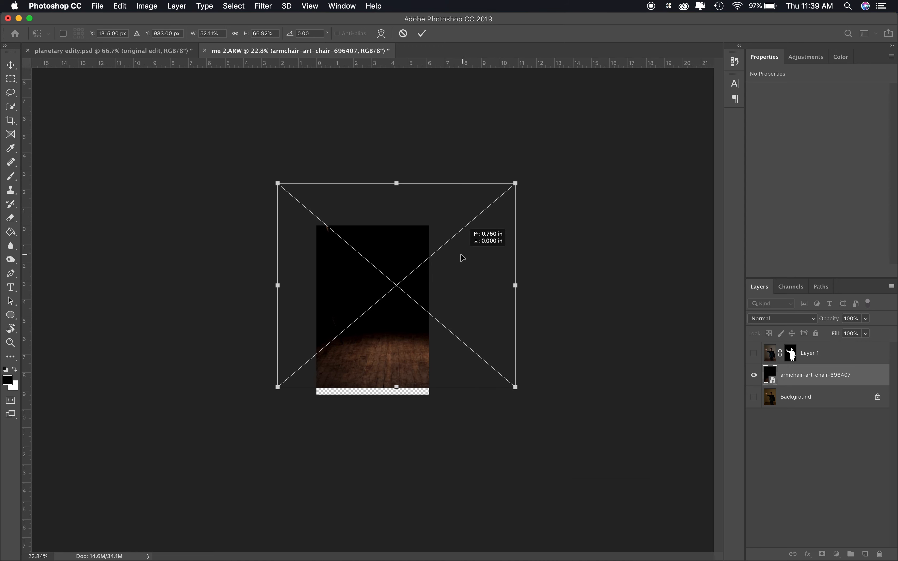
pyautogui.press('Return')
# Show the person layer again and scale it down to fit into the armchair scene
pyautogui.click(754, 353)
pyautogui.press('super+t')
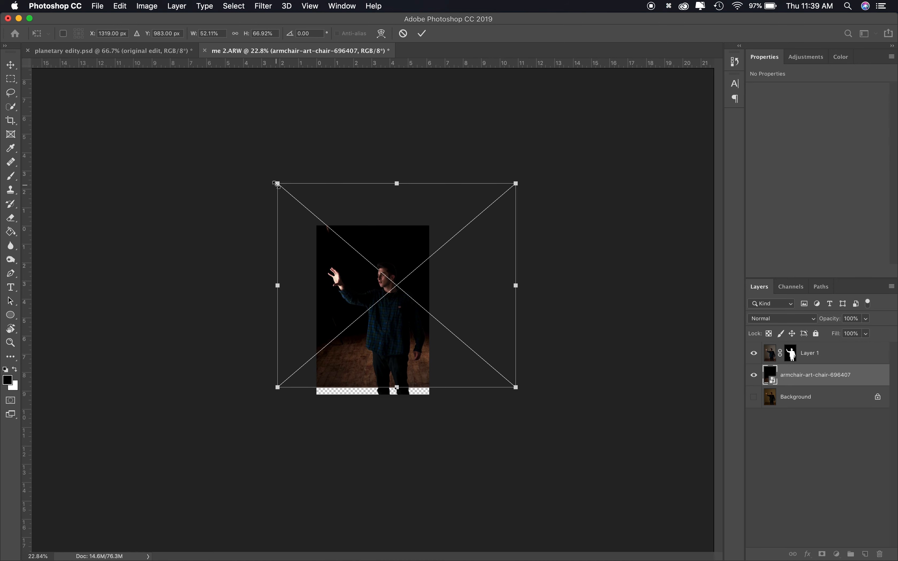
pyautogui.click(844, 360)
pyautogui.press('super+t')
pyautogui.moveTo(317, 226); pyautogui.dragTo(339, 259)
pyautogui.moveTo(395, 363); pyautogui.dragTo(404, 356)
pyautogui.scroll(3, 404, 356)
pyautogui.press('Return')
# Crop the canvas to a 4:5 (8:10) ratio
pyautogui.click(11, 121)
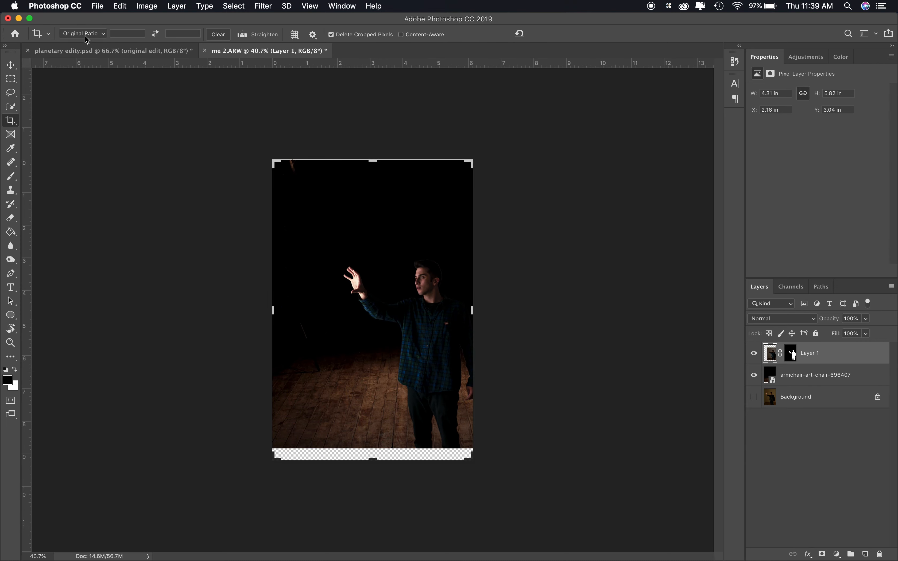
pyautogui.click(86, 36)
pyautogui.click(86, 53)
pyautogui.moveTo(413, 257); pyautogui.dragTo(427, 242)
pyautogui.press('Return')
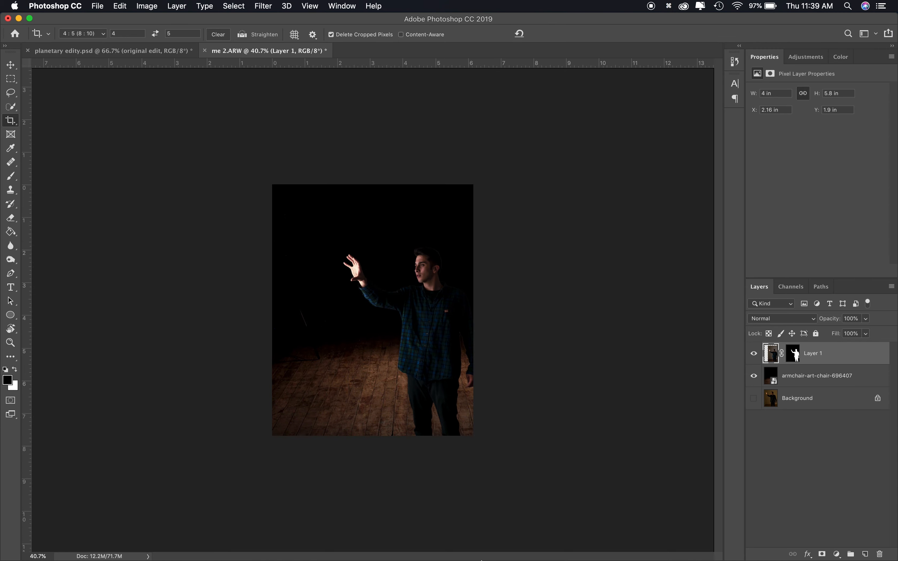
# Search Spotlight for venus.jpg and drag it into the document
pyautogui.click(849, 6)
pyautogui.write('venus')
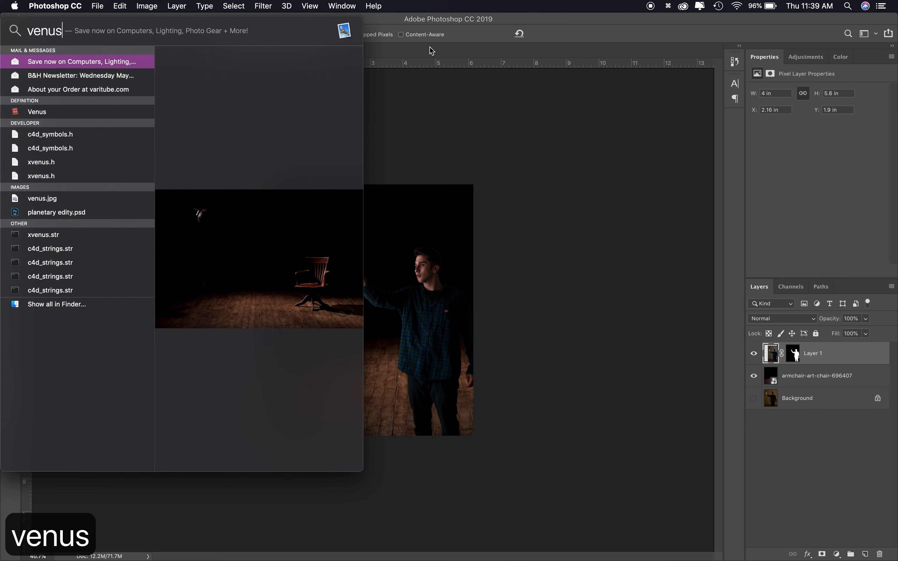
pyautogui.click(43, 62)
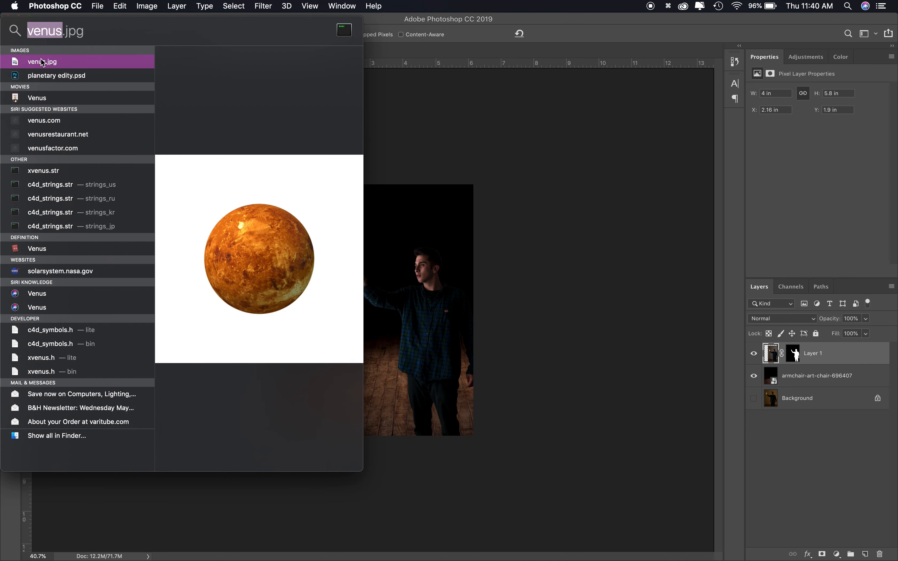
pyautogui.moveTo(50, 66); pyautogui.dragTo(411, 293)
# Select the planet inside the Venus image with an enlarged Quick Selection brush
pyautogui.click(818, 354)
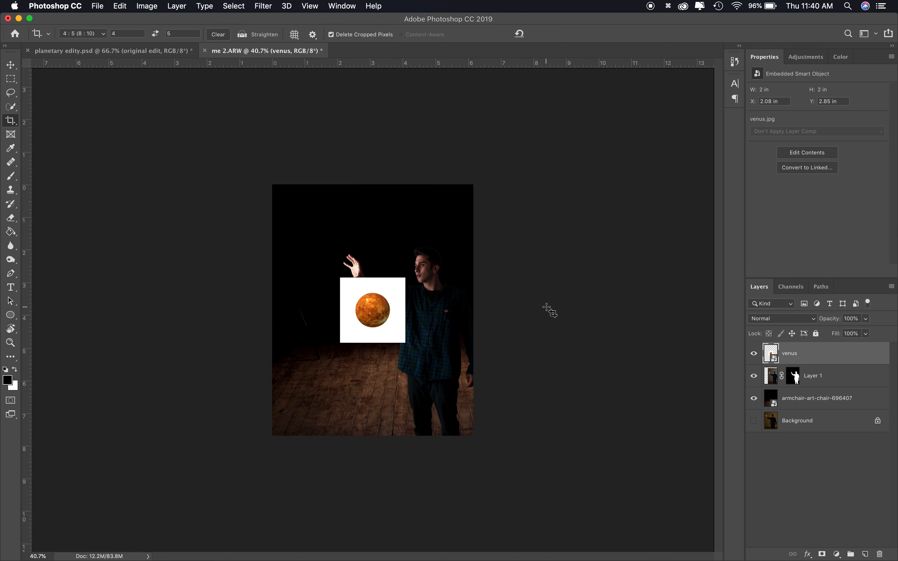
pyautogui.scroll(5, 389, 305)
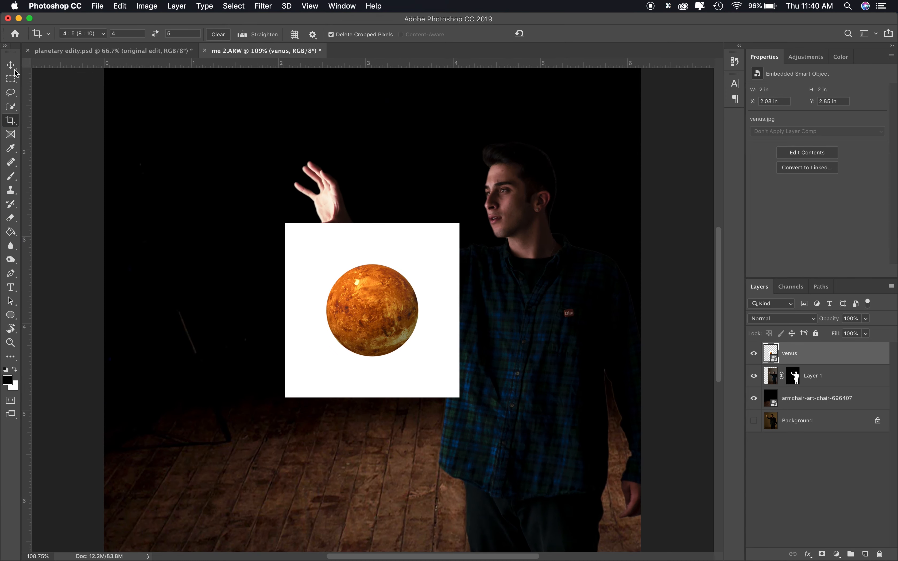
pyautogui.click(11, 107)
pyautogui.press(']')
pyautogui.press(']')
pyautogui.press(']')
pyautogui.press(']')
pyautogui.press(']')
pyautogui.press(']')
pyautogui.press(']')
pyautogui.press(']')
pyautogui.press(']')
pyautogui.press(']')
pyautogui.press(']')
pyautogui.press(']')
pyautogui.press(']')
pyautogui.press(']')
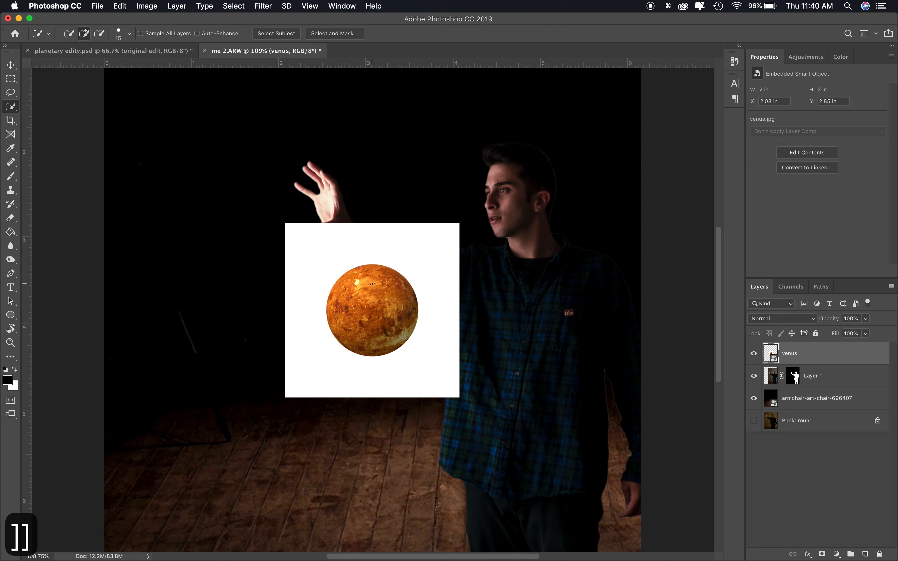
pyautogui.moveTo(373, 284)
pyautogui.mouseDown()
pyautogui.moveTo(371, 327)
pyautogui.moveTo(364, 287)
pyautogui.mouseUp()
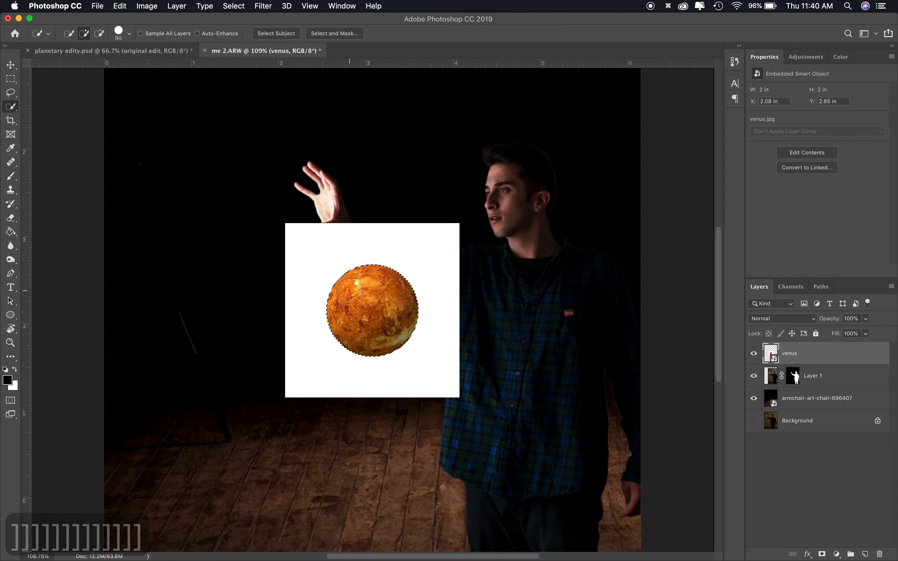
# Mask the Venus layer to the planet and refine the mask's edge, feather and shift edge in Select and Mask
pyautogui.click(823, 555)
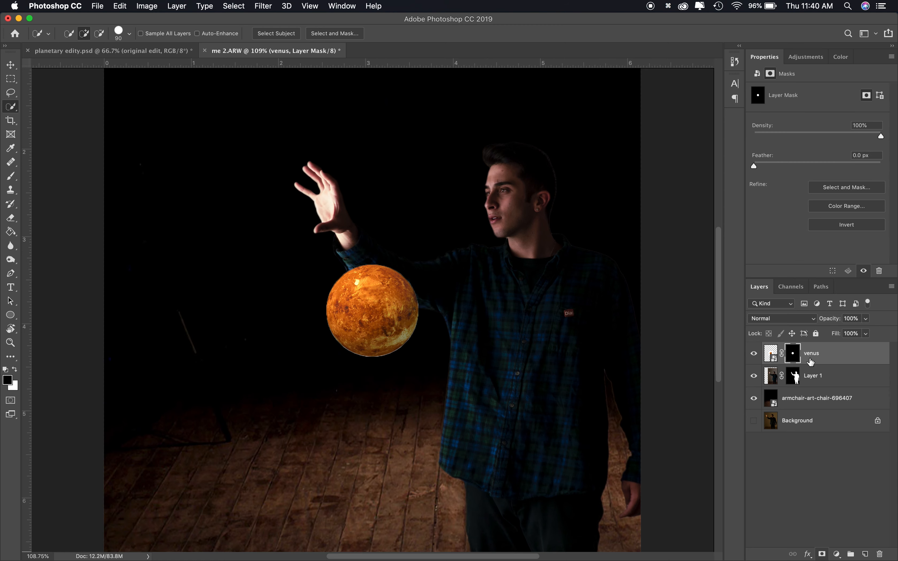
pyautogui.click(818, 187)
pyautogui.click(773, 219)
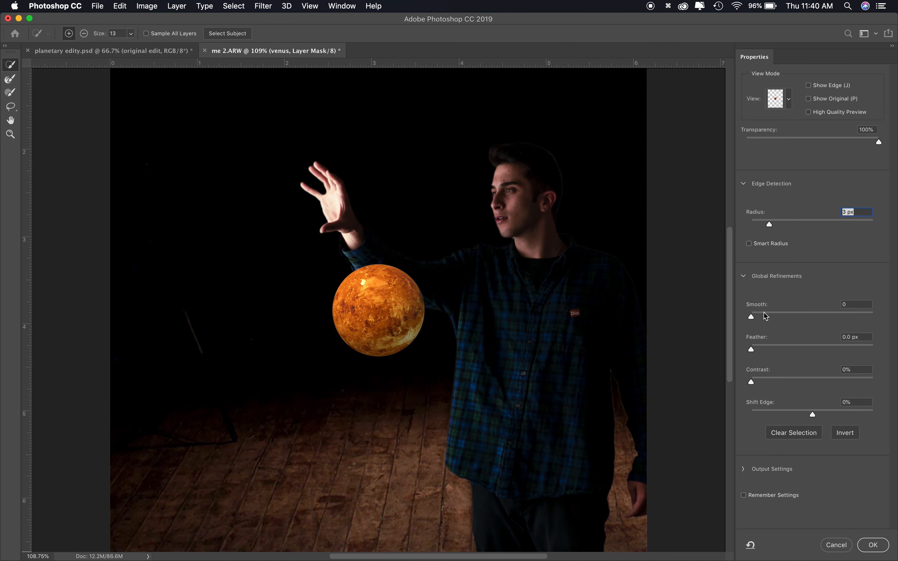
pyautogui.click(773, 346)
pyautogui.moveTo(813, 415); pyautogui.dragTo(774, 414)
pyautogui.click(873, 545)
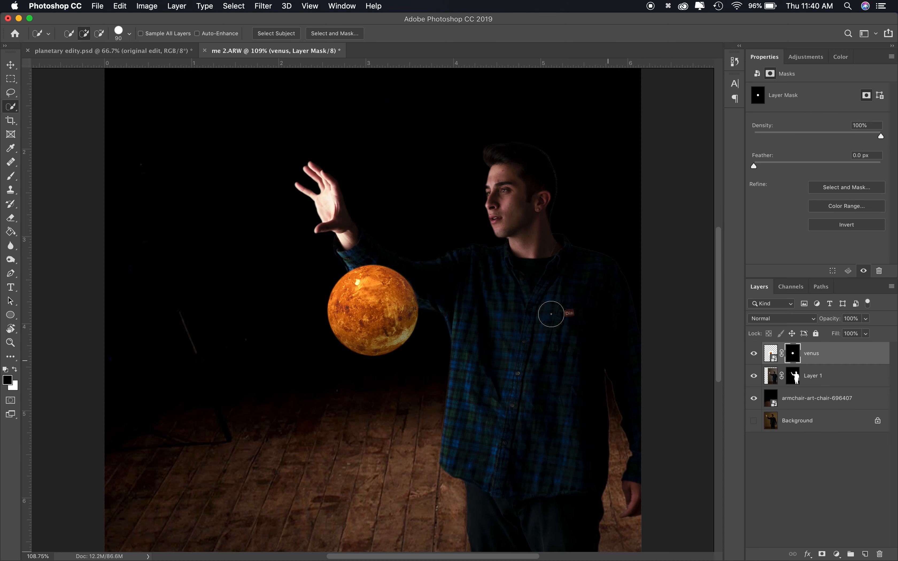
# Move and scale the planet onto the raised hand, lowering the layer opacity to 55% to see through it
pyautogui.press('super+t')
pyautogui.moveTo(401, 295); pyautogui.dragTo(323, 189)
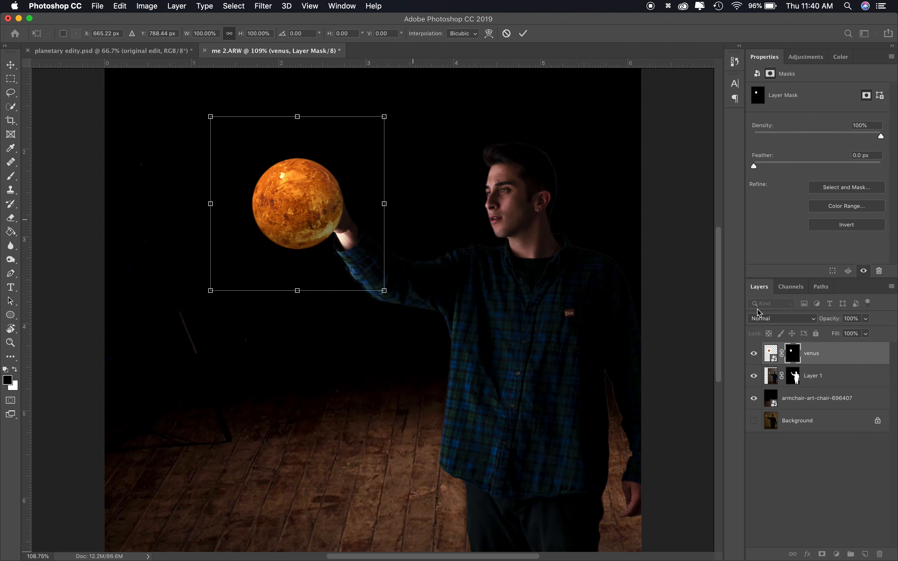
pyautogui.click(813, 319)
pyautogui.click(873, 319)
pyautogui.click(866, 319)
pyautogui.click(844, 331)
pyautogui.moveTo(385, 116); pyautogui.dragTo(351, 135)
pyautogui.moveTo(284, 222); pyautogui.dragTo(304, 199)
# Fine-tune the planet's size and position against the hand at 33% opacity and commit the transform
pyautogui.press('super+plus')
pyautogui.moveTo(160, 261); pyautogui.dragTo(167, 257)
pyautogui.moveTo(275, 135); pyautogui.dragTo(276, 136)
pyautogui.scroll(8, 276, 133)
pyautogui.hscroll(-1, 277, 133)
pyautogui.moveTo(325, 313); pyautogui.dragTo(321, 314)
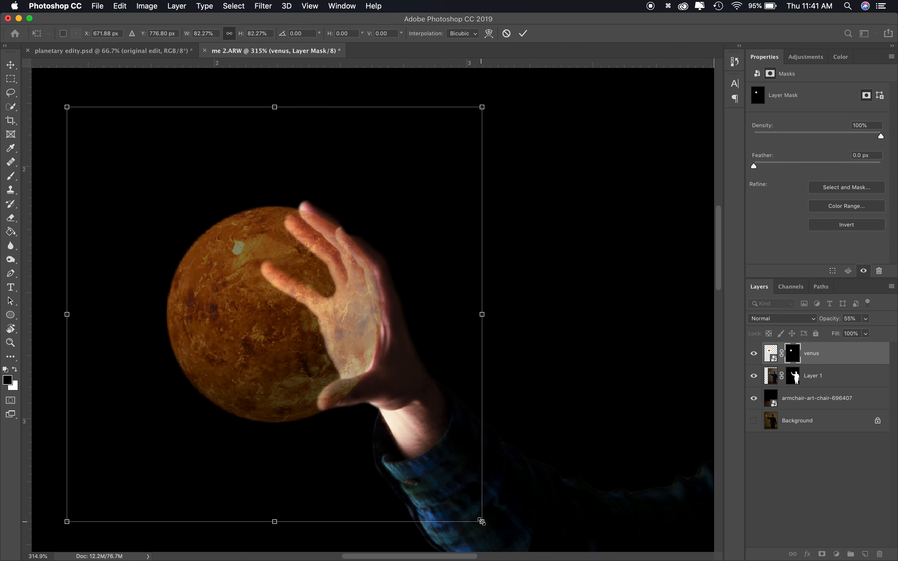
pyautogui.click(866, 319)
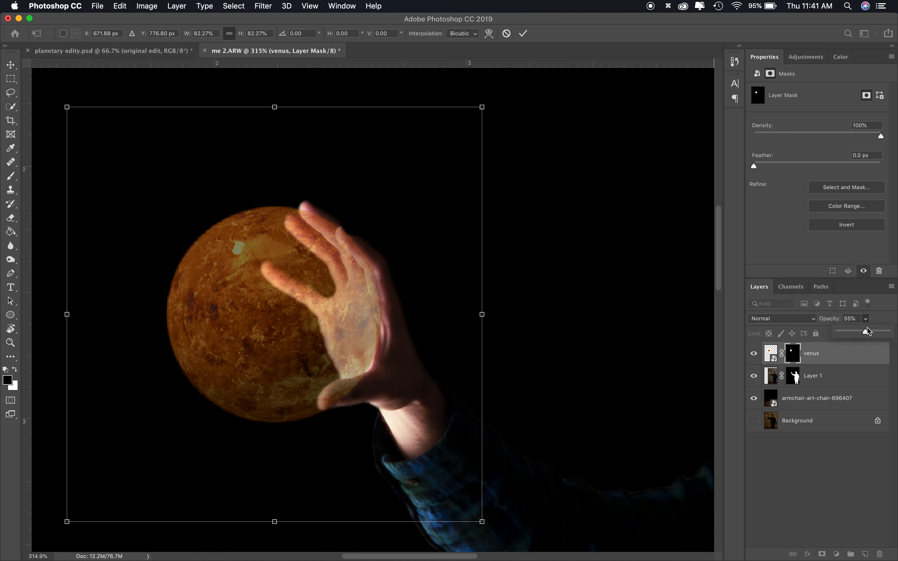
pyautogui.moveTo(867, 331); pyautogui.dragTo(891, 332)
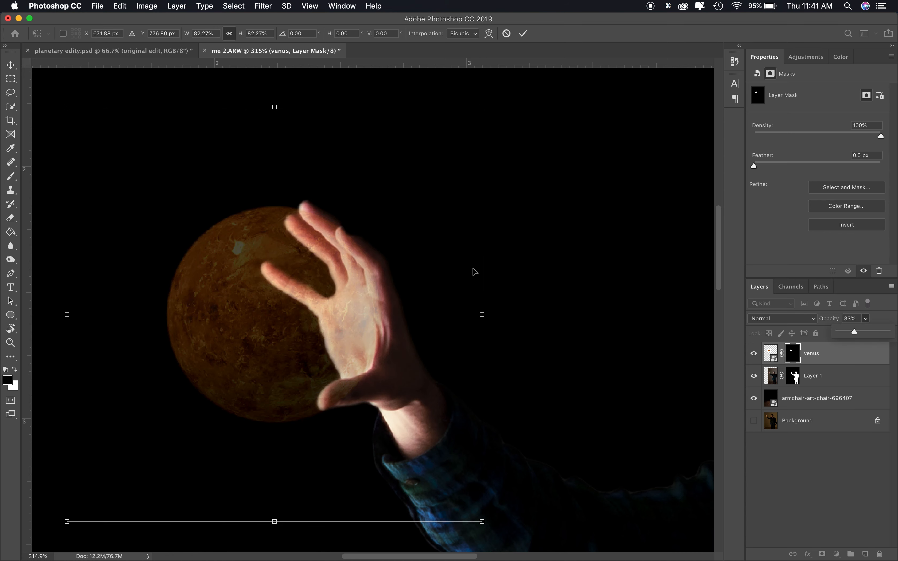
pyautogui.press('Return')
# Restore the Venus layer's opacity to 100%
pyautogui.click(853, 358)
pyautogui.press('super+e')
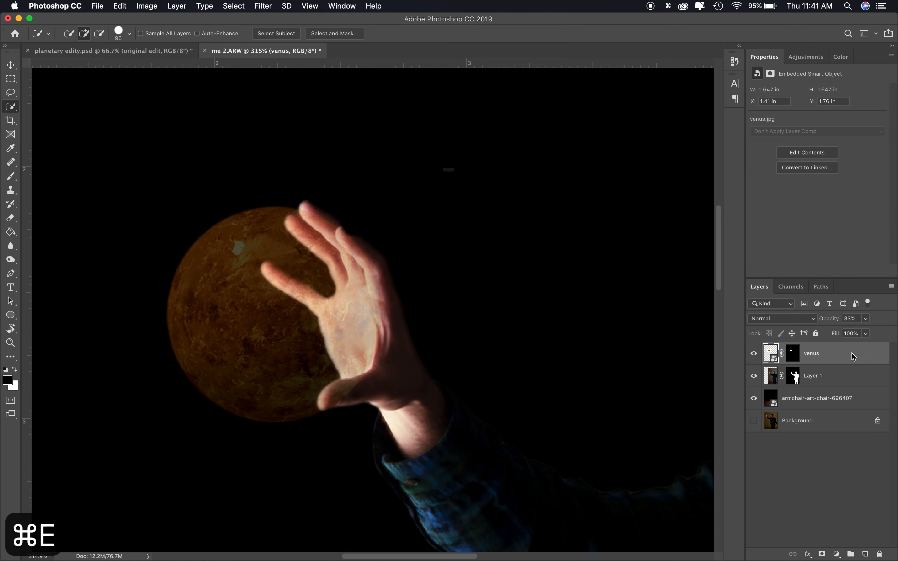
pyautogui.click(411, 198)
pyautogui.click(866, 319)
pyautogui.moveTo(856, 332); pyautogui.dragTo(892, 332)
pyautogui.click(826, 356)
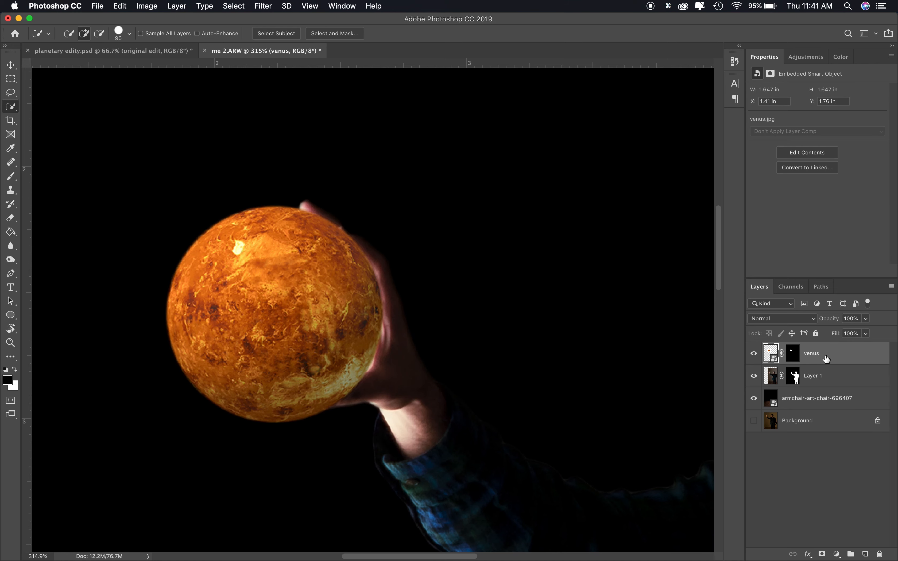
pyautogui.press('super+e')
pyautogui.click(522, 193)
pyautogui.press('super+z')
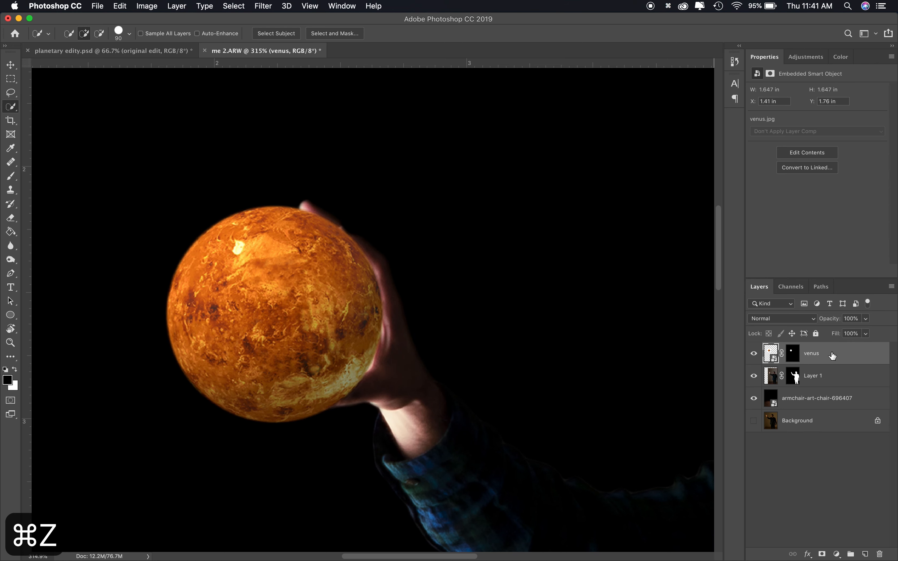
# Add a new empty layer and merge it down into the Venus layer
pyautogui.click(866, 553)
pyautogui.press('super+e')
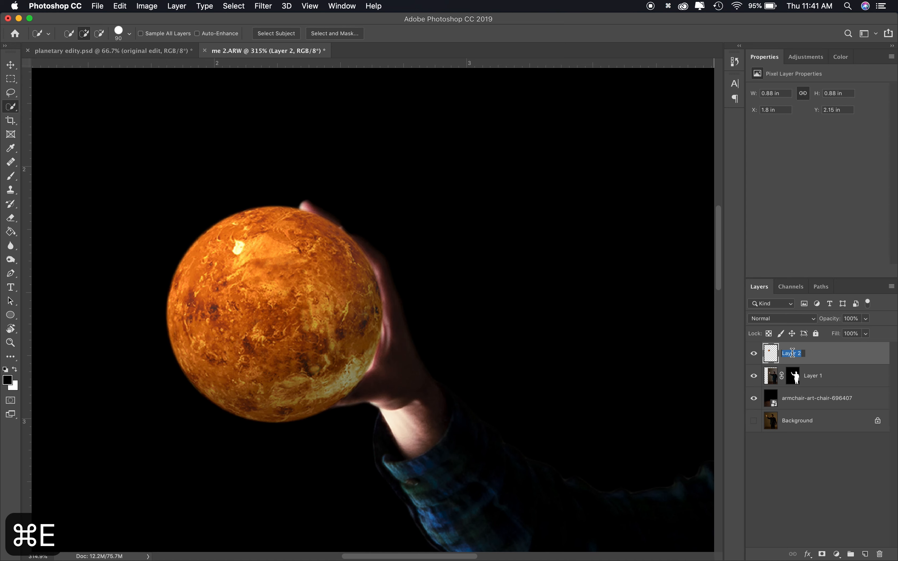
# Rename the merged layer "venus" and lower its opacity to 46%
pyautogui.write('venus')
pyautogui.press('Return')
pyautogui.click(866, 318)
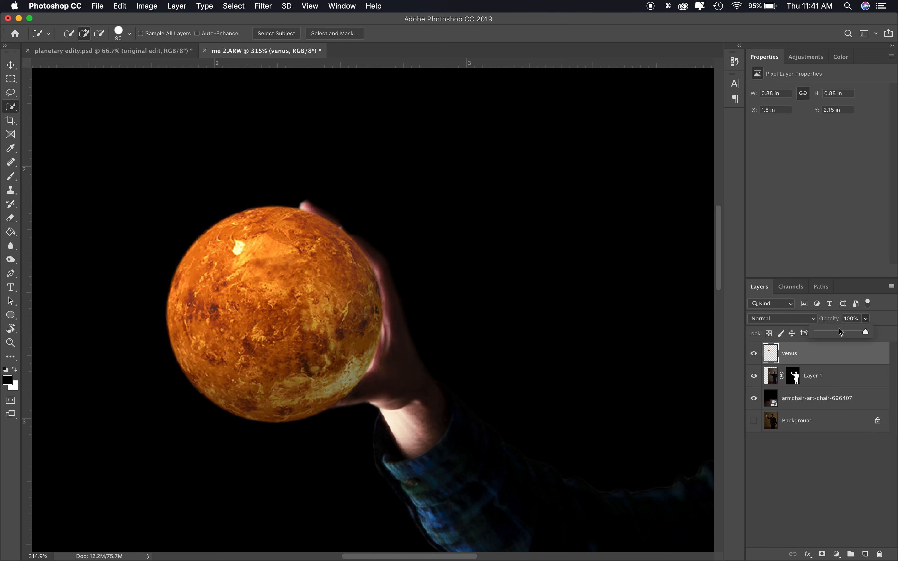
pyautogui.click(839, 332)
# Add a layer mask to the venus layer and paint over the fingers with a soft 25 px brush so they appear in front of the planet
pyautogui.scroll(5, 391, 211)
pyautogui.scroll(1, 392, 211)
pyautogui.click(822, 554)
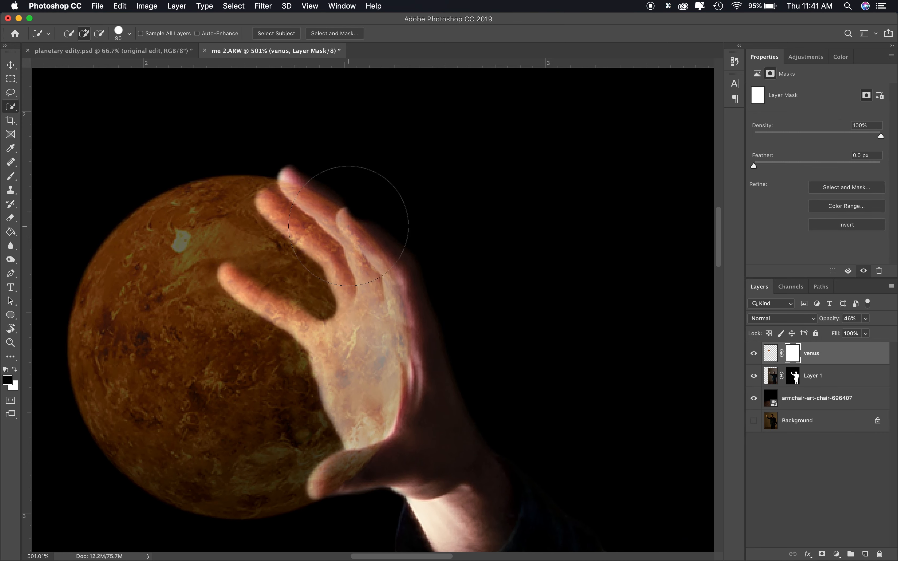
pyautogui.press('b')
pyautogui.press('[')
pyautogui.press('[')
pyautogui.press('[')
pyautogui.press('[')
pyautogui.press('[')
pyautogui.press('[')
pyautogui.press('[')
pyautogui.rightClick(312, 190)
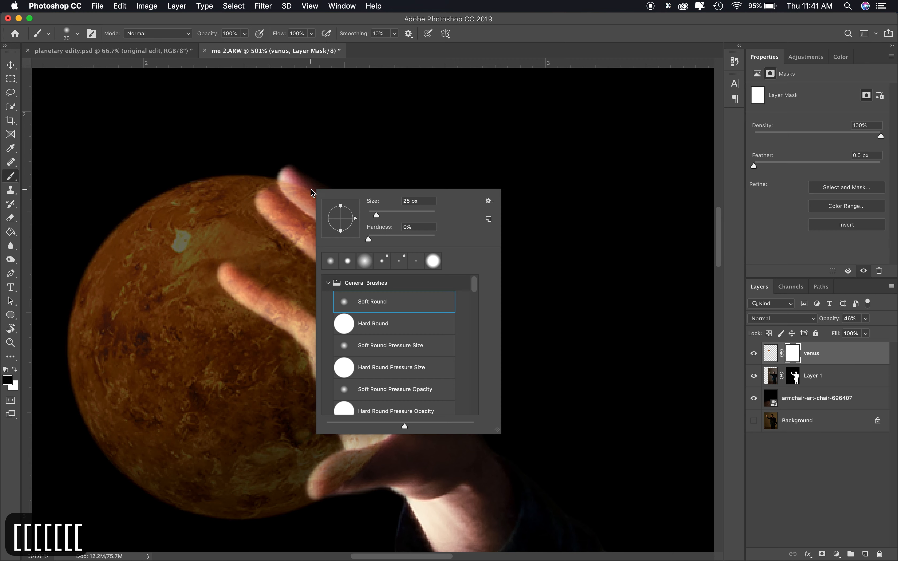
pyautogui.click(379, 238)
pyautogui.moveTo(299, 183)
pyautogui.mouseDown()
pyautogui.moveTo(381, 252)
pyautogui.moveTo(415, 324)
pyautogui.moveTo(395, 271)
pyautogui.mouseUp()
pyautogui.moveTo(404, 310)
pyautogui.mouseDown()
pyautogui.moveTo(415, 355)
pyautogui.moveTo(408, 326)
pyautogui.mouseUp()
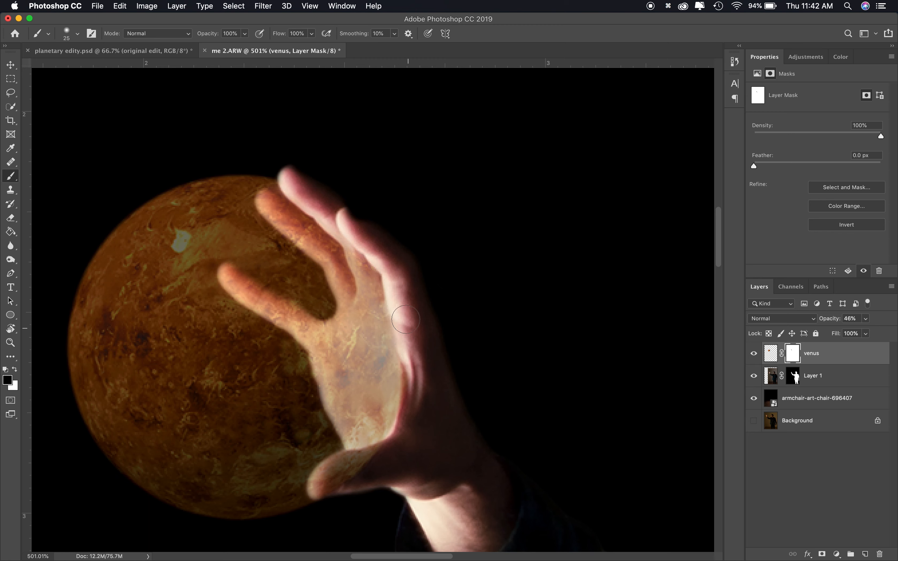
pyautogui.moveTo(416, 382)
pyautogui.mouseDown()
pyautogui.moveTo(407, 438)
pyautogui.moveTo(339, 473)
pyautogui.mouseUp()
# Reduce the brush size to 15 px and restore the venus layer's opacity to 100%
pyautogui.press('[')
pyautogui.press('[')
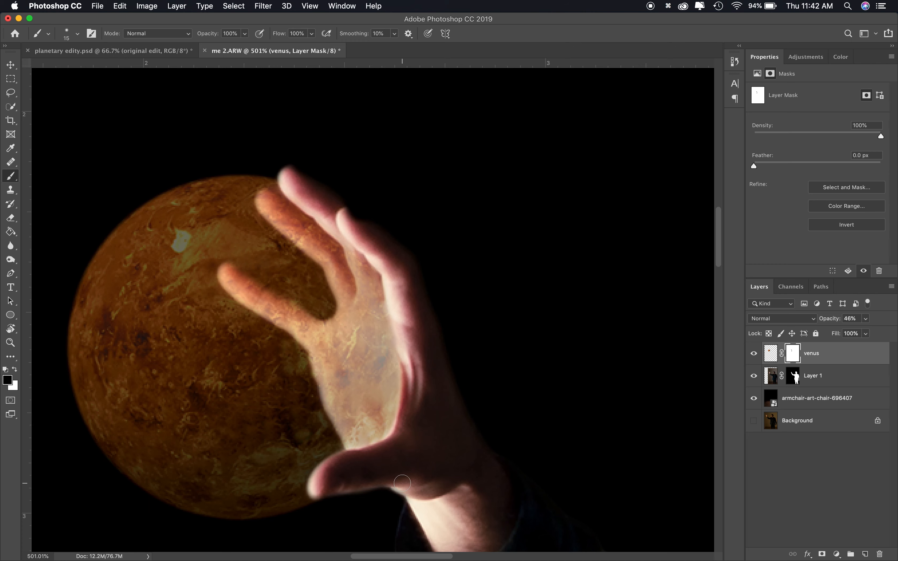
pyautogui.scroll(-8, 402, 484)
pyautogui.click(865, 319)
pyautogui.moveTo(863, 332); pyautogui.dragTo(891, 332)
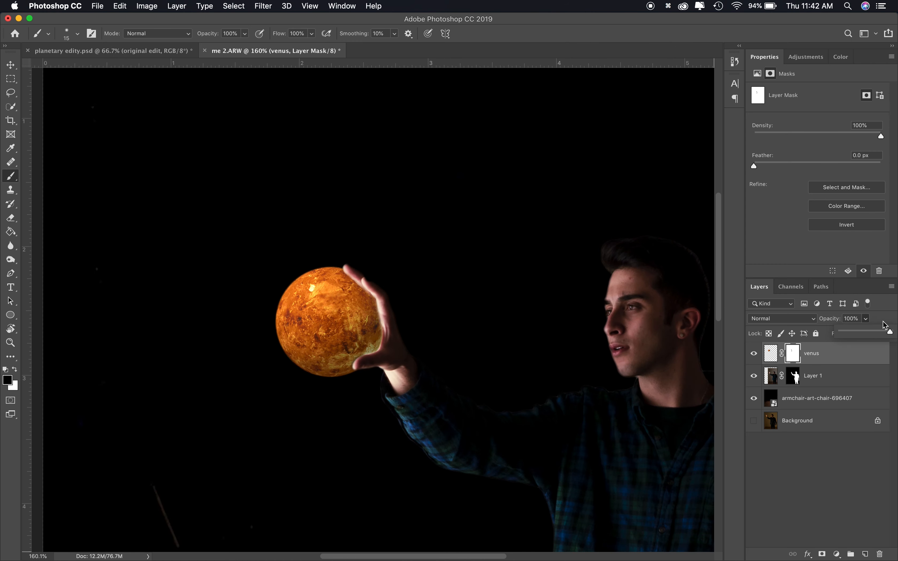
# Set the venus layer's blend mode to Screen
pyautogui.scroll(8, 389, 291)
pyautogui.press('x')
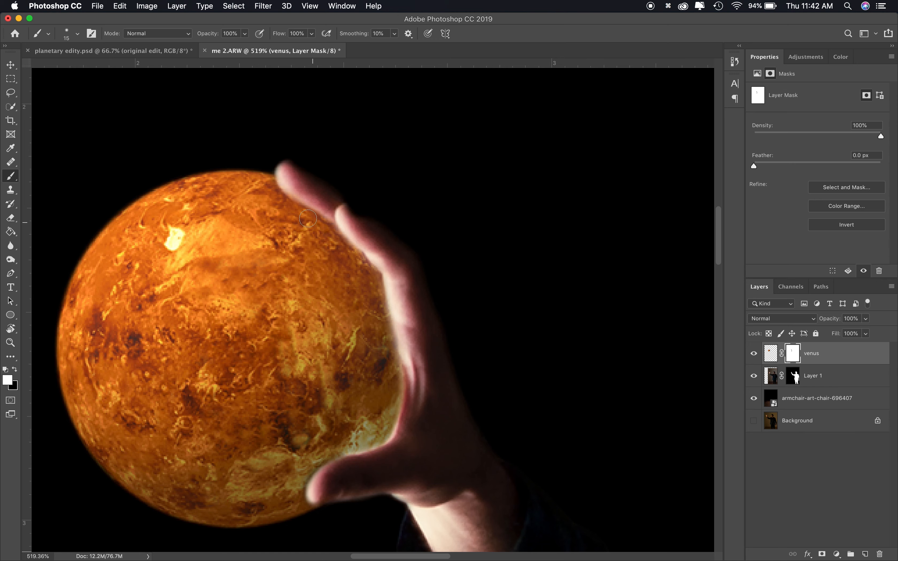
pyautogui.scroll(-10, 271, 195)
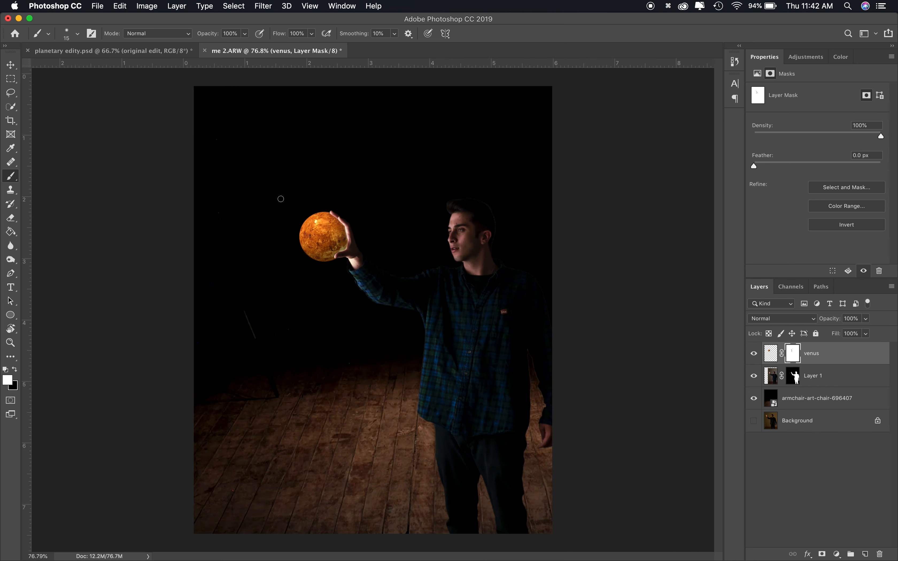
pyautogui.scroll(6, 279, 197)
pyautogui.scroll(5, 280, 199)
pyautogui.hscroll(-4, 281, 199)
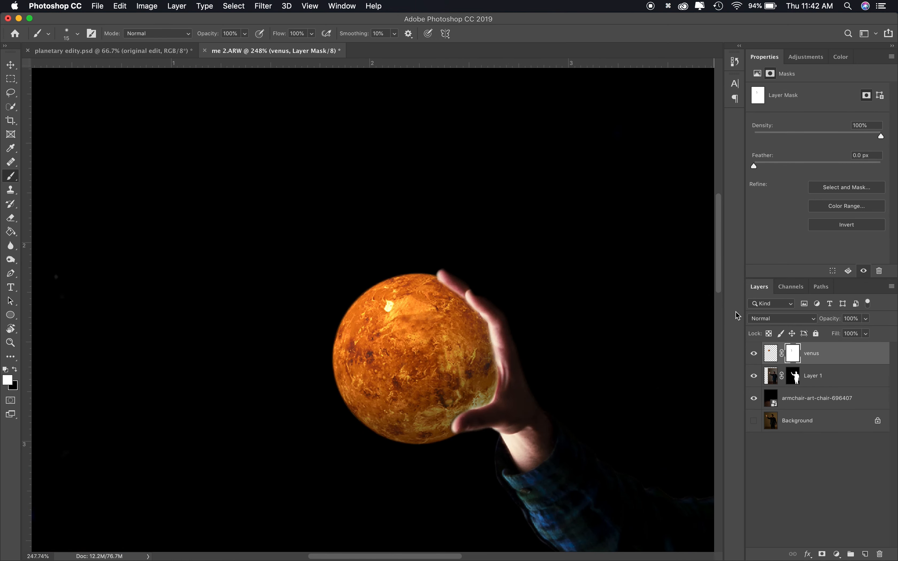
pyautogui.click(810, 323)
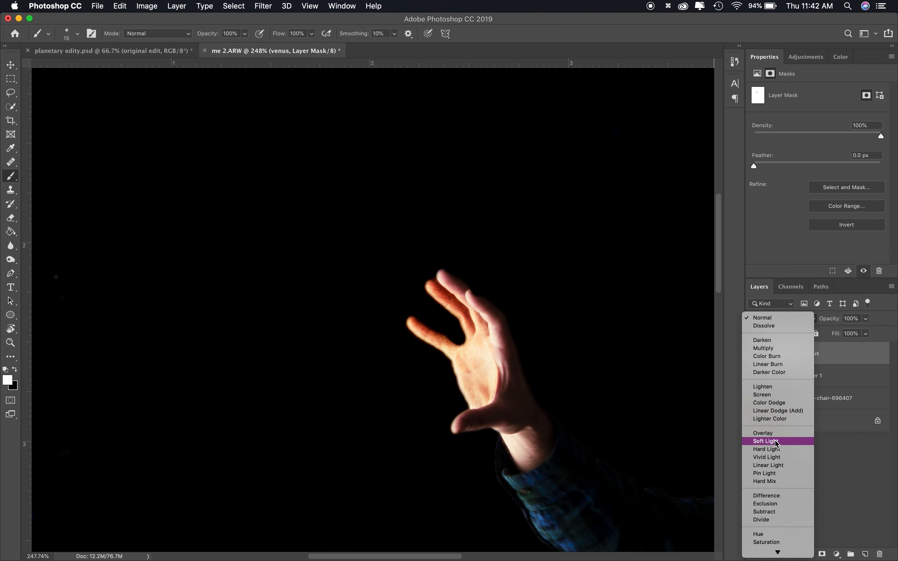
pyautogui.click(773, 395)
# Duplicate the venus layer, set the copy's blend mode to Hard Light and move it below the original
pyautogui.press('super+j')
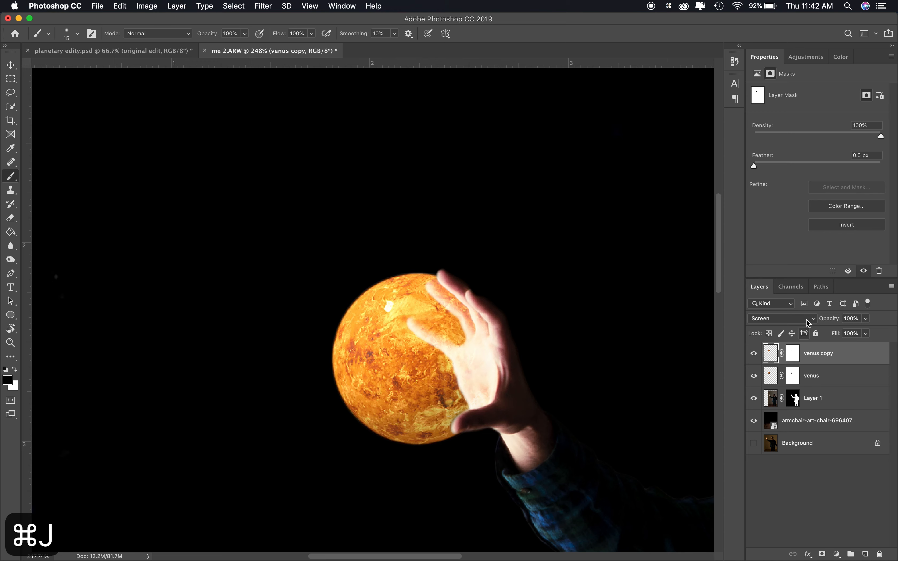
pyautogui.click(807, 321)
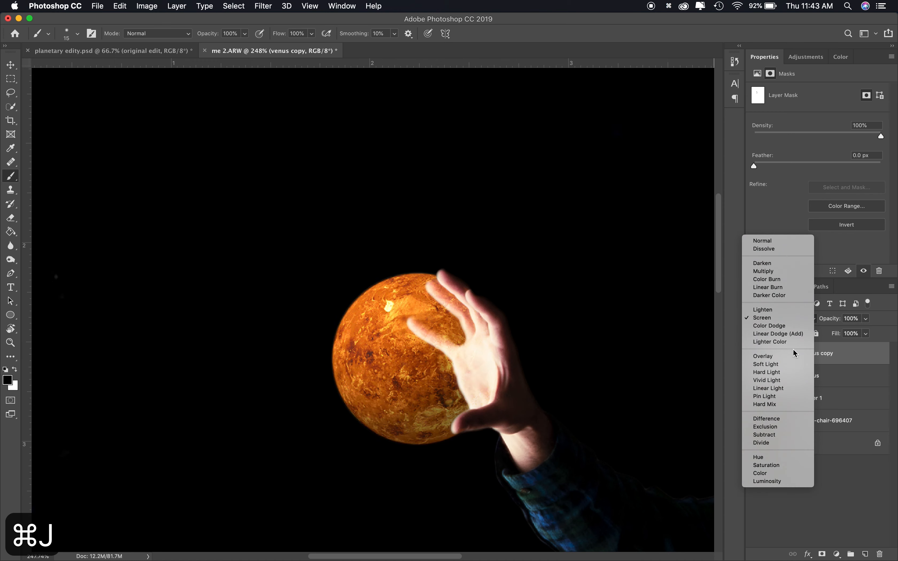
pyautogui.click(782, 371)
pyautogui.moveTo(838, 361); pyautogui.dragTo(841, 386)
pyautogui.scroll(-6, 591, 369)
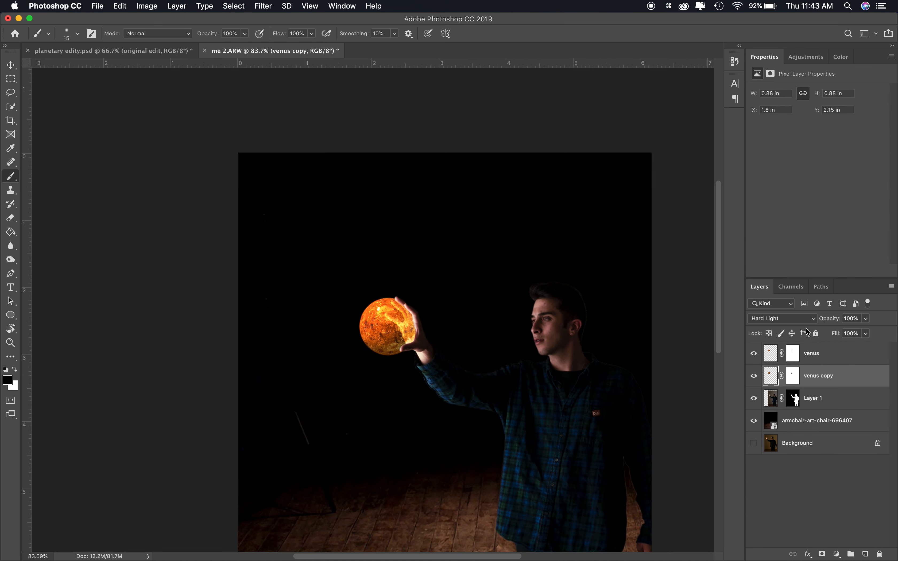
# Duplicate the venus layer again, keeping the copy in Screen blend mode
pyautogui.click(812, 356)
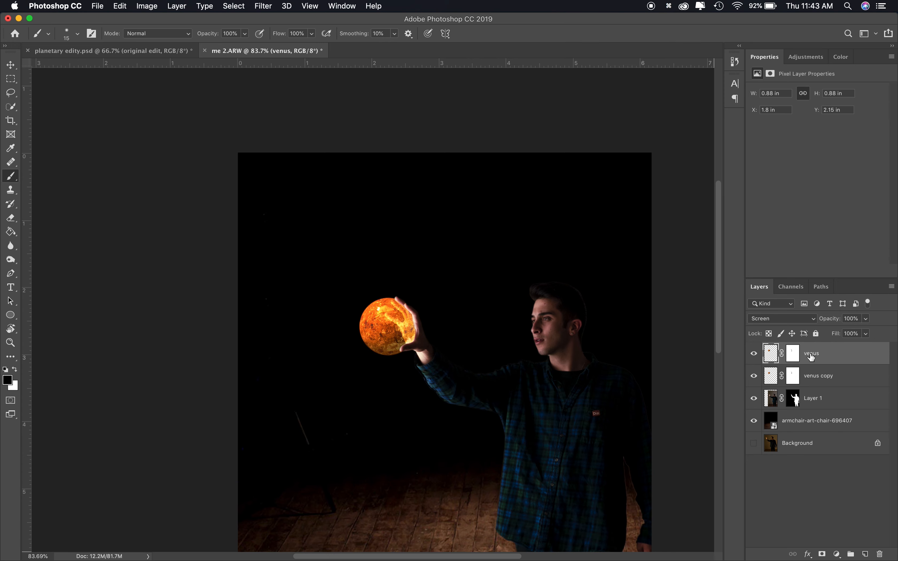
pyautogui.press('super+j')
pyautogui.click(809, 319)
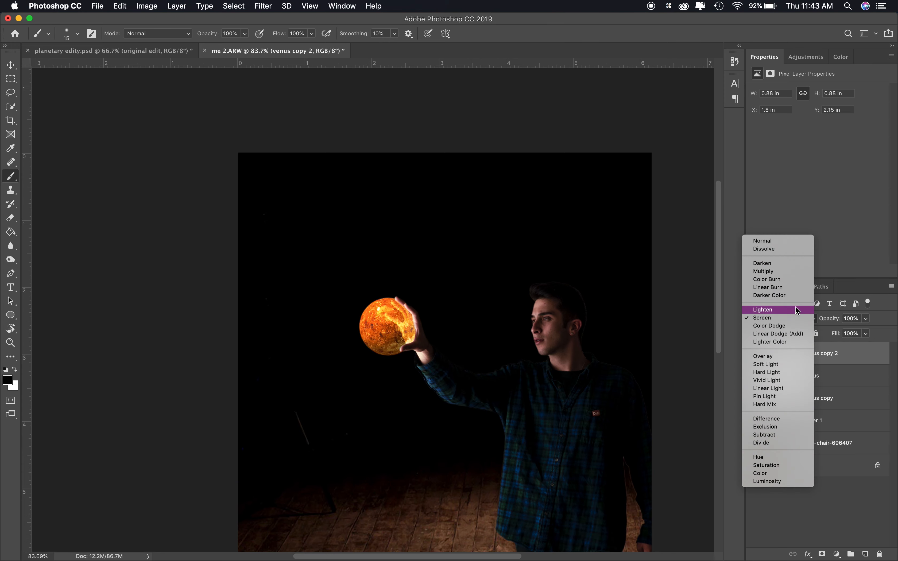
pyautogui.click(780, 318)
# Group the venus layers and name the group "base venus"
pyautogui.keyDown('shift'); pyautogui.click(830, 397); pyautogui.keyUp('shift')
pyautogui.press('super+g')
pyautogui.doubleClick(794, 350)
pyautogui.write('base venu')
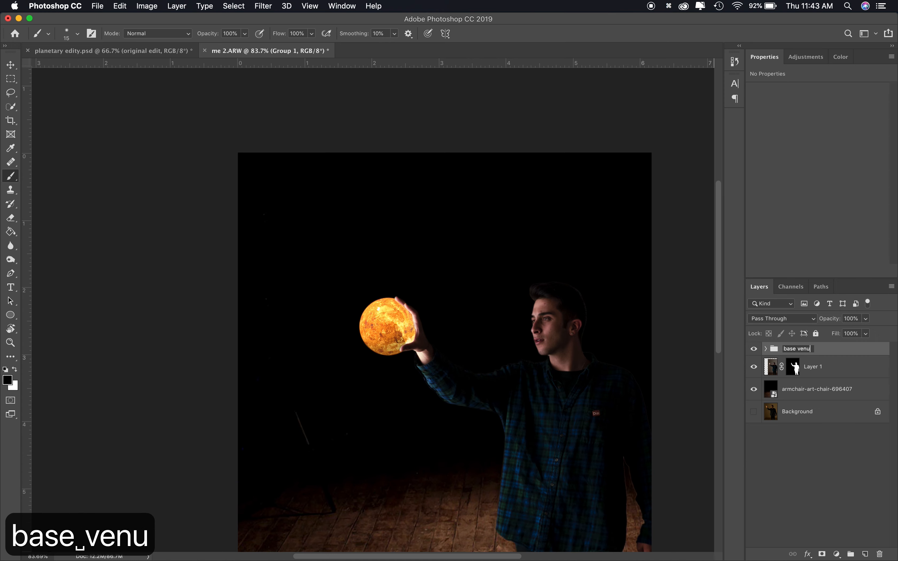
pyautogui.write('s')
pyautogui.press('Return')
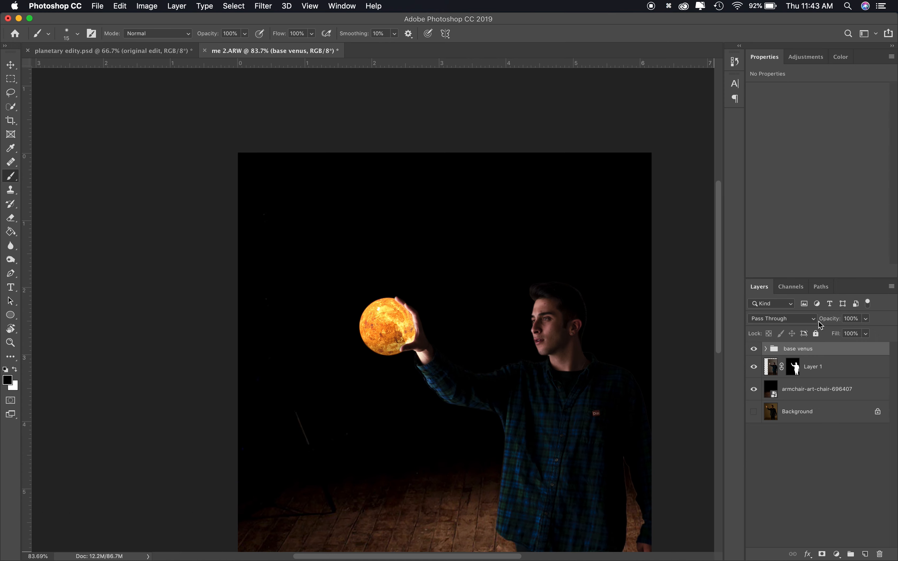
# Duplicate venus copy 2 out of the group to the top of the stack and convert it to a smart object
pyautogui.click(767, 349)
pyautogui.click(835, 370)
pyautogui.press('super+j')
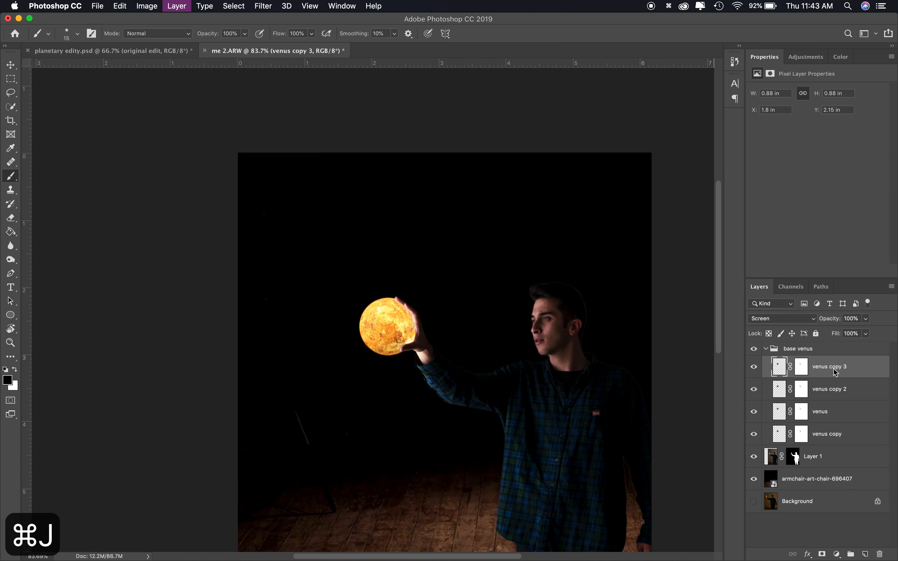
pyautogui.moveTo(835, 370); pyautogui.dragTo(817, 345)
pyautogui.click(765, 371)
pyautogui.click(235, 6)
pyautogui.rightClick(837, 353)
pyautogui.click(760, 240)
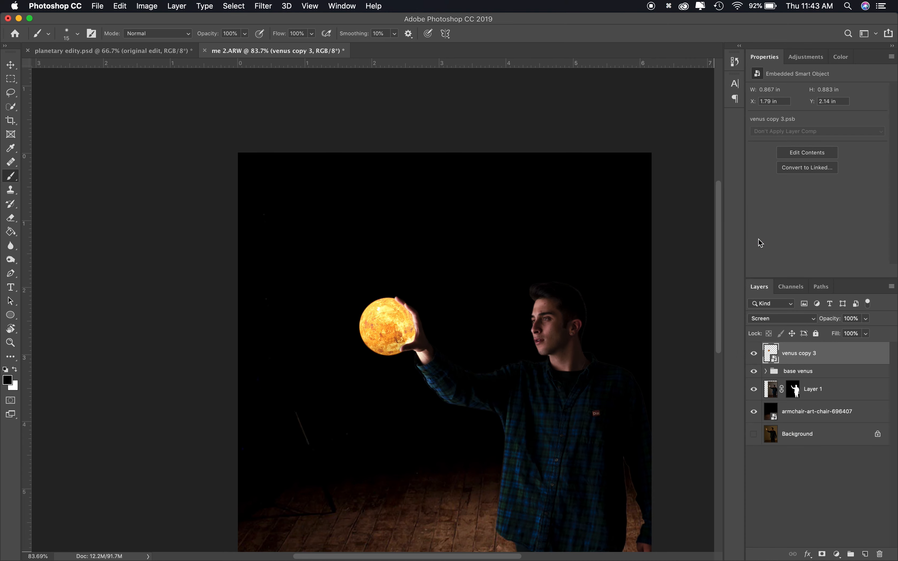
# Apply a Gaussian Blur with a 3.2 pixel radius to the smart object
pyautogui.click(266, 6)
pyautogui.click(451, 176)
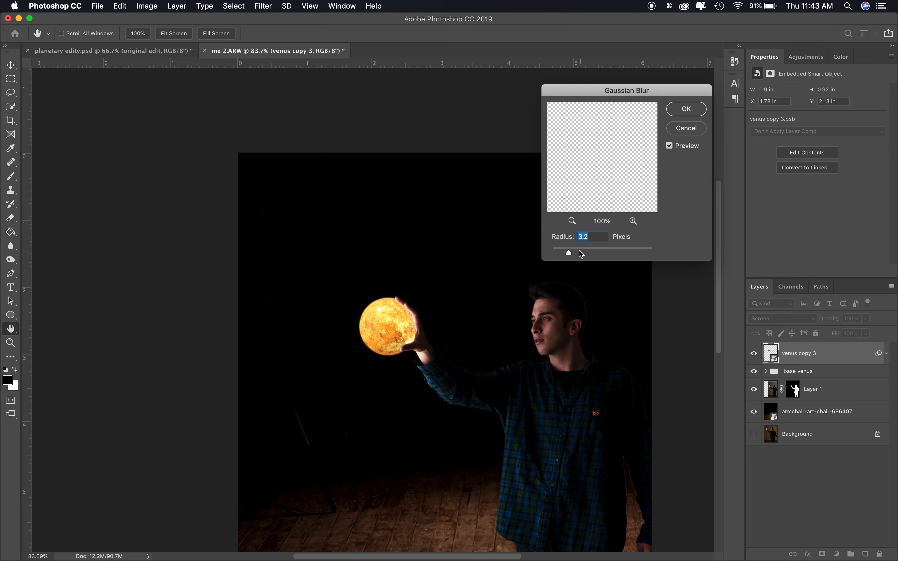
pyautogui.click(687, 108)
# Duplicate the blurred layer twice, reopening the Gaussian Blur on the copies to widen its radius
pyautogui.press('super+j')
pyautogui.doubleClick(808, 390)
pyautogui.moveTo(578, 253); pyautogui.dragTo(613, 253)
pyautogui.click(687, 109)
pyautogui.press('super+j')
pyautogui.doubleClick(809, 390)
pyautogui.click(697, 111)
# Make two more duplicates, reopening the Gaussian Blur each time and enlarging the radius on the last copy
pyautogui.press('super+j')
pyautogui.doubleClick(809, 390)
pyautogui.click(687, 109)
pyautogui.press('super+j')
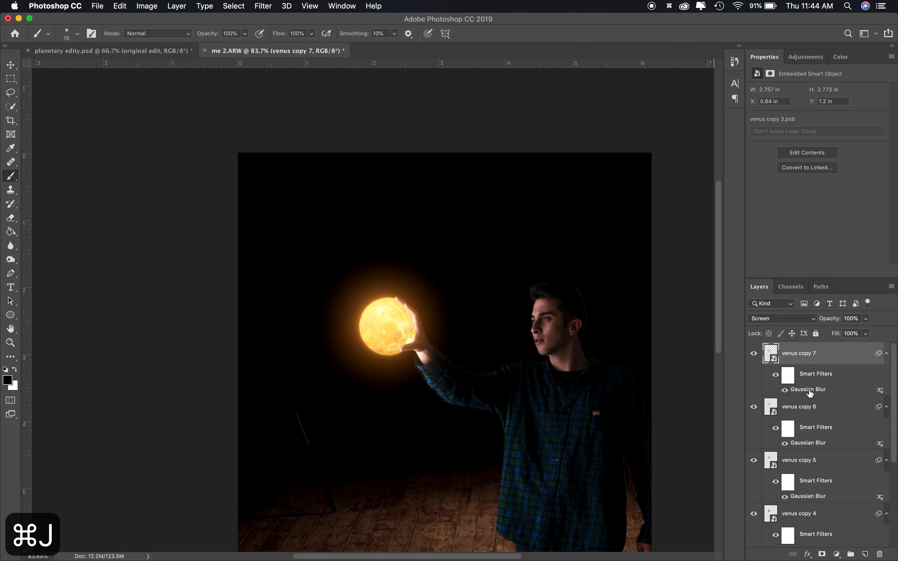
pyautogui.doubleClick(808, 390)
pyautogui.moveTo(624, 254); pyautogui.dragTo(628, 254)
pyautogui.click(687, 109)
# Add a layer mask to the top glow copy and switch to a 250 px brush for masking
pyautogui.press('b')
pyautogui.scroll(5, 710, 297)
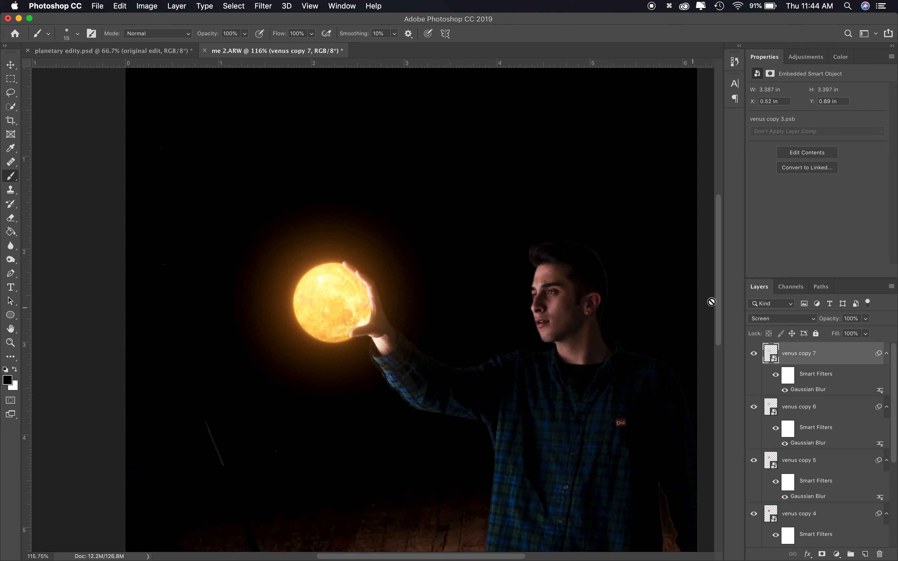
pyautogui.click(822, 555)
pyautogui.press('x')
pyautogui.press(']')
pyautogui.press(']')
pyautogui.press(']')
pyautogui.press(']')
pyautogui.press(']')
pyautogui.press(']')
pyautogui.press(']')
pyautogui.press(']')
pyautogui.press(']')
pyautogui.press(']')
pyautogui.press(']')
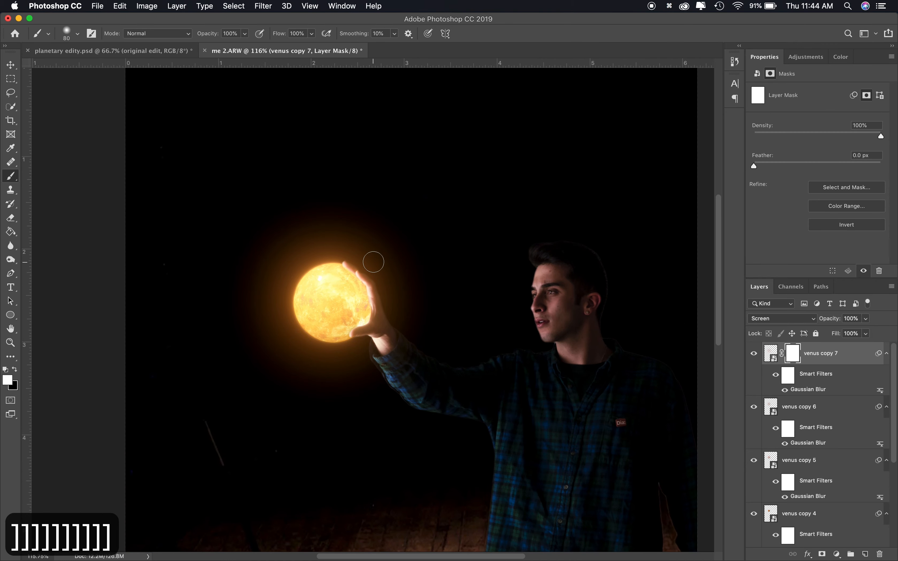
pyautogui.press('x')
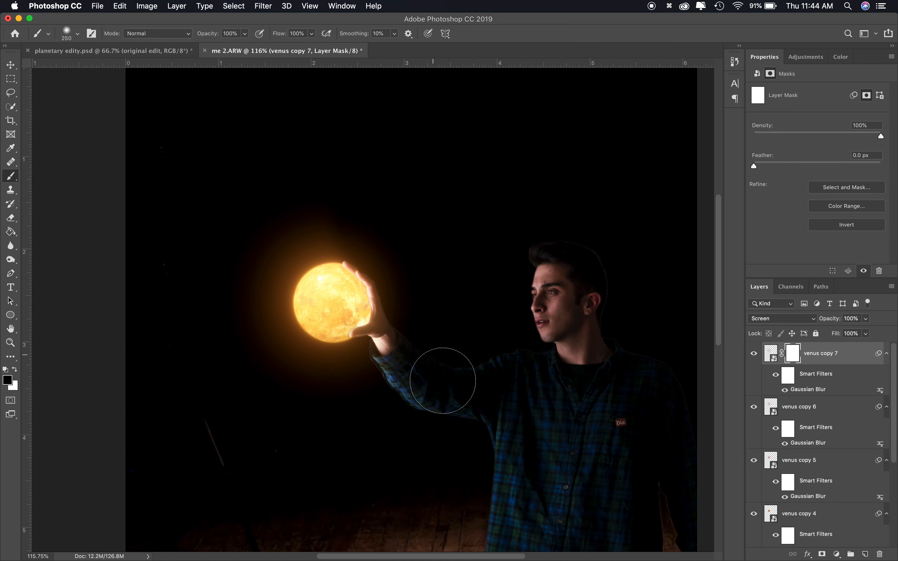
# Add a layer mask to venus copy 6 and paint the glow away from the raised arm
pyautogui.click(810, 411)
pyautogui.click(823, 555)
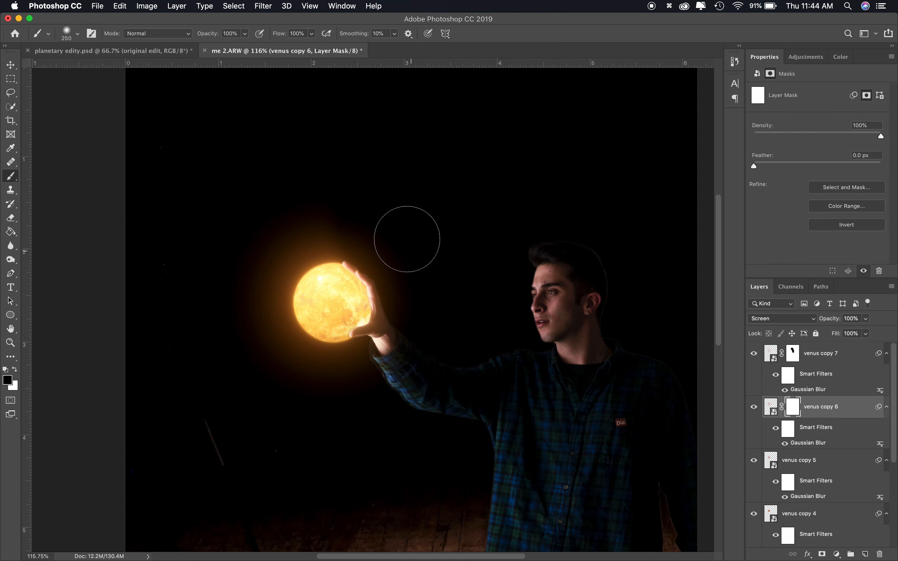
pyautogui.moveTo(428, 392); pyautogui.dragTo(418, 334)
pyautogui.scroll(-5, 419, 386)
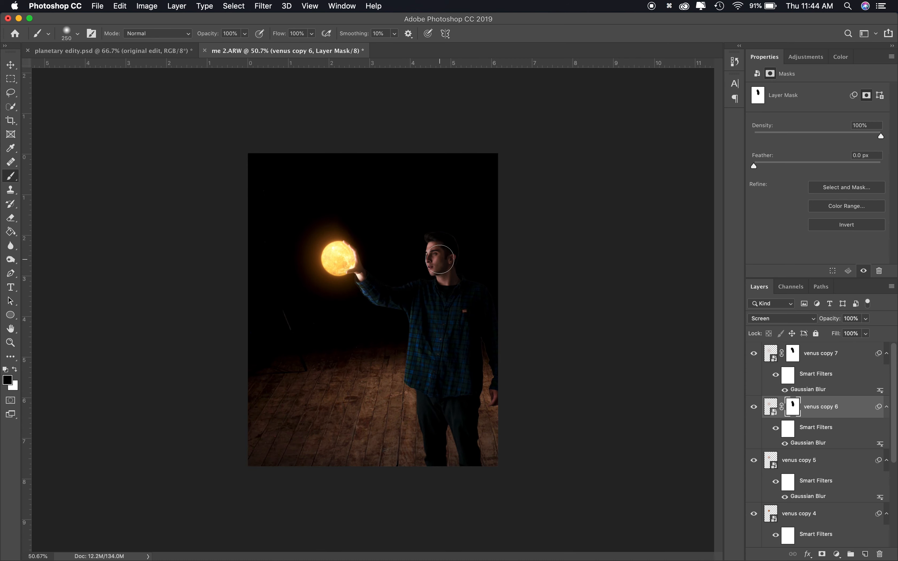
# Group the blurred glow layers and name the group "venus glow"
pyautogui.click(846, 364)
pyautogui.scroll(-5, 835, 427)
pyautogui.keyDown('shift'); pyautogui.click(811, 427); pyautogui.keyUp('shift')
pyautogui.press('super+g')
pyautogui.doubleClick(791, 350)
pyautogui.write('venus clow')
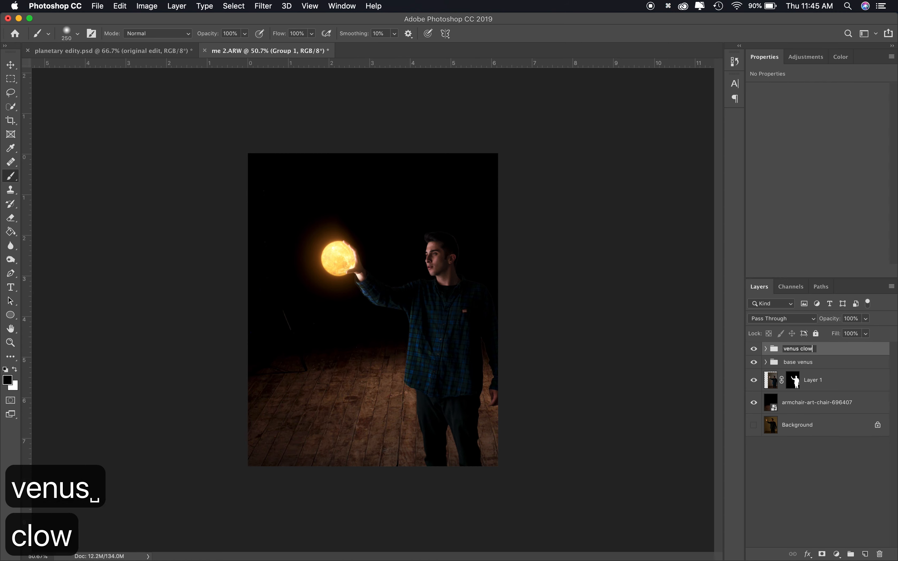
pyautogui.press('BackSpace')
pyautogui.press('BackSpace')
pyautogui.press('BackSpace')
pyautogui.press('BackSpace')
pyautogui.write('glow')
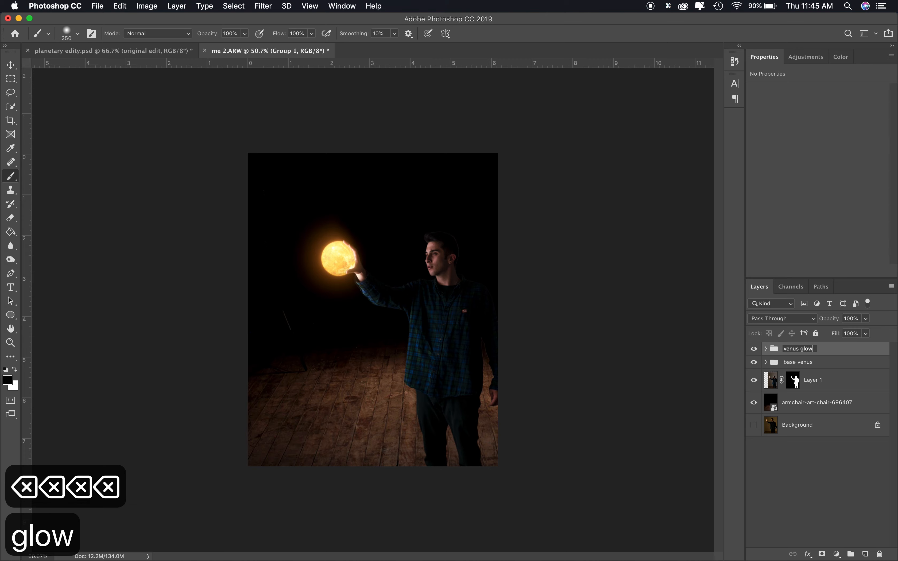
pyautogui.press('Return')
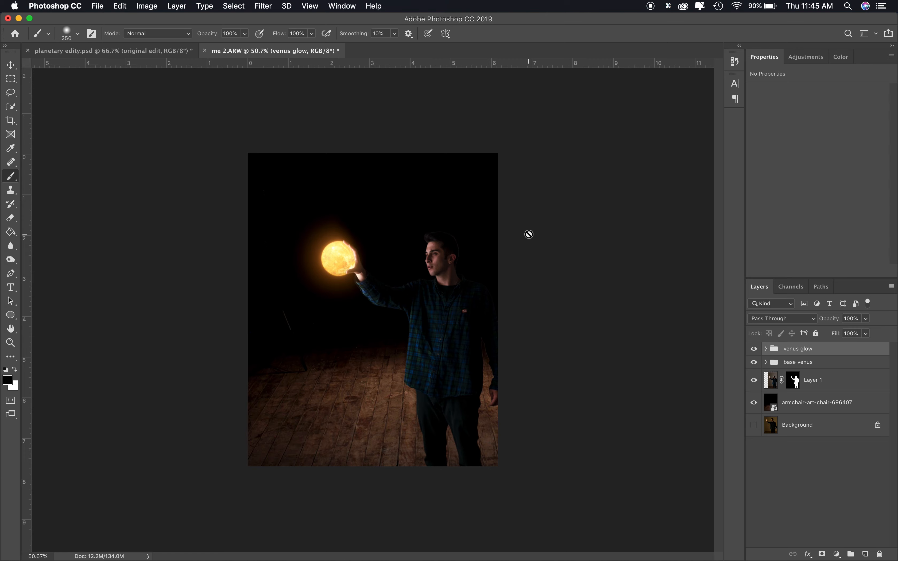
# Search the computer for galaxy.png and place it into the composite as a new layer
pyautogui.click(848, 6)
pyautogui.write('galax')
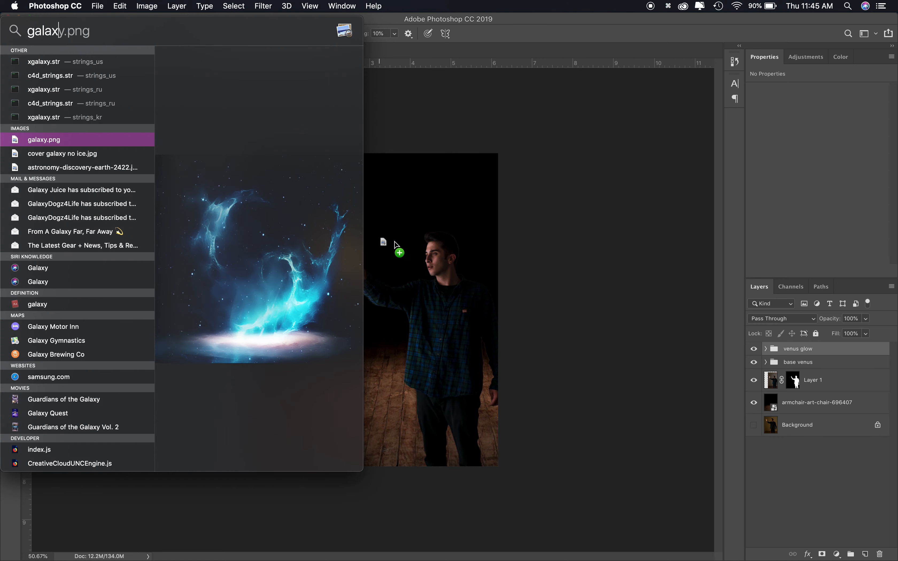
pyautogui.moveTo(390, 240); pyautogui.dragTo(424, 294)
pyautogui.scroll(-5, 423, 293)
pyautogui.click(803, 356)
# Rotate the galaxy layer about 90° and scale it to about 52%, positioning it over the planet and raised arm
pyautogui.press('super+t')
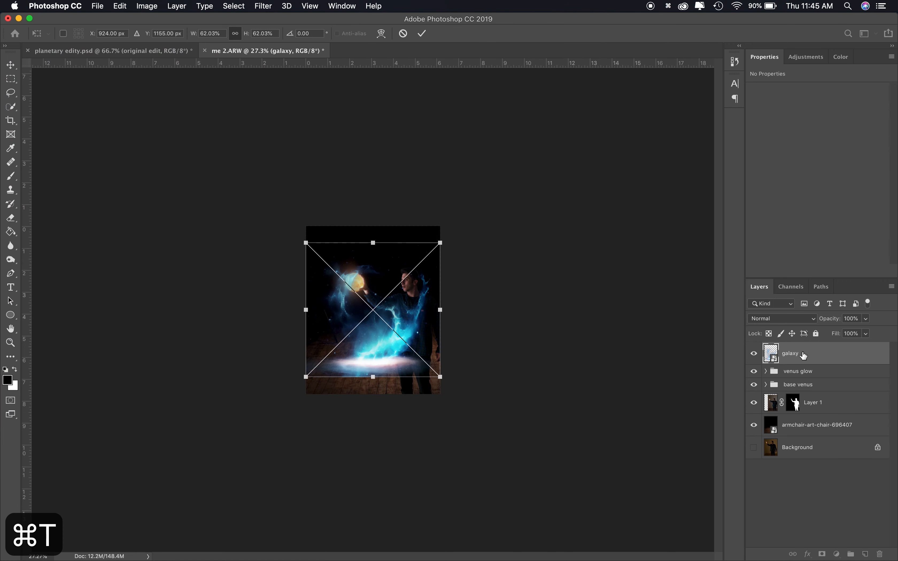
pyautogui.moveTo(452, 236); pyautogui.dragTo(453, 396)
pyautogui.scroll(5, 453, 396)
pyautogui.moveTo(301, 329); pyautogui.dragTo(286, 270)
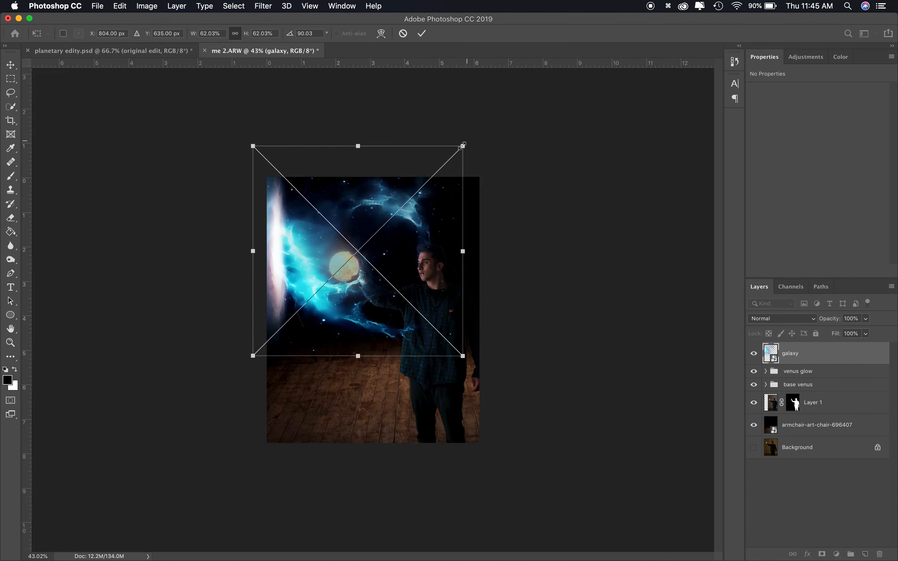
pyautogui.moveTo(466, 144); pyautogui.dragTo(436, 169)
pyautogui.moveTo(319, 264); pyautogui.dragTo(319, 234)
pyautogui.moveTo(434, 142); pyautogui.dragTo(429, 148)
pyautogui.moveTo(355, 289); pyautogui.dragTo(355, 282)
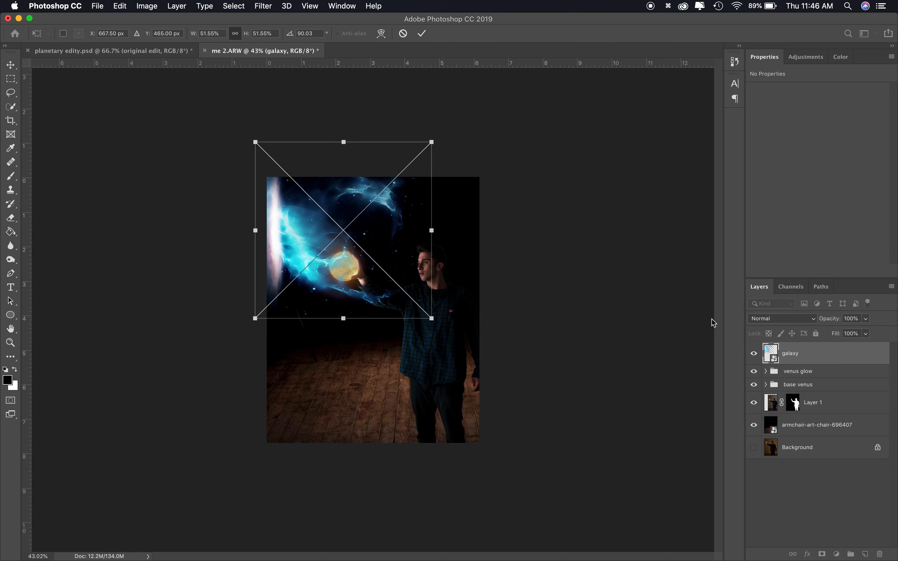
pyautogui.click(806, 51)
pyautogui.press('Return')
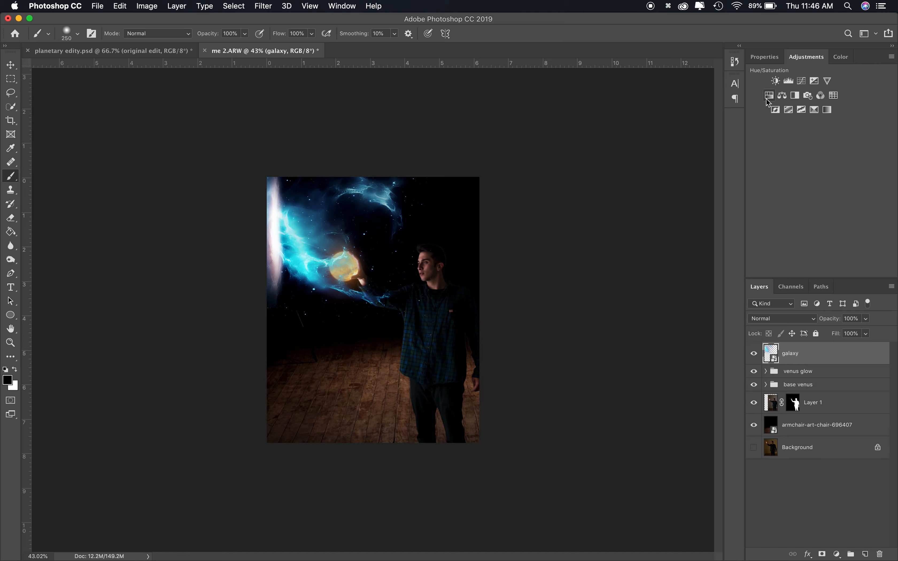
# Add a Hue/Saturation adjustment layer with the hue set to -180
pyautogui.click(768, 98)
pyautogui.moveTo(818, 133); pyautogui.dragTo(756, 144)
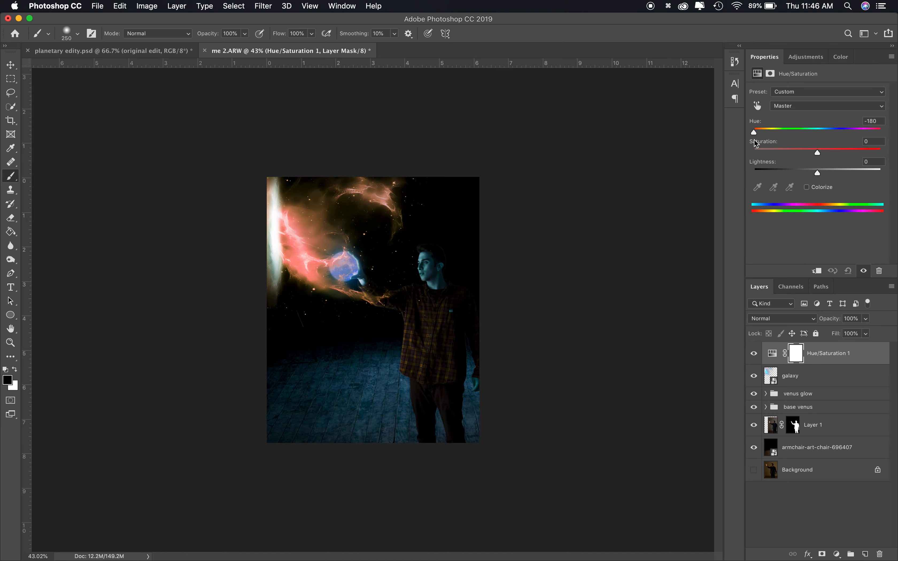
# Clip the Hue/Saturation adjustment to the galaxy layer and colorize it with hue 26 and saturation 49
pyautogui.click(817, 271)
pyautogui.click(807, 188)
pyautogui.moveTo(756, 133); pyautogui.dragTo(775, 134)
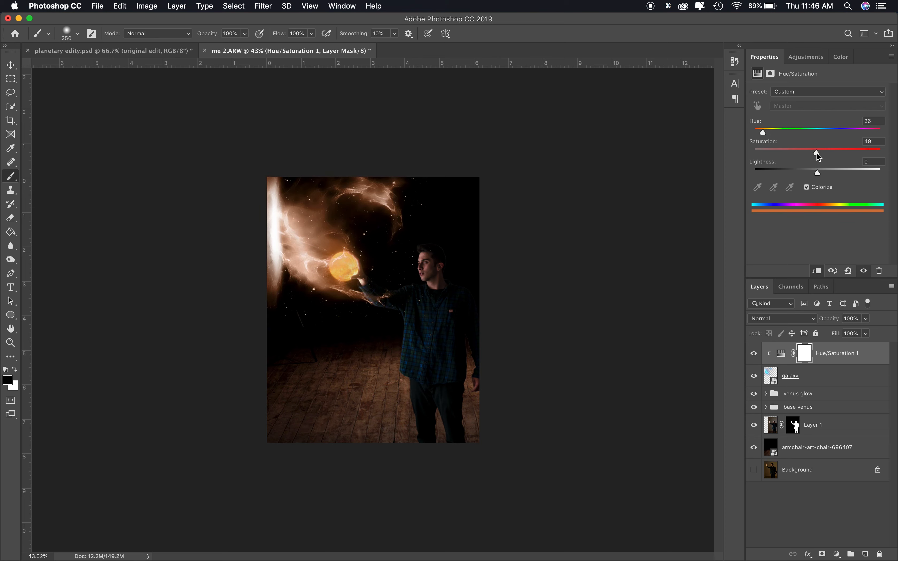
pyautogui.moveTo(763, 134); pyautogui.dragTo(764, 134)
# Merge the galaxy layer with its clipped adjustment and set the merged layer's blend mode to Screen
pyautogui.keyDown('shift'); pyautogui.click(811, 379); pyautogui.keyUp('shift')
pyautogui.press('super+e')
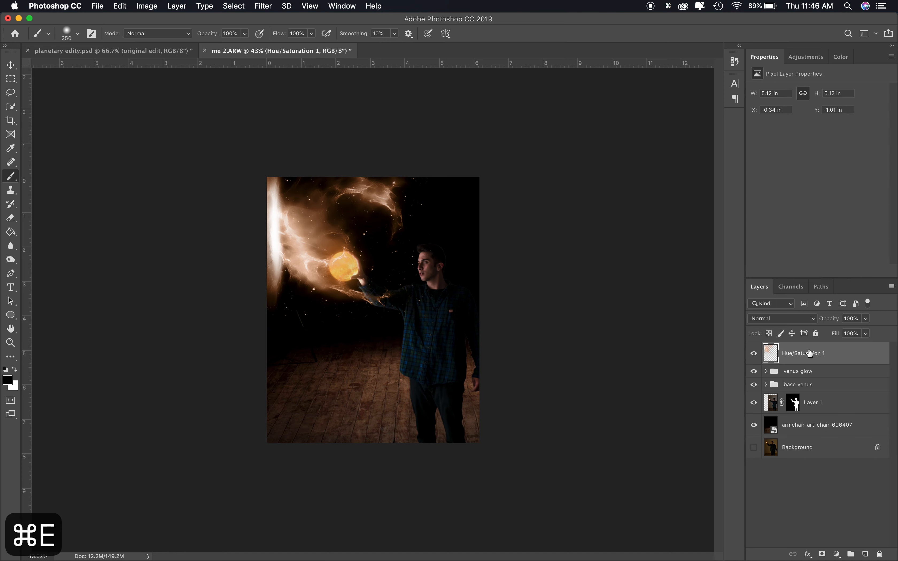
pyautogui.click(803, 319)
pyautogui.click(776, 394)
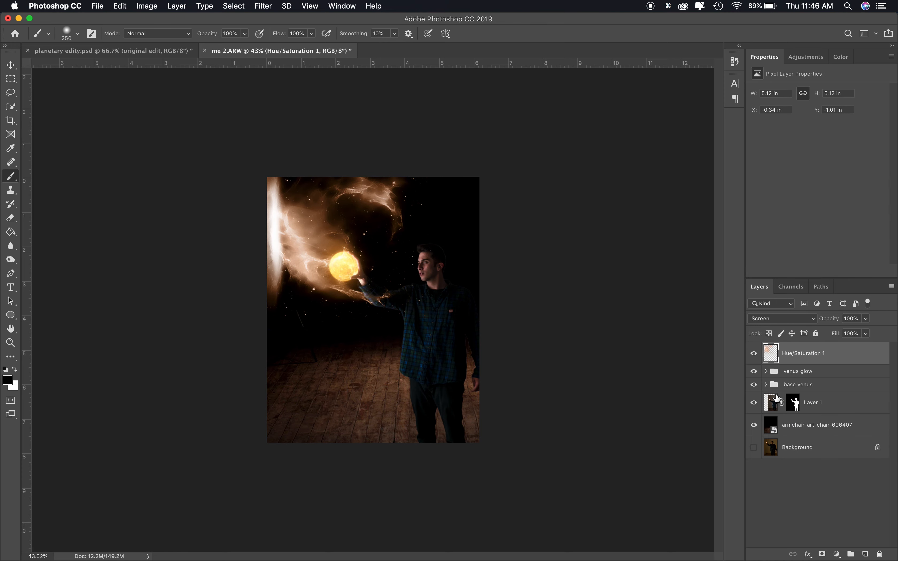
pyautogui.press('super+z')
pyautogui.press('super+shift+z')
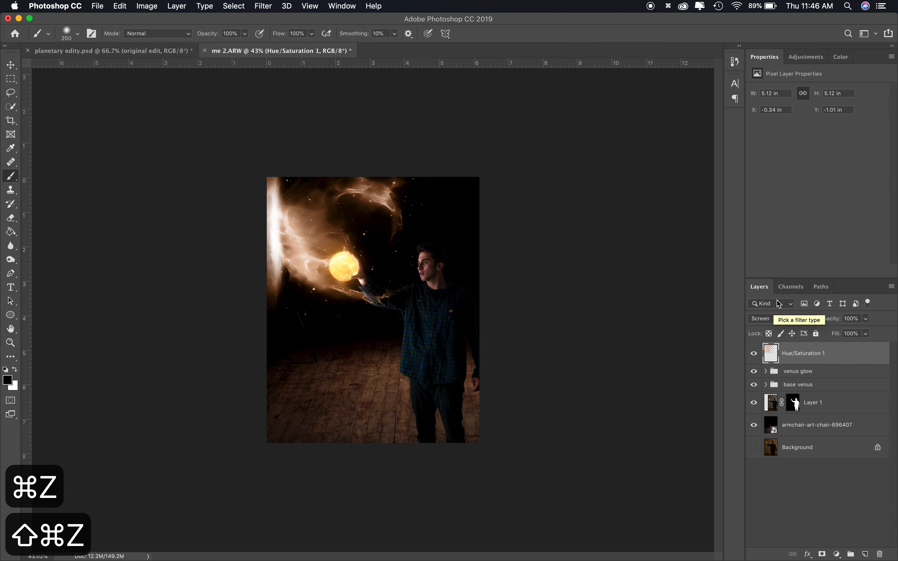
# Move the merged galaxy layer below the venus groups and convert it to a smart object
pyautogui.moveTo(798, 358); pyautogui.dragTo(797, 400)
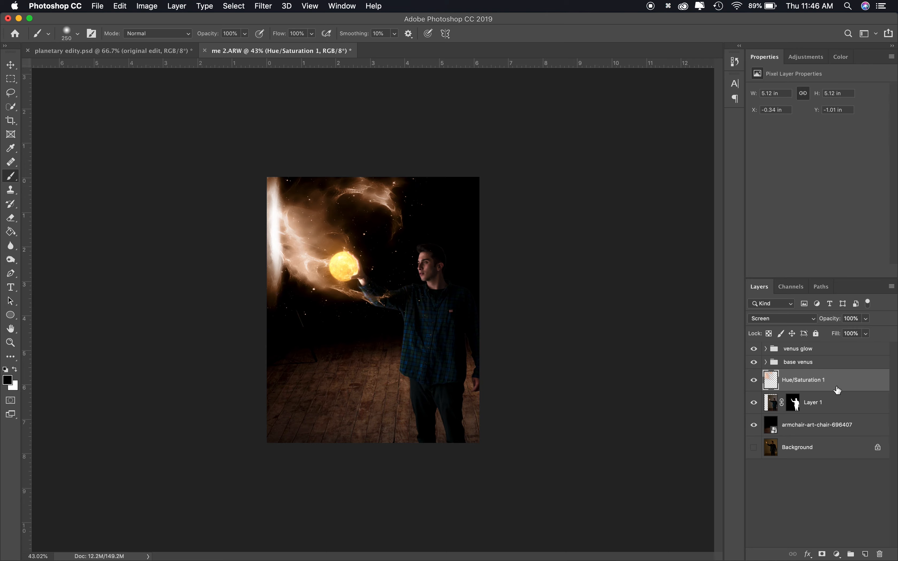
pyautogui.click(273, 7)
pyautogui.rightClick(814, 385)
pyautogui.click(728, 241)
# Liquify the merged galaxy layer with an 800 px brush, pushing the swirl beside the planet upward
pyautogui.click(257, 5)
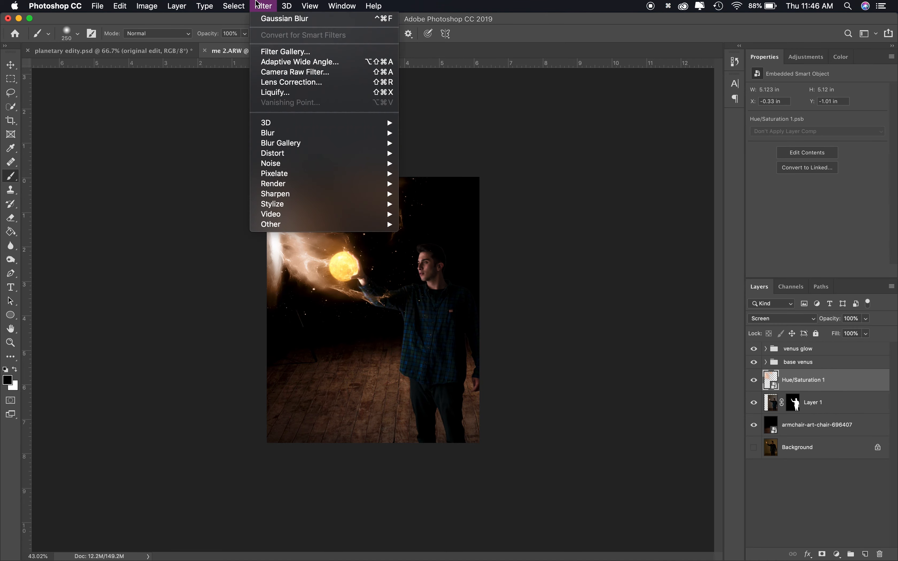
pyautogui.click(293, 93)
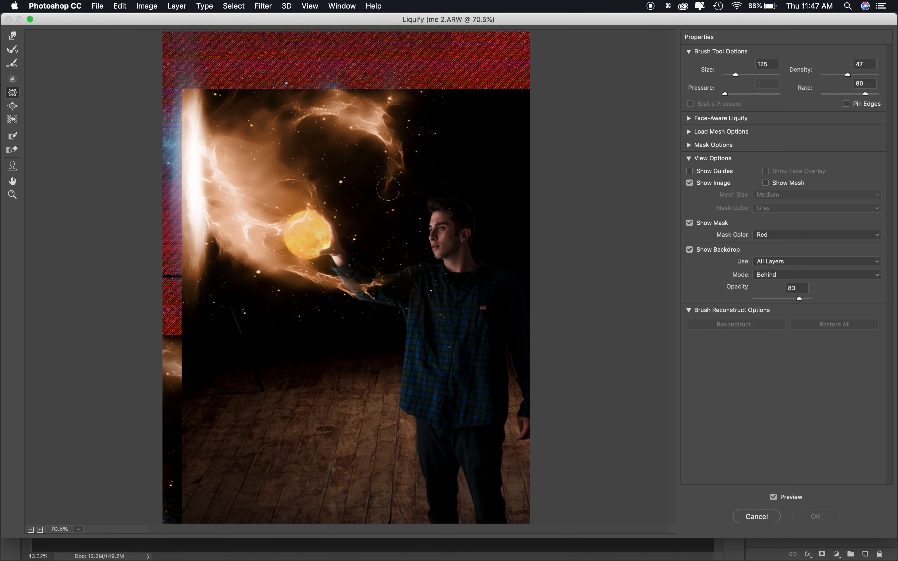
pyautogui.press(']')
pyautogui.press(']')
pyautogui.press(']')
pyautogui.press(']')
pyautogui.press(']')
pyautogui.press(']')
pyautogui.press(']')
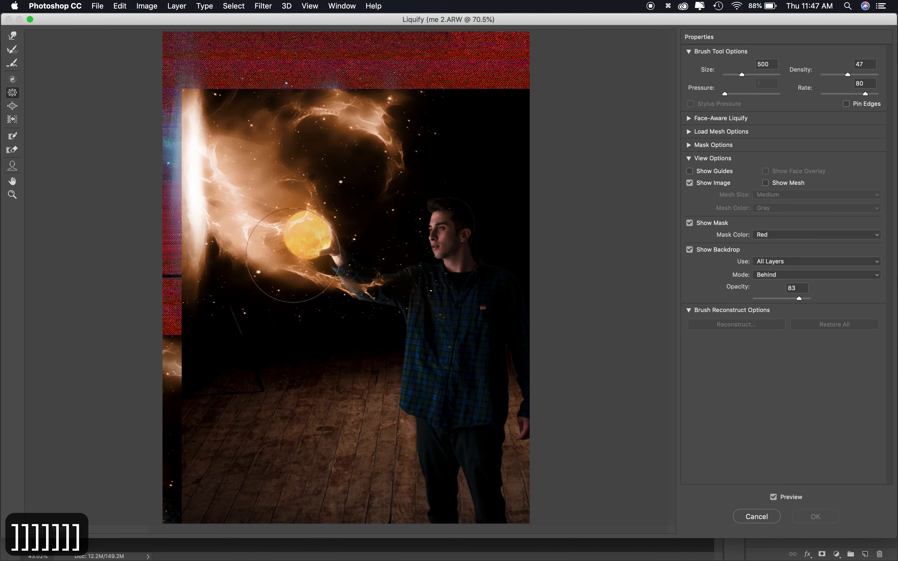
pyautogui.press(']')
pyautogui.press(']')
pyautogui.press(']')
pyautogui.press('[')
pyautogui.press('[')
pyautogui.press('[')
pyautogui.press('[')
pyautogui.press('[')
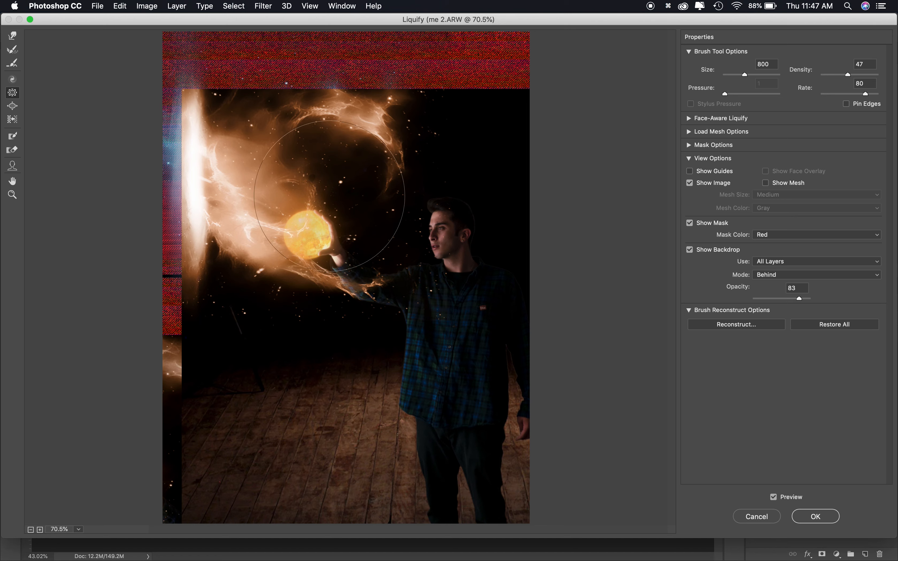
pyautogui.moveTo(234, 237)
pyautogui.mouseDown()
pyautogui.moveTo(267, 253)
pyautogui.moveTo(289, 243)
pyautogui.moveTo(312, 258)
pyautogui.moveTo(307, 265)
pyautogui.moveTo(312, 254)
pyautogui.moveTo(313, 273)
pyautogui.moveTo(315, 243)
pyautogui.moveTo(242, 267)
pyautogui.moveTo(255, 207)
pyautogui.moveTo(312, 221)
pyautogui.moveTo(274, 188)
pyautogui.moveTo(243, 179)
pyautogui.moveTo(275, 216)
pyautogui.moveTo(227, 246)
pyautogui.moveTo(230, 233)
pyautogui.moveTo(300, 226)
pyautogui.moveTo(232, 229)
pyautogui.moveTo(244, 231)
pyautogui.moveTo(209, 208)
pyautogui.moveTo(223, 190)
pyautogui.moveTo(236, 206)
pyautogui.mouseUp()
pyautogui.click(815, 517)
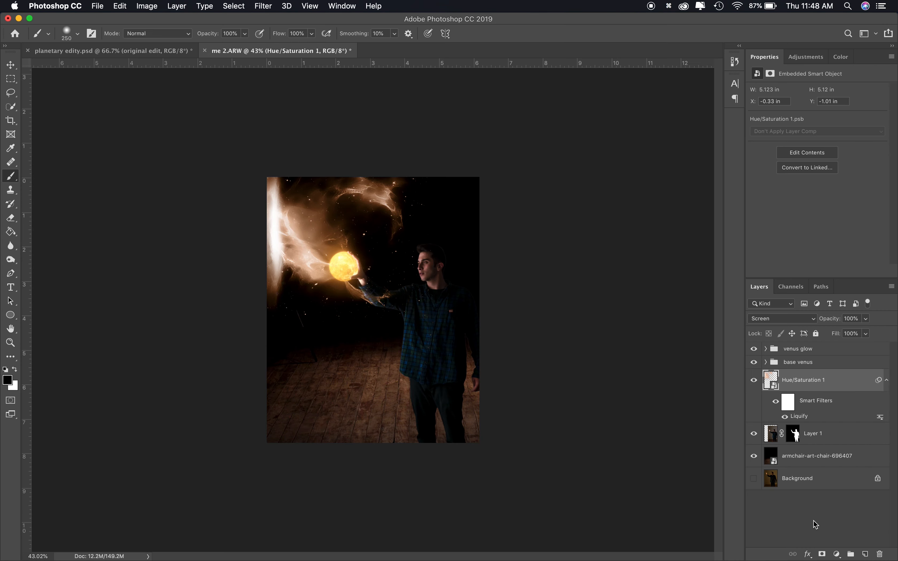
# Search the computer for galaxy.png and place it into the composite as a new layer
pyautogui.click(848, 6)
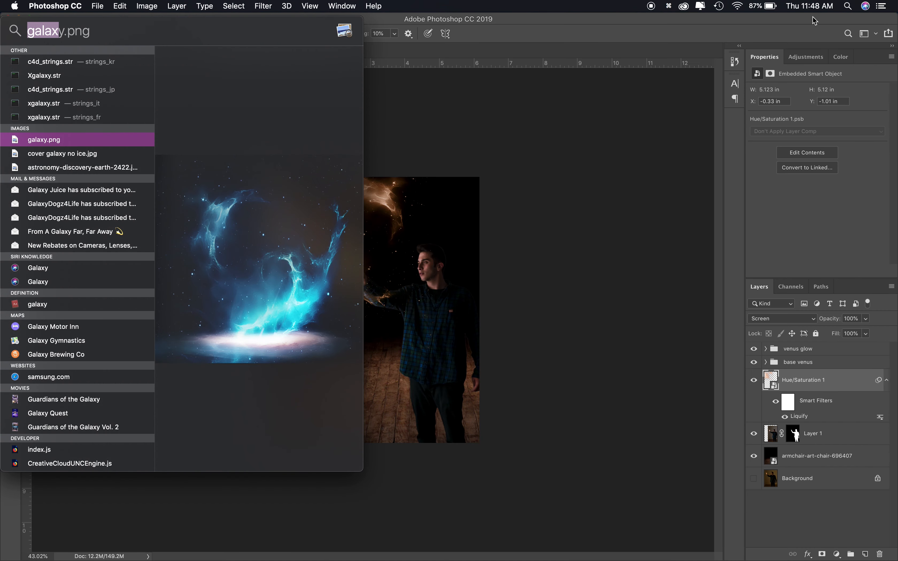
pyautogui.moveTo(65, 141); pyautogui.dragTo(473, 304)
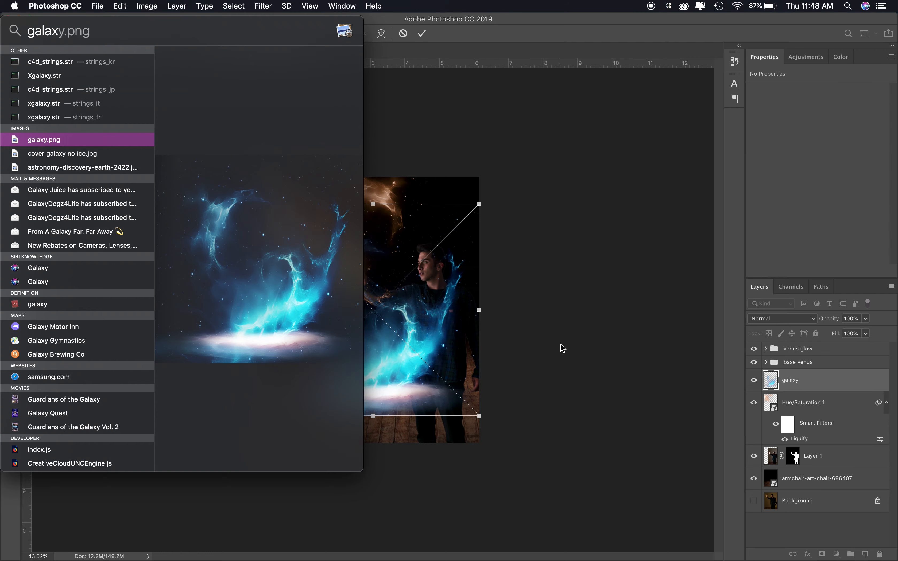
pyautogui.click(812, 390)
# Rotate the new galaxy layer about 90° and scale it to about 51%, positioning it over the planet and arm
pyautogui.press('super+t')
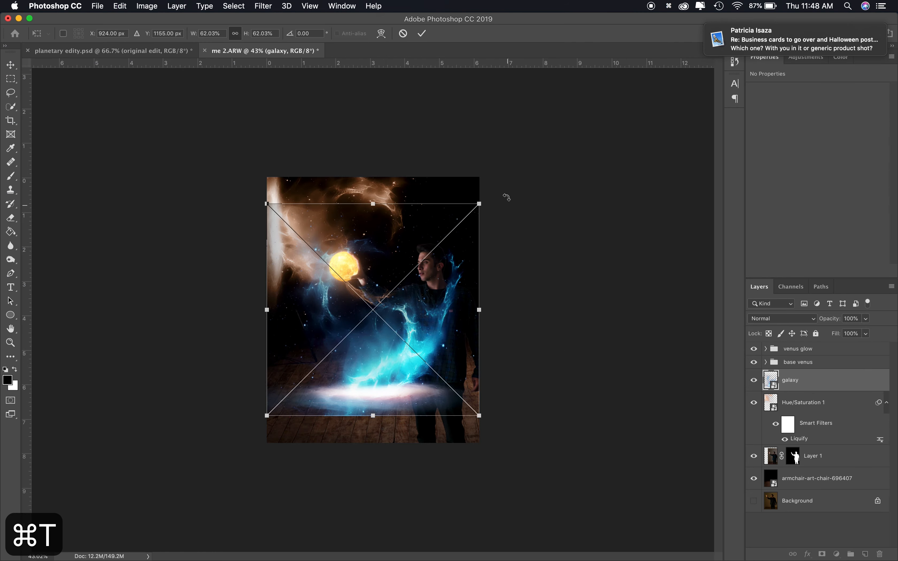
pyautogui.moveTo(492, 185); pyautogui.dragTo(481, 372)
pyautogui.moveTo(312, 319); pyautogui.dragTo(292, 227)
pyautogui.moveTo(247, 113); pyautogui.dragTo(284, 163)
pyautogui.moveTo(314, 240); pyautogui.dragTo(280, 230)
pyautogui.moveTo(261, 146); pyautogui.dragTo(250, 140)
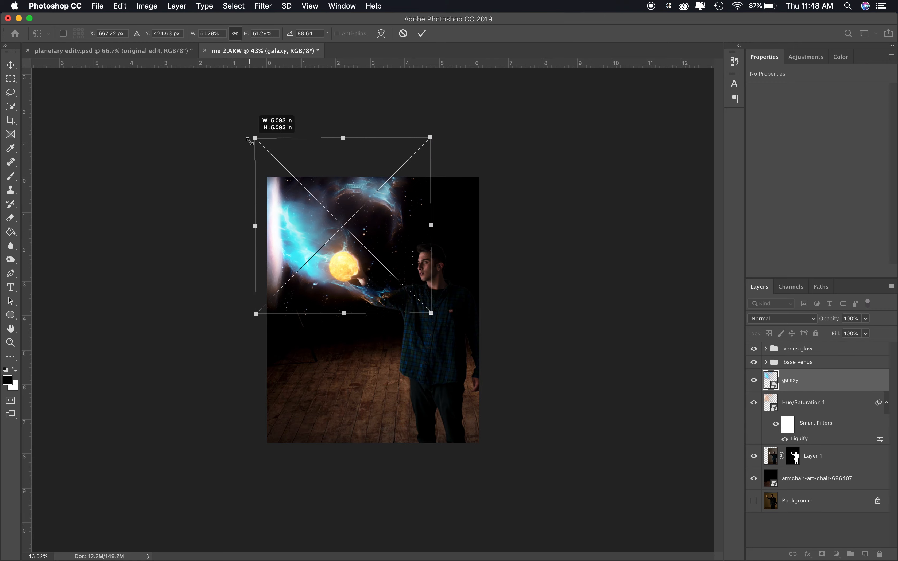
pyautogui.moveTo(280, 220); pyautogui.dragTo(282, 225)
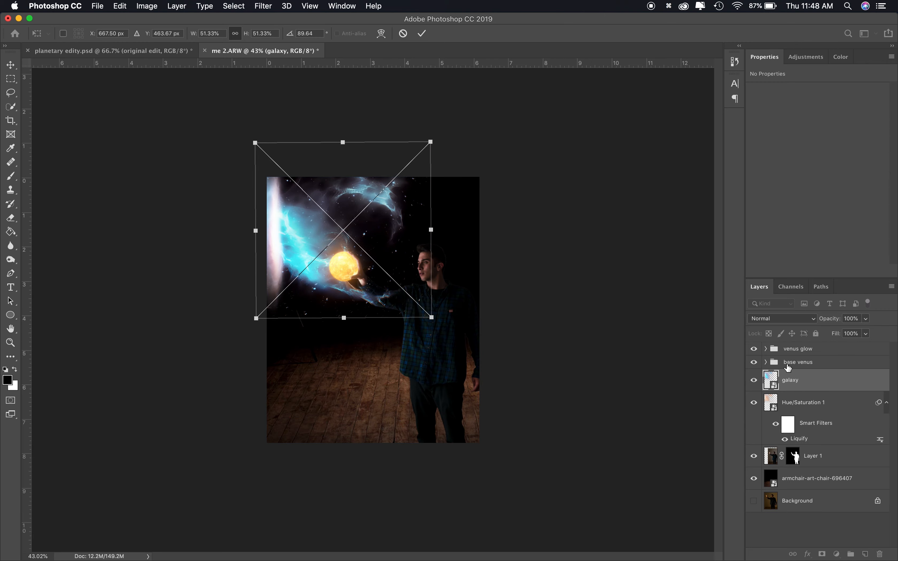
pyautogui.press('Return')
# Clone-stamp galaxy texture onto the area beside the planet on the new galaxy layer
pyautogui.scroll(8, 341, 313)
pyautogui.click(368, 269)
pyautogui.press('Return')
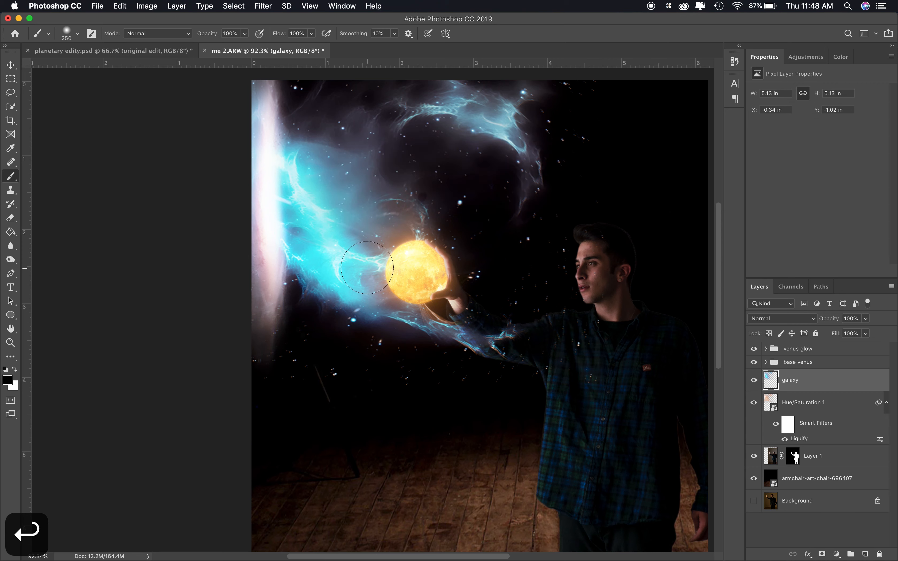
pyautogui.press('s')
pyautogui.press(']')
pyautogui.press(']')
pyautogui.press(']')
pyautogui.press(']')
pyautogui.press(']')
pyautogui.press(']')
pyautogui.press(']')
pyautogui.press(']')
pyautogui.press(']')
pyautogui.press(']')
pyautogui.press(']')
pyautogui.press(']')
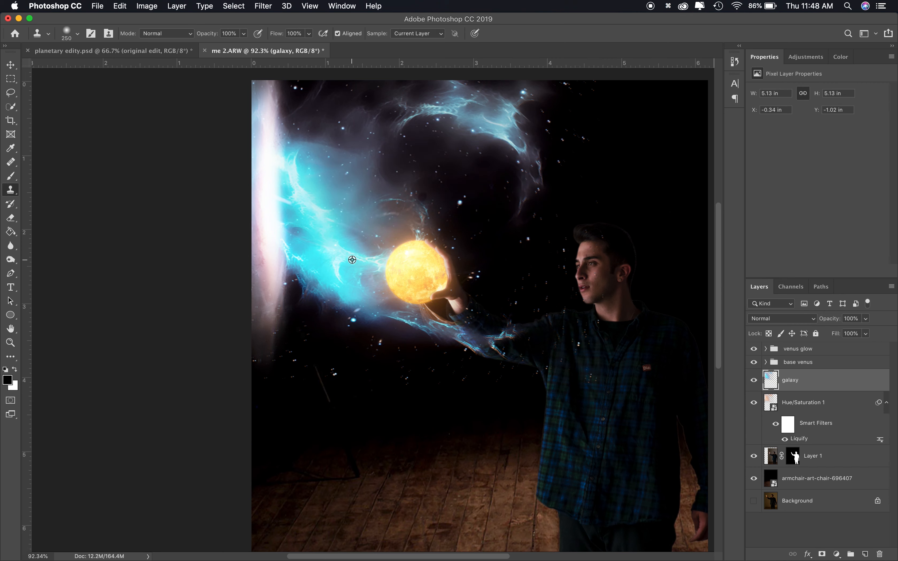
pyautogui.keyDown('alt'); pyautogui.click(362, 258); pyautogui.keyUp('alt')
pyautogui.click(408, 264)
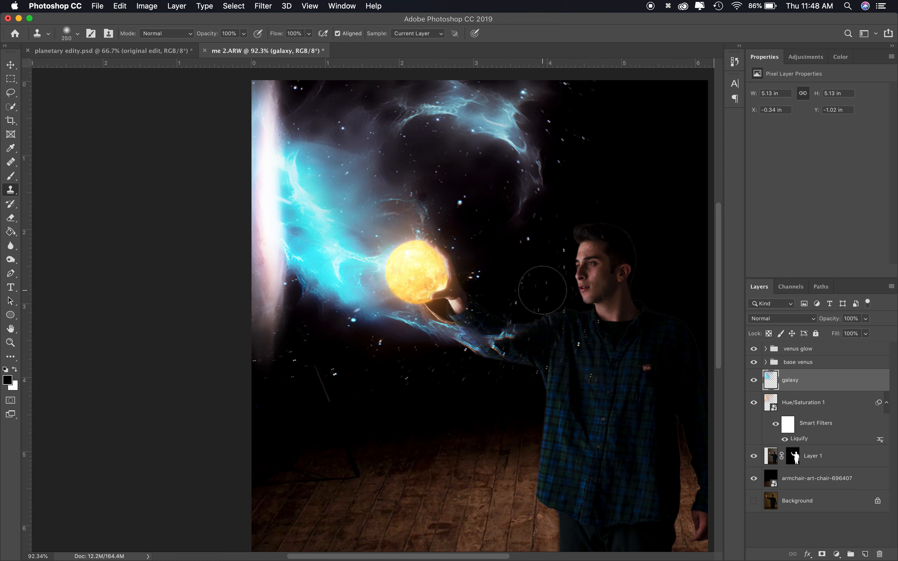
# Move the galaxy layer above the venus groups and clone-stamp galaxy texture over the planet area
pyautogui.moveTo(828, 381); pyautogui.dragTo(815, 343)
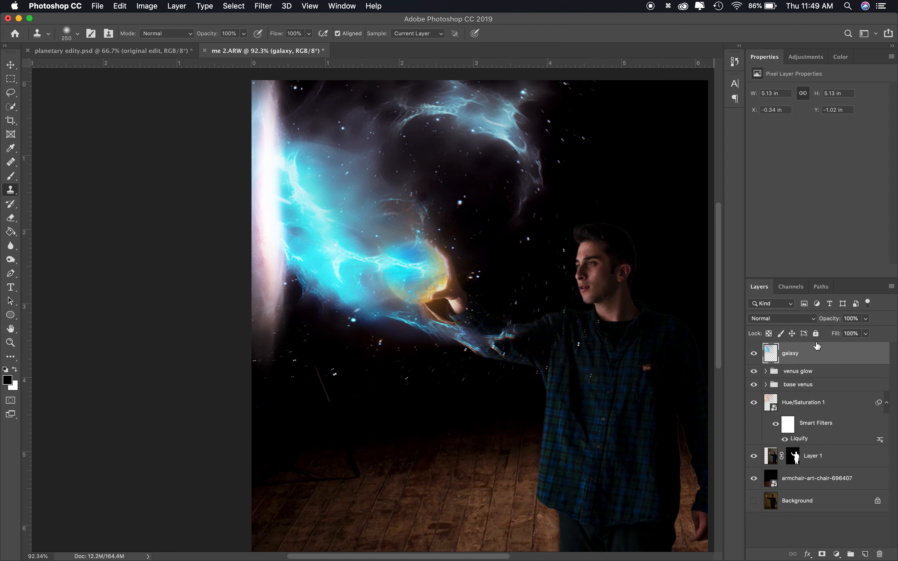
pyautogui.click(438, 266)
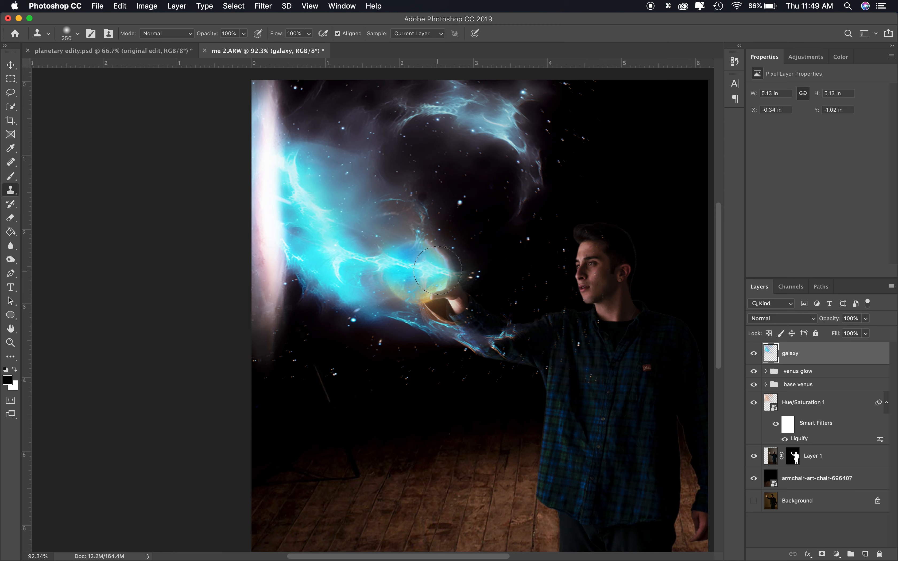
pyautogui.keyDown('alt'); pyautogui.click(429, 329); pyautogui.keyUp('alt')
pyautogui.moveTo(408, 300)
pyautogui.mouseDown()
pyautogui.moveTo(410, 289)
pyautogui.moveTo(378, 284)
pyautogui.mouseUp()
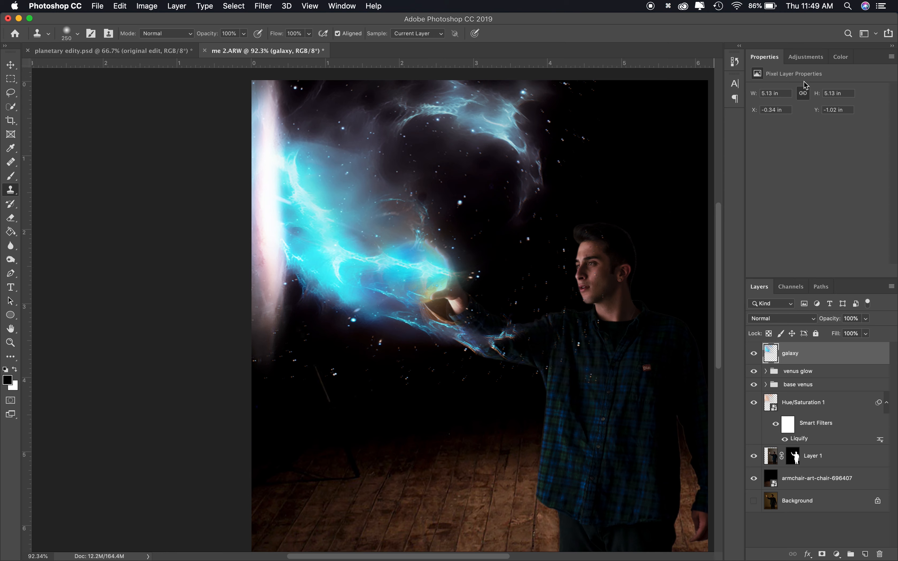
# Add a colorized Hue/Saturation adjustment layer with hue 32 and saturation 50
pyautogui.click(806, 57)
pyautogui.click(770, 96)
pyautogui.click(807, 187)
pyautogui.click(766, 131)
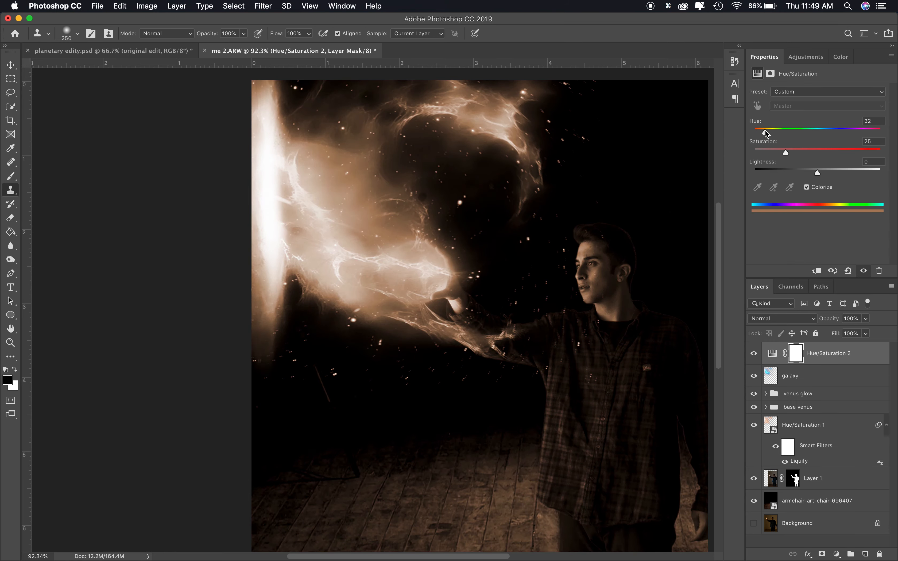
pyautogui.write('50')
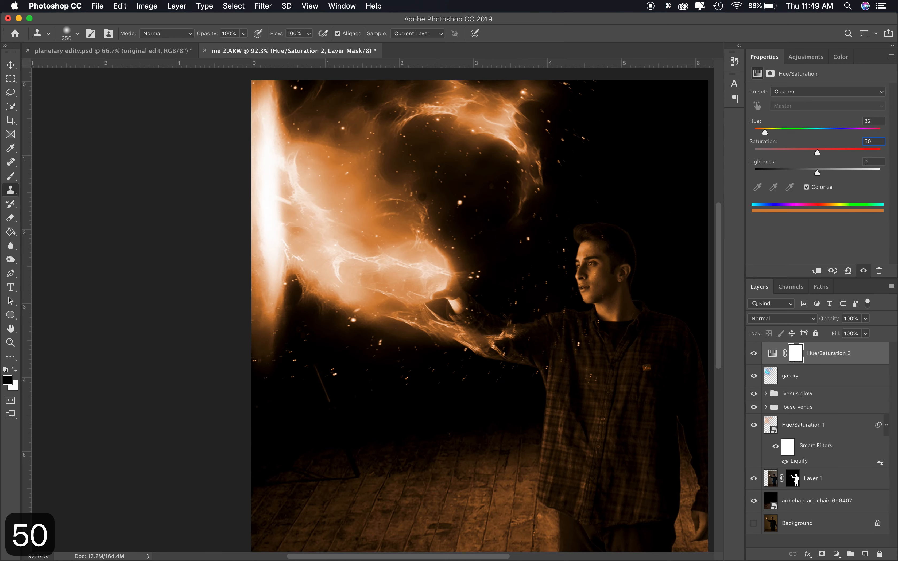
pyautogui.press('Return')
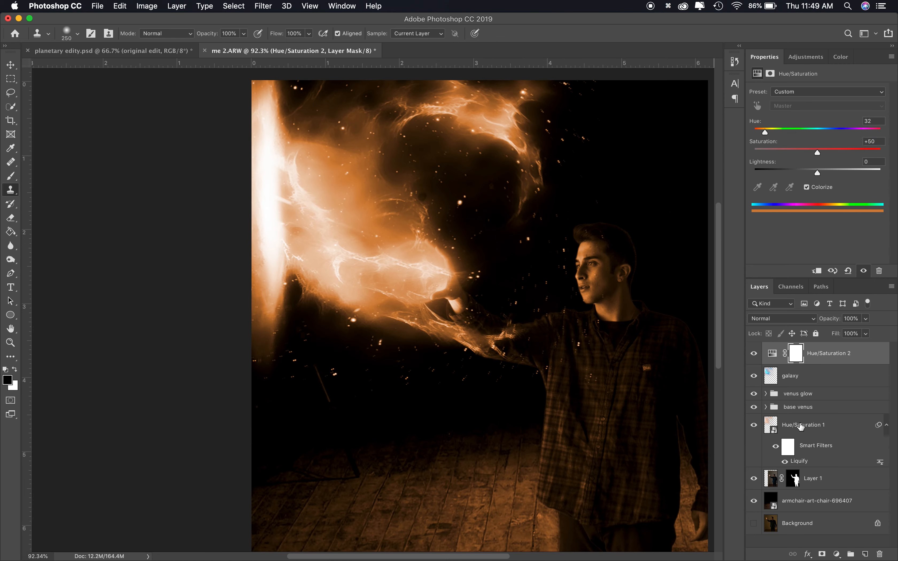
# Clip the new Hue/Saturation adjustment to the galaxy layer
pyautogui.click(801, 427)
pyautogui.click(818, 351)
pyautogui.click(817, 271)
pyautogui.scroll(-3, 446, 172)
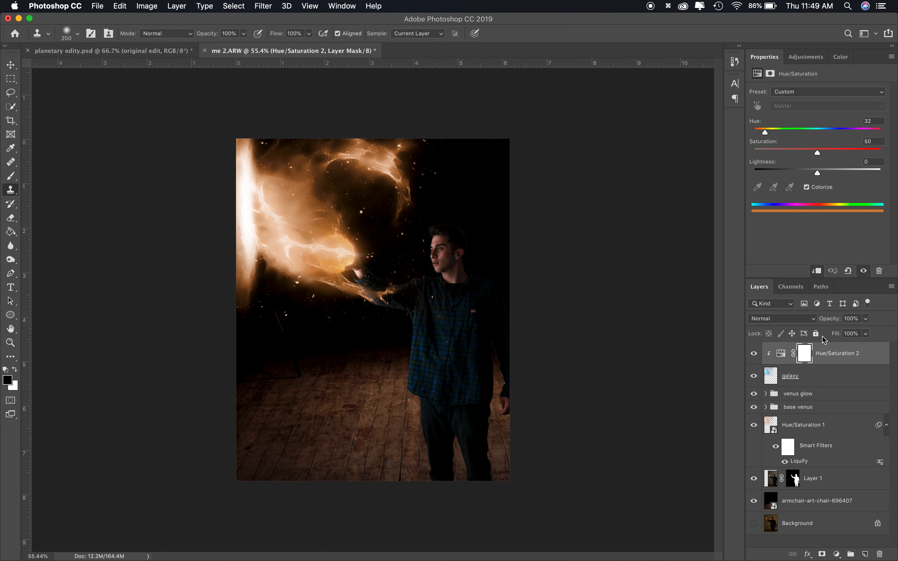
# Merge the galaxy layer with its adjustment and set the merged layer's blend mode to Screen
pyautogui.press('super+e')
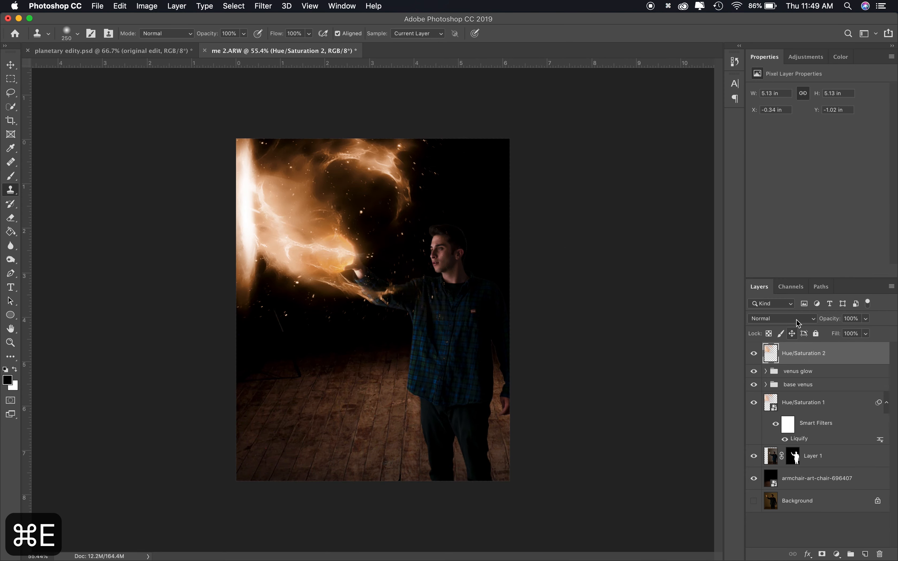
pyautogui.click(797, 322)
pyautogui.click(780, 397)
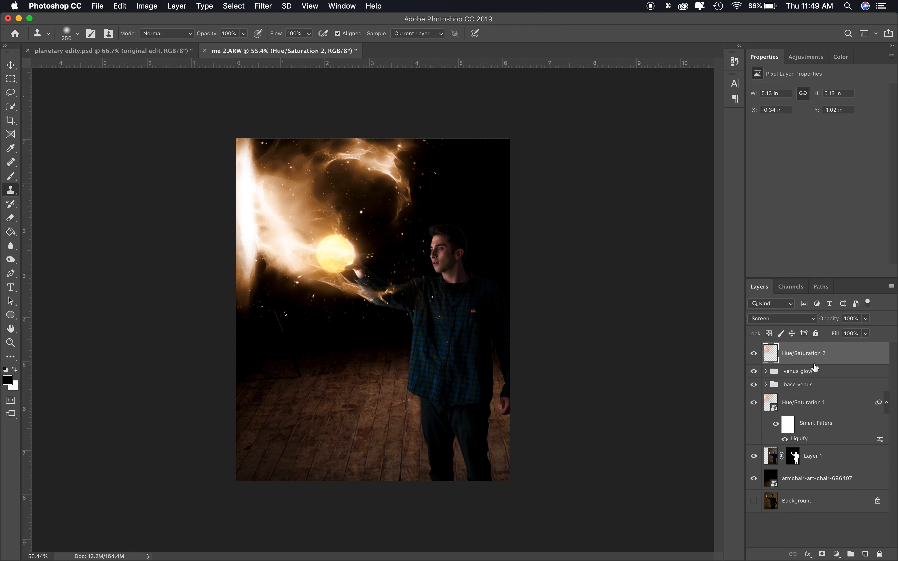
# Add a layer mask to the merged galaxy layer and paint out its edges with a 600 px soft brush
pyautogui.click(822, 554)
pyautogui.press('b')
pyautogui.moveTo(398, 180)
pyautogui.mouseDown()
pyautogui.moveTo(324, 141)
pyautogui.moveTo(375, 166)
pyautogui.moveTo(326, 114)
pyautogui.moveTo(363, 120)
pyautogui.moveTo(337, 157)
pyautogui.moveTo(303, 141)
pyautogui.mouseUp()
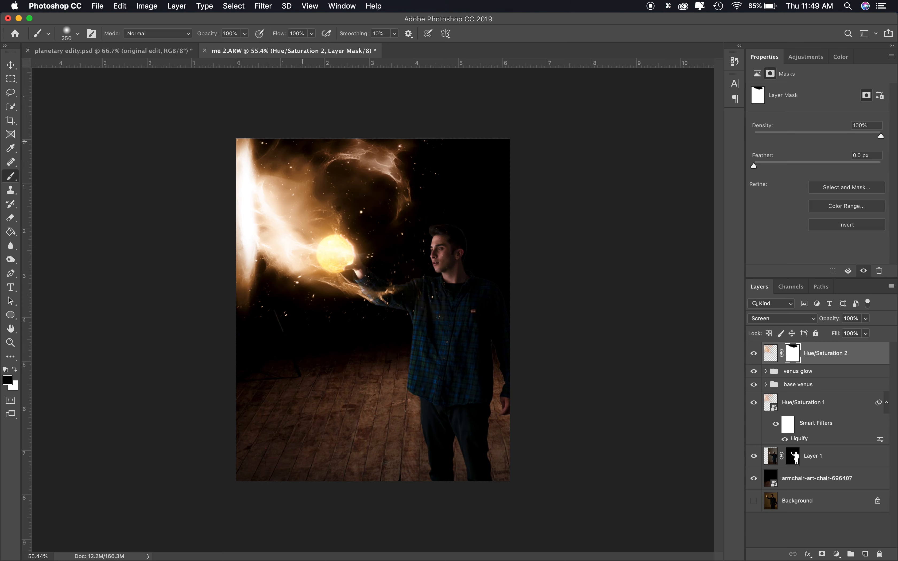
pyautogui.press(']')
pyautogui.press(']')
pyautogui.press(']')
pyautogui.press(']')
pyautogui.rightClick(296, 134)
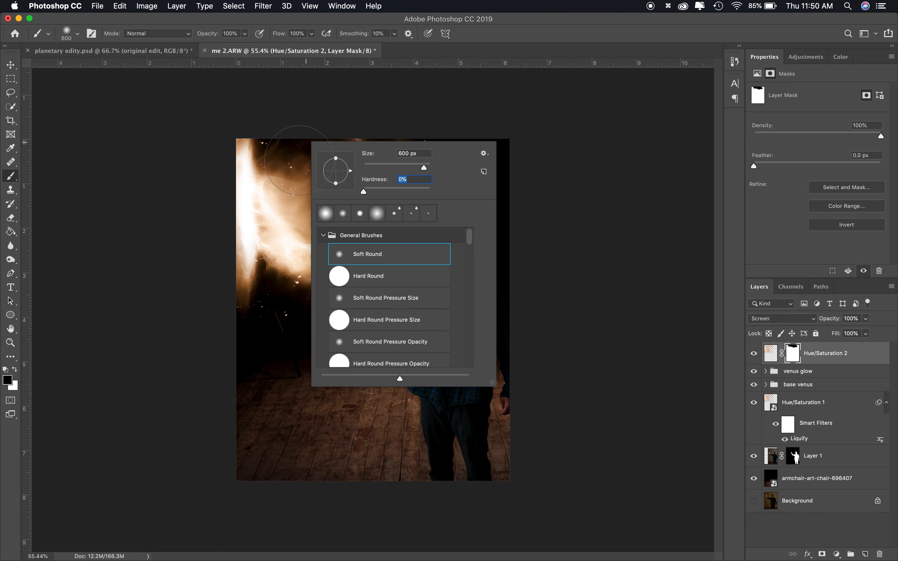
pyautogui.press('Return')
pyautogui.moveTo(413, 370)
pyautogui.mouseDown()
pyautogui.moveTo(488, 371)
pyautogui.moveTo(223, 409)
pyautogui.mouseUp()
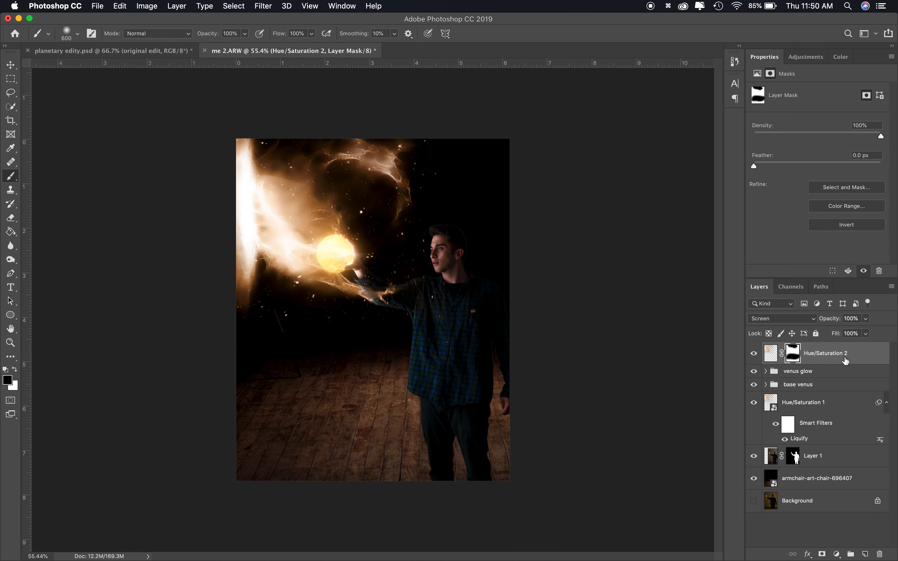
pyautogui.click(821, 405)
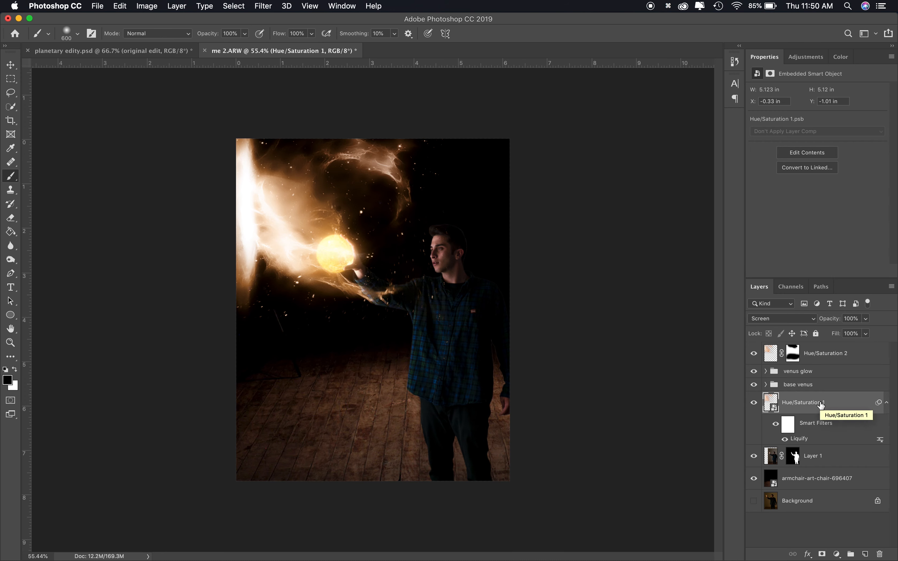
pyautogui.press('super+j')
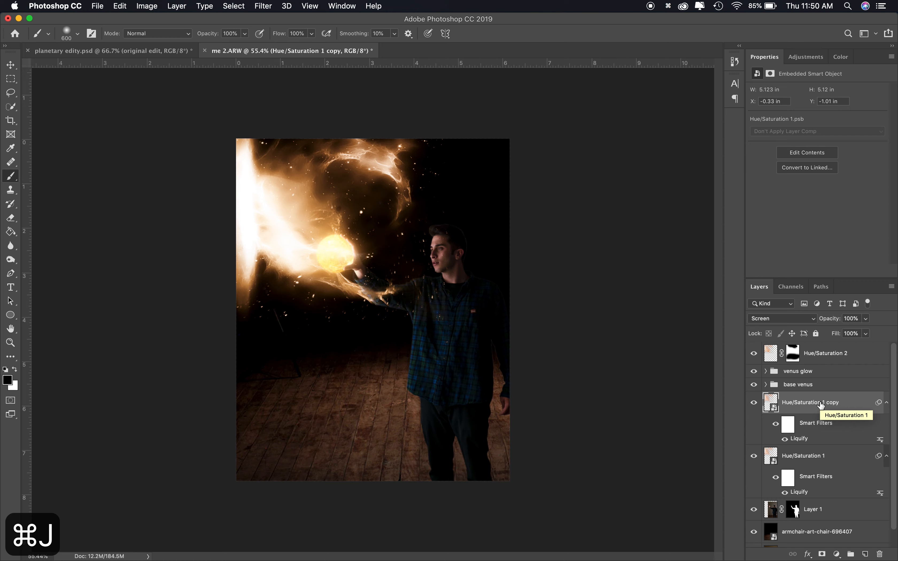
pyautogui.press('super+z')
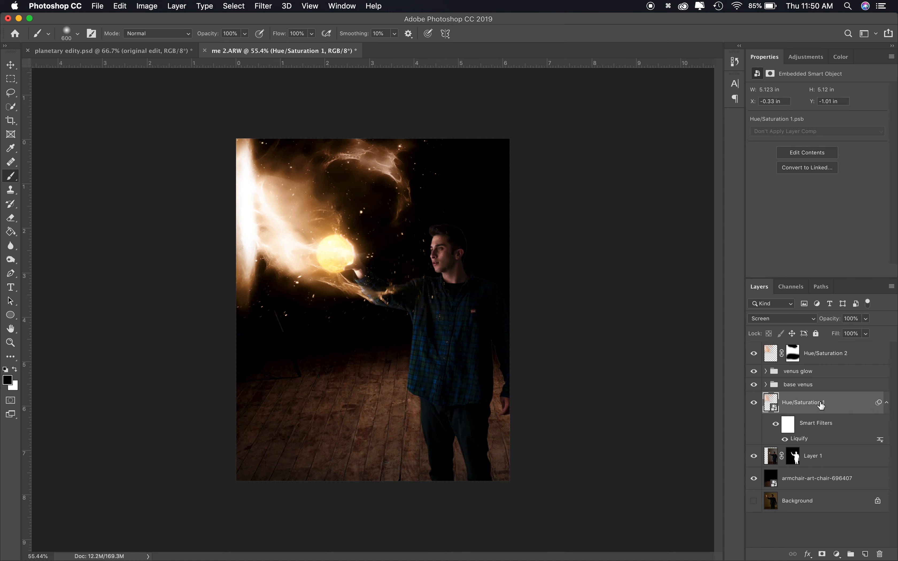
# Merge the masked Hue/Saturation 2 galaxy layer into a new plain layer and set that layer's blend mode to Screen
pyautogui.click(815, 352)
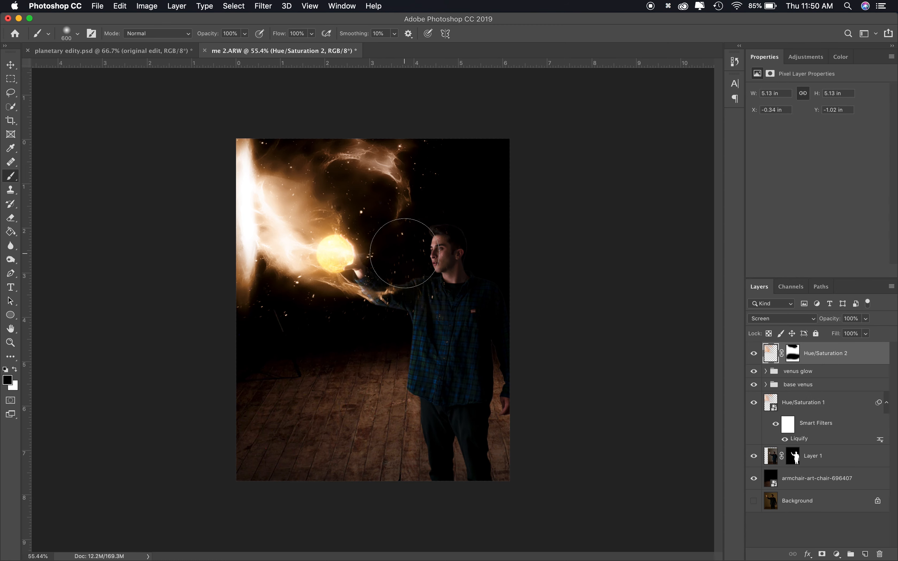
pyautogui.press('super+e')
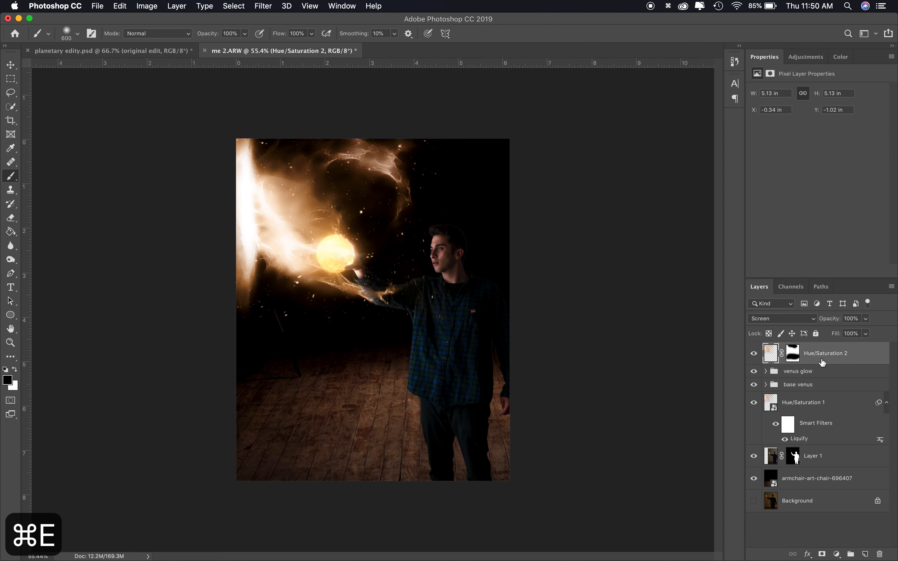
pyautogui.click(866, 555)
pyautogui.keyDown('shift'); pyautogui.click(835, 384); pyautogui.keyUp('shift')
pyautogui.press('super+e')
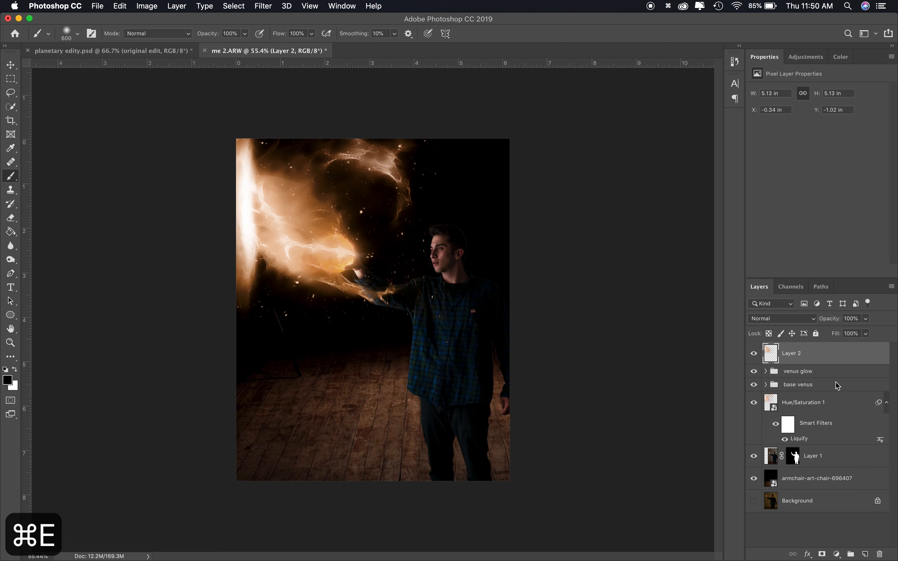
pyautogui.click(791, 320)
pyautogui.click(776, 396)
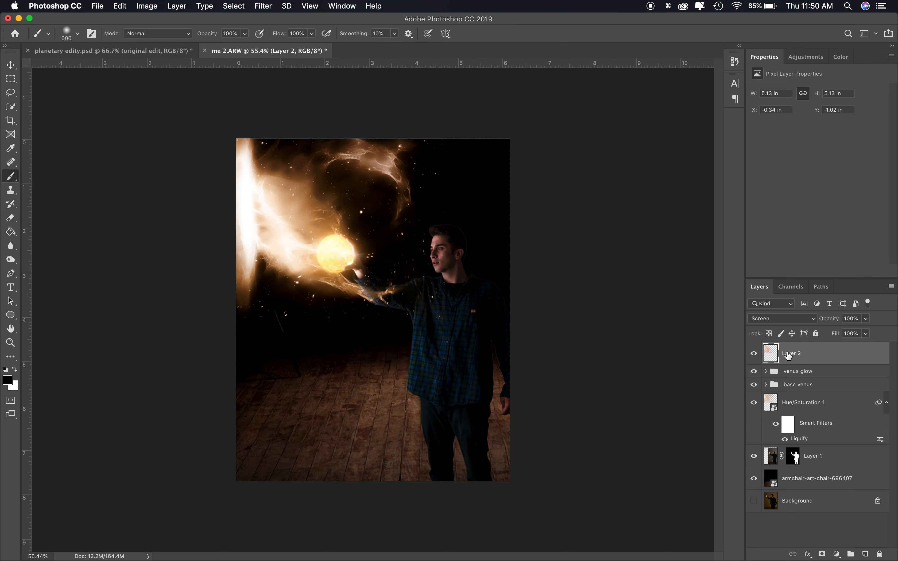
# Rename the merged layer "outer galaxy" and the Hue/Saturation 1 smart object "inner galaxyy"
pyautogui.write('outer galaxy')
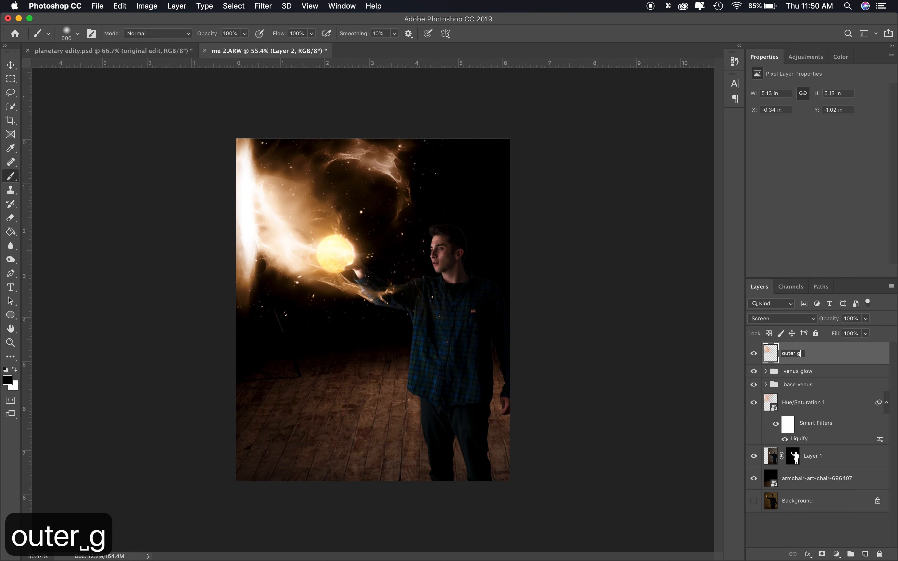
pyautogui.press('Return')
pyautogui.doubleClick(815, 404)
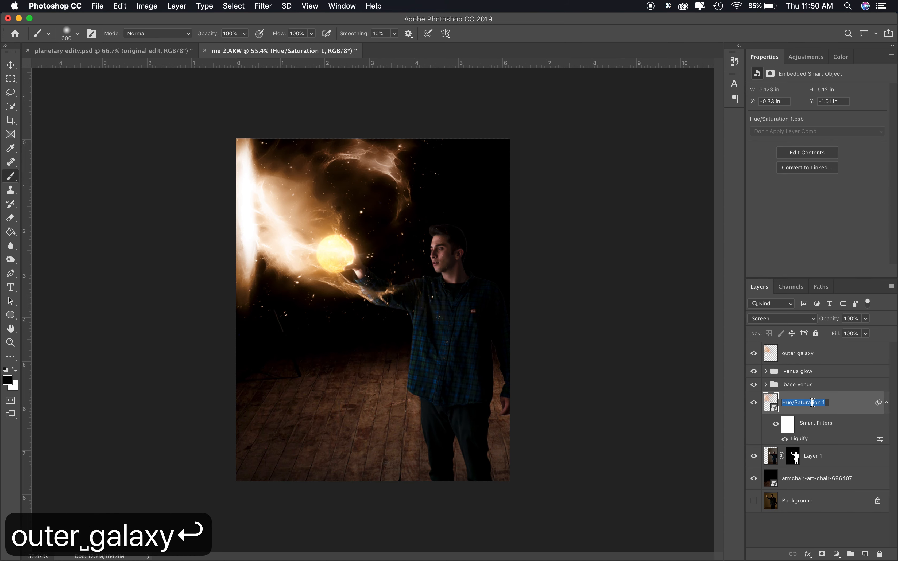
pyautogui.write('inner gl')
pyautogui.write('aaxy')
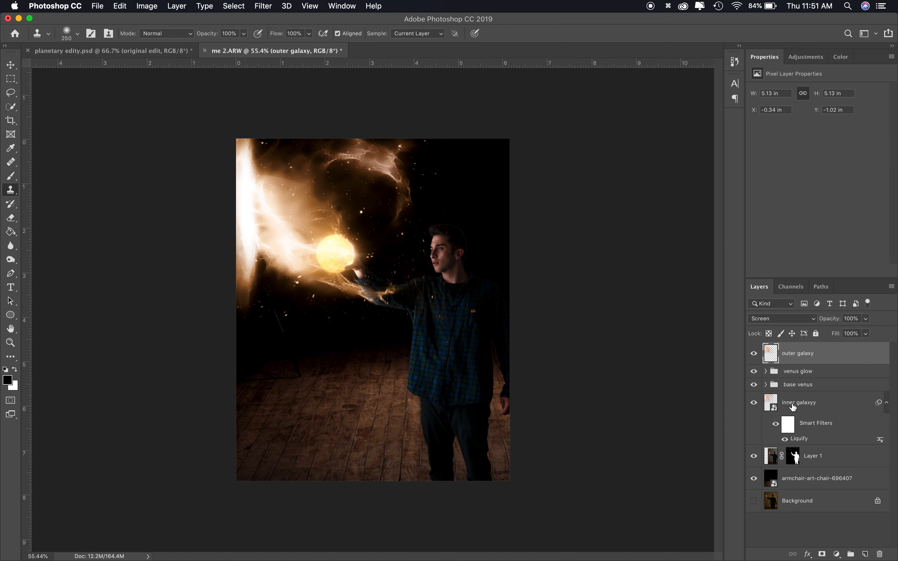
# Duplicate the inner galaxyy layer and move the copy to the top of the layer stack
pyautogui.click(792, 407)
pyautogui.press('super+j')
pyautogui.moveTo(793, 403); pyautogui.dragTo(791, 347)
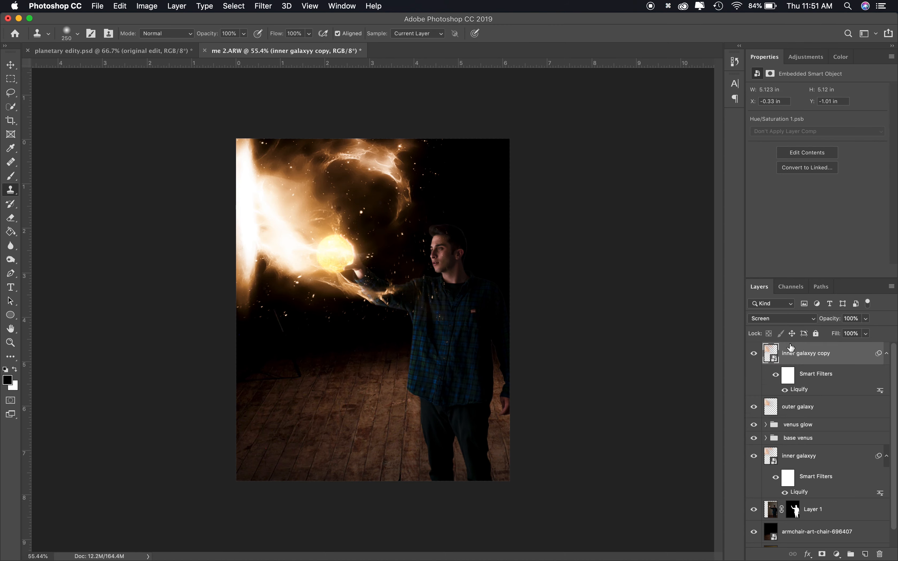
# Rasterize the inner galaxyy copy smart object so it can be edited directly
pyautogui.scroll(5, 383, 220)
pyautogui.scroll(-5, 383, 221)
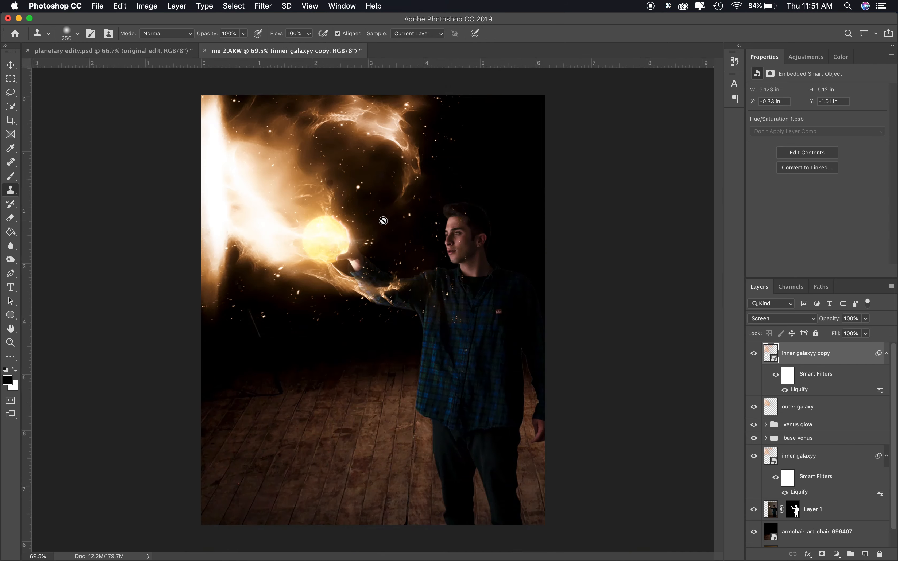
pyautogui.press('e')
pyautogui.click(401, 307)
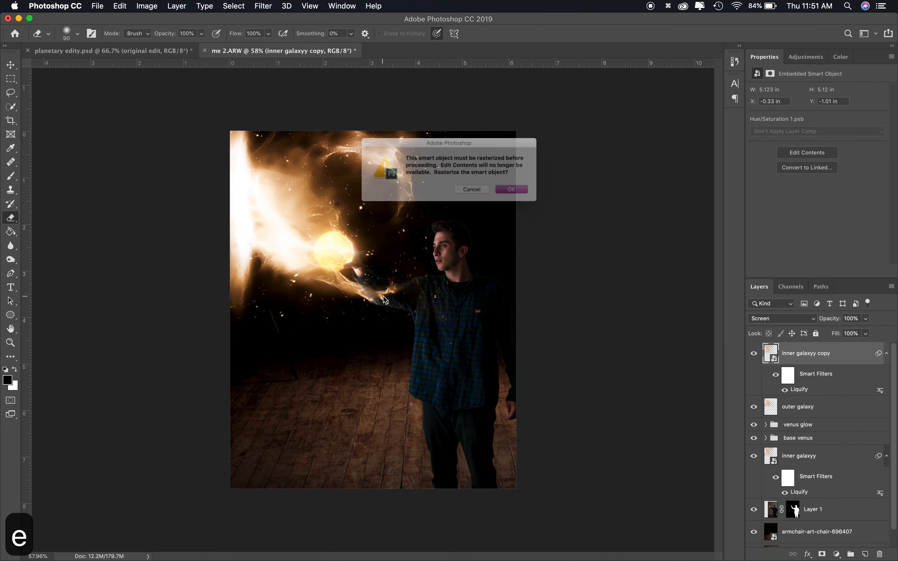
pyautogui.press('Return')
# Add a layer mask to the inner galaxyy copy and undo a brush stroke painted on it
pyautogui.press('b')
pyautogui.click(822, 555)
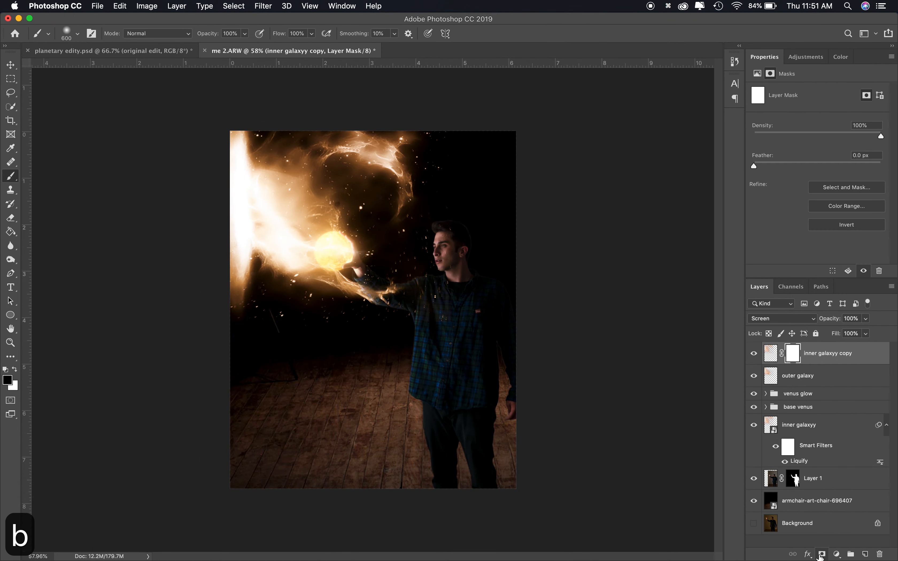
pyautogui.moveTo(261, 227); pyautogui.dragTo(211, 144)
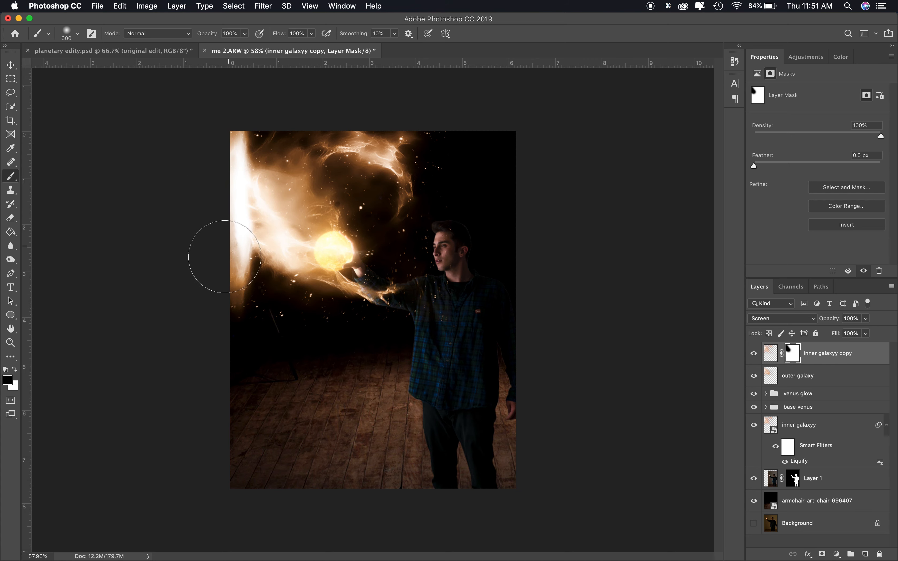
pyautogui.press('super+z')
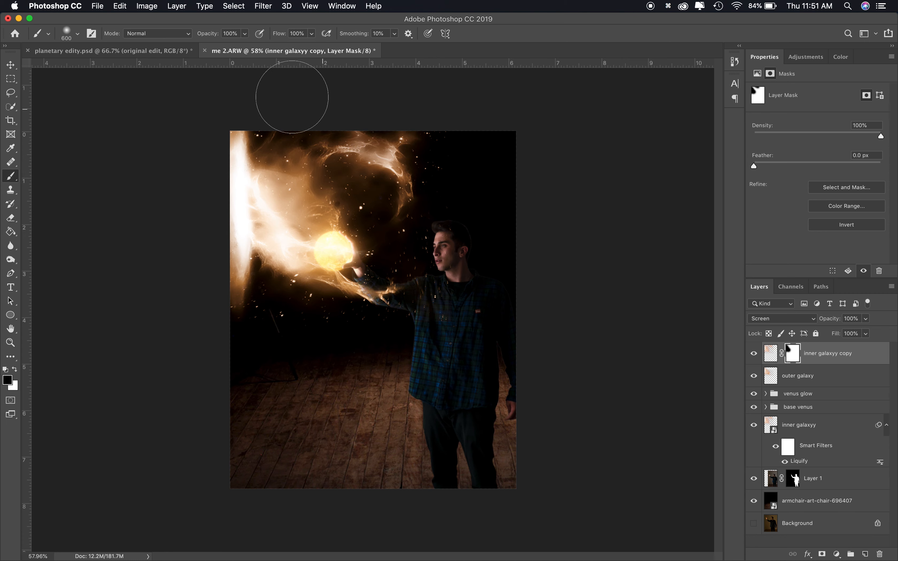
pyautogui.press('p')
pyautogui.press('[')
pyautogui.press('[')
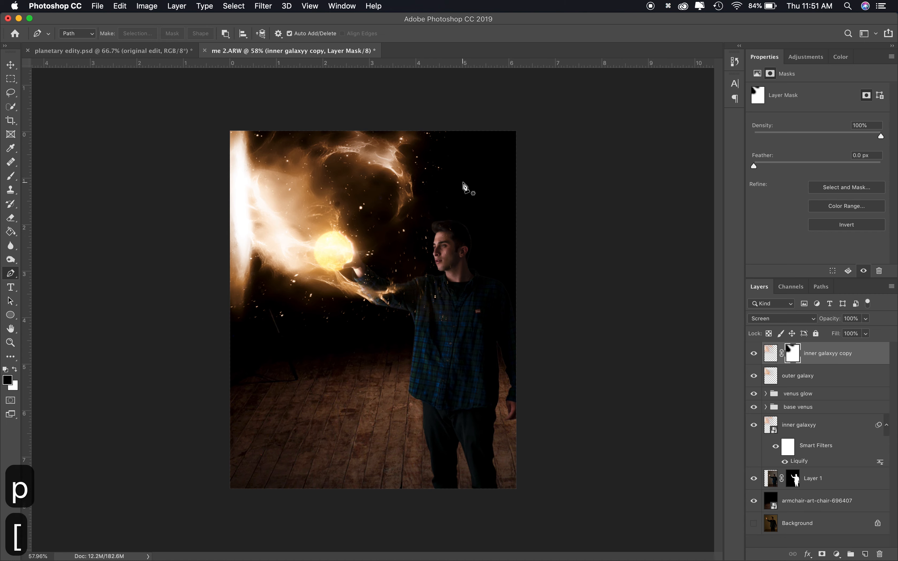
# Clone-stamp on the inner galaxyy copy's pixels to cover the dark area above the man's head
pyautogui.press('s')
pyautogui.click(442, 203)
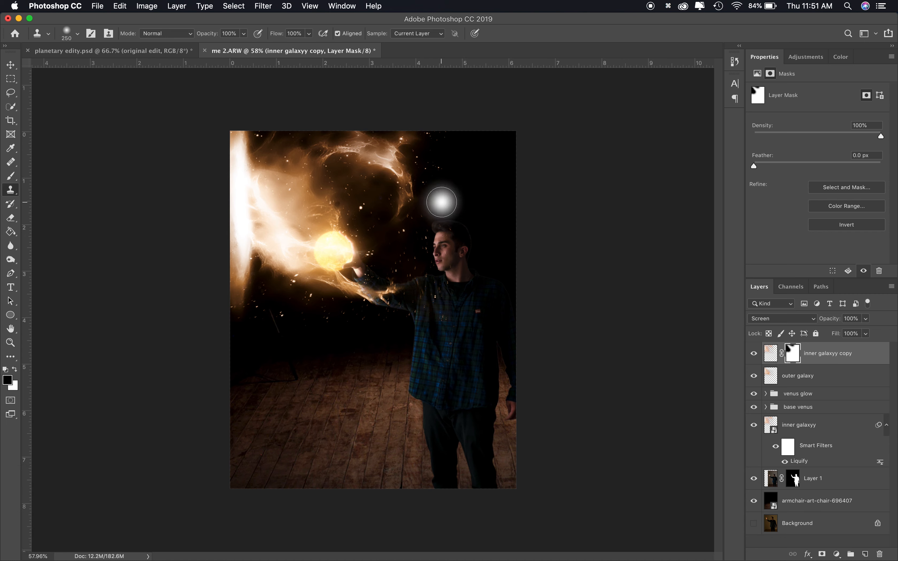
pyautogui.click(770, 358)
pyautogui.press('z')
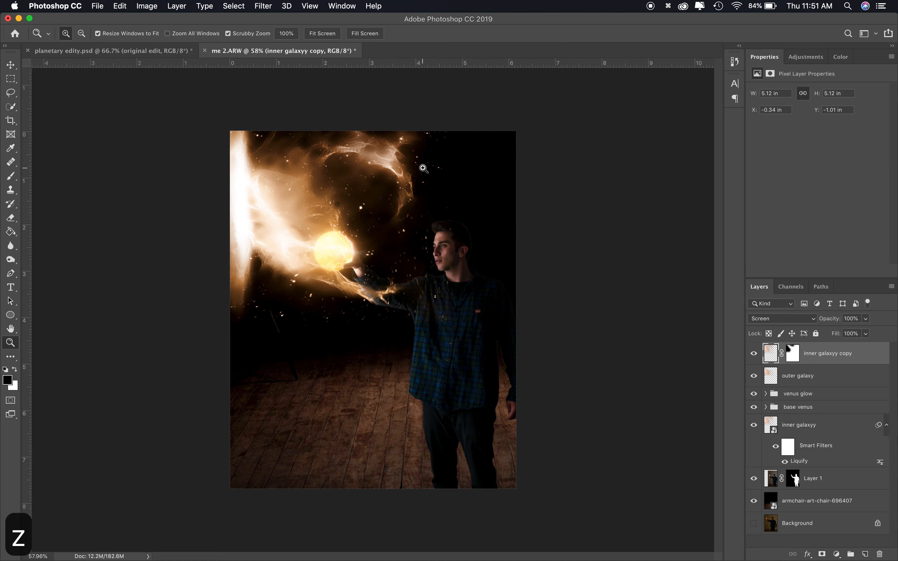
pyautogui.click(424, 168)
pyautogui.keyDown('alt'); pyautogui.click(407, 245); pyautogui.keyUp('alt')
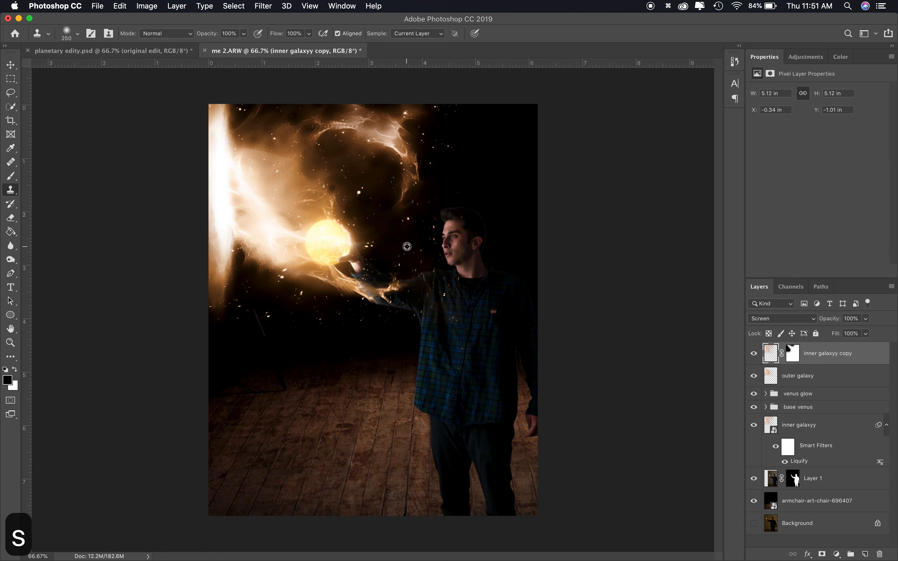
pyautogui.click(465, 195)
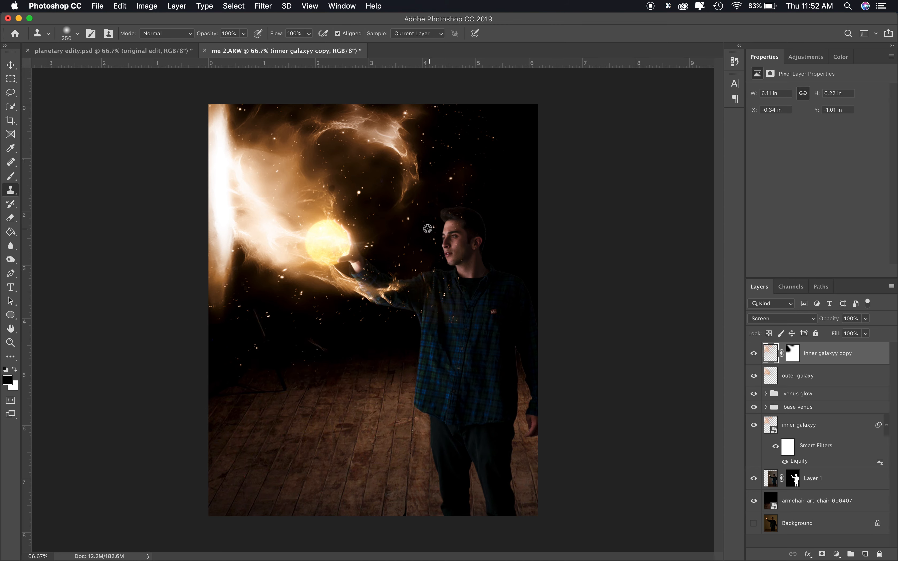
# Enlarge the Clone Stamp to 400 px and clone over the shoulder, floor and upper-right sky areas
pyautogui.press(']')
pyautogui.press(']')
pyautogui.press(']')
pyautogui.press(']')
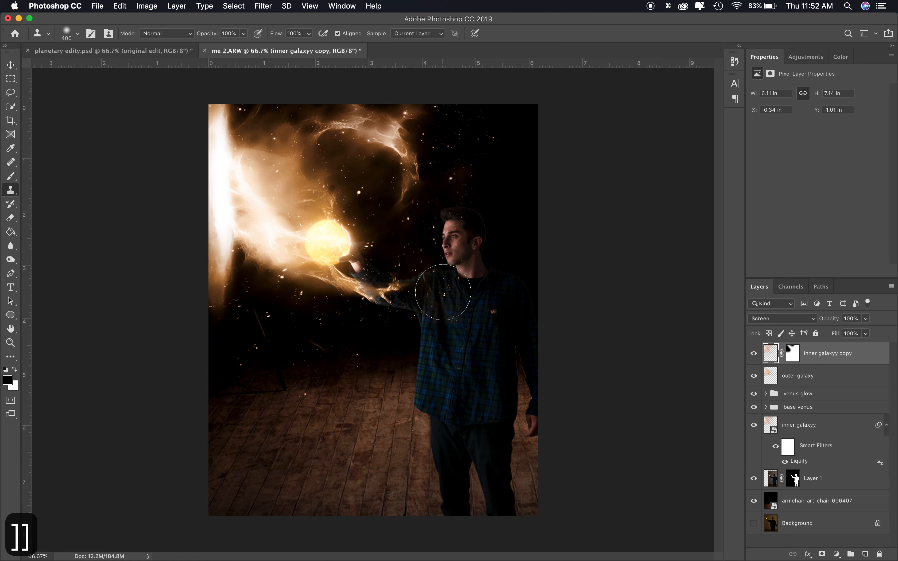
pyautogui.keyDown('alt'); pyautogui.click(443, 327); pyautogui.keyUp('alt')
pyautogui.click(307, 416)
pyautogui.keyDown('alt'); pyautogui.click(468, 167); pyautogui.keyUp('alt')
pyautogui.click(515, 222)
pyautogui.keyDown('alt'); pyautogui.click(463, 147); pyautogui.keyUp('alt')
pyautogui.click(510, 148)
pyautogui.scroll(-6, 503, 343)
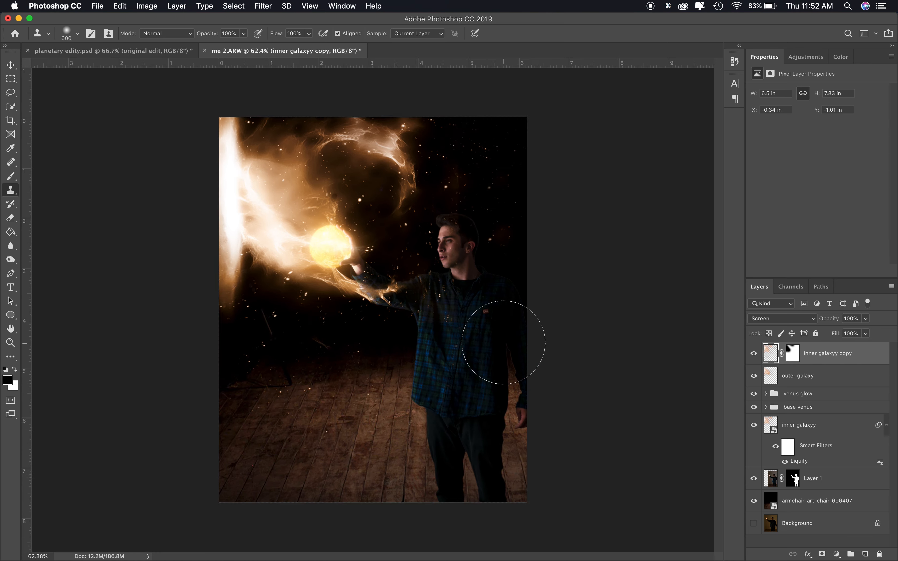
pyautogui.keyDown('alt'); pyautogui.click(313, 332); pyautogui.keyUp('alt')
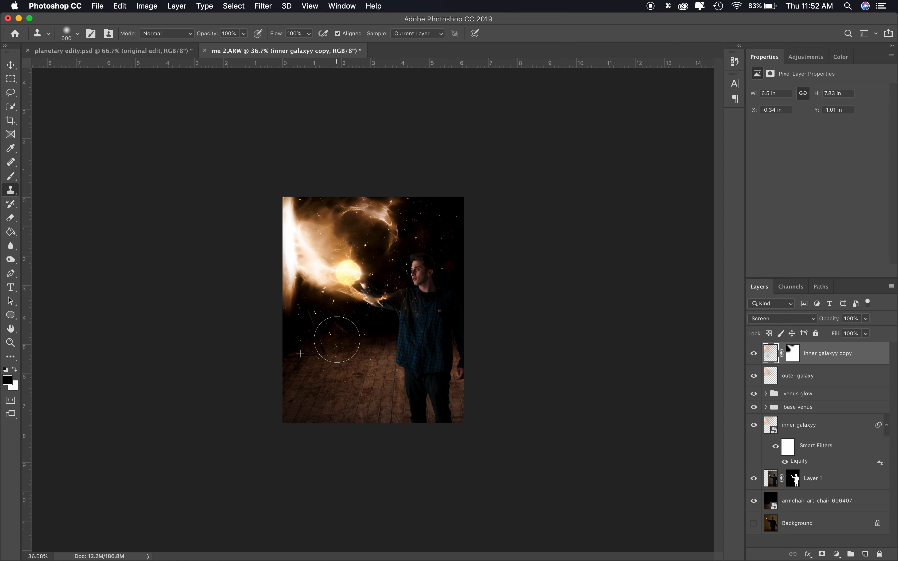
pyautogui.press('super+z')
pyautogui.click(386, 342)
# Add a darkening Curves adjustment clipped to Layer 1 and invert its mask to black
pyautogui.click(816, 482)
pyautogui.press('super+0')
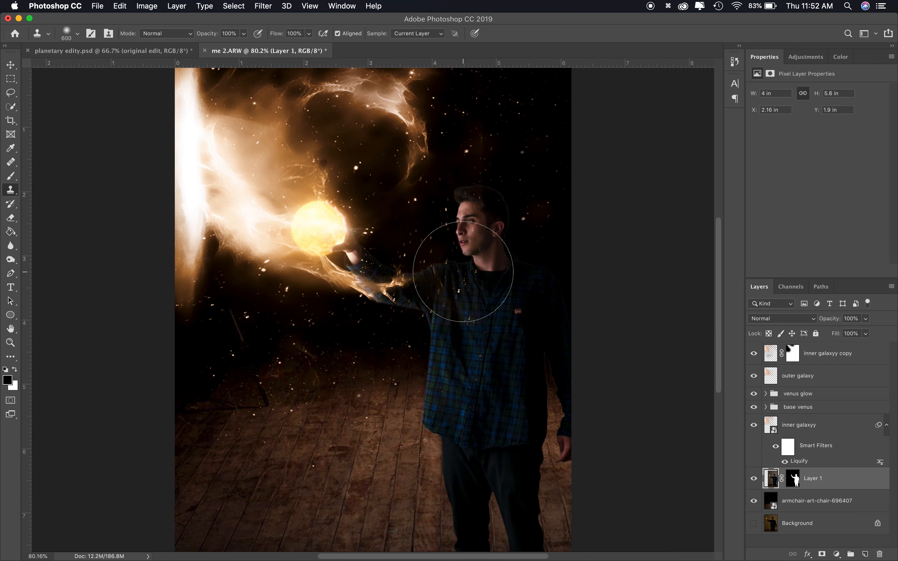
pyautogui.click(805, 58)
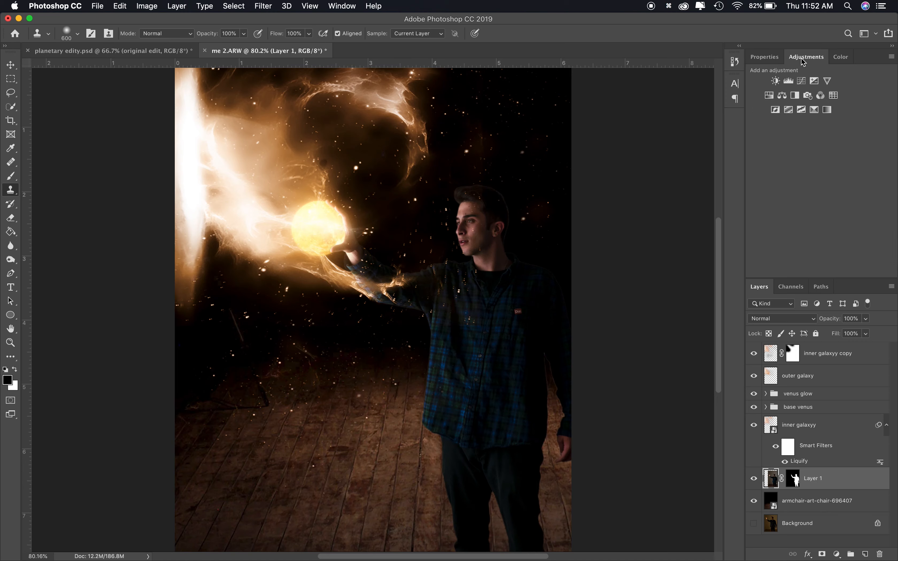
pyautogui.click(803, 81)
pyautogui.moveTo(831, 171); pyautogui.dragTo(838, 176)
pyautogui.click(818, 272)
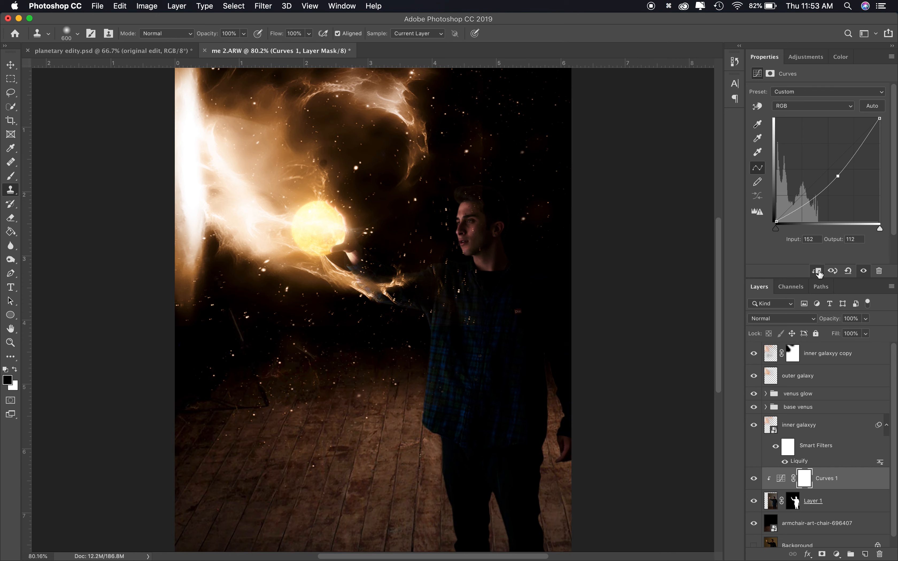
pyautogui.press('super+i')
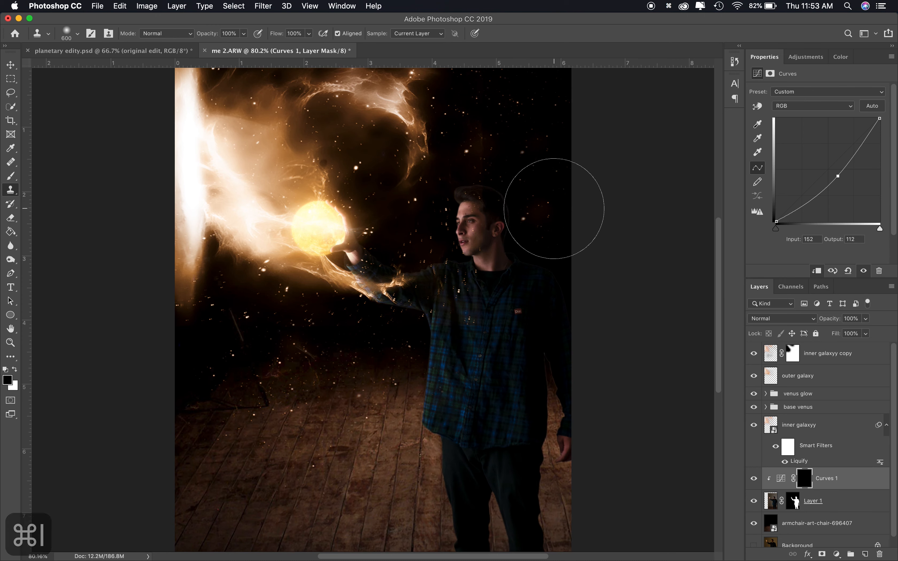
# Paint white on the Curves mask along the man's shadowed right side to darken it
pyautogui.press('x')
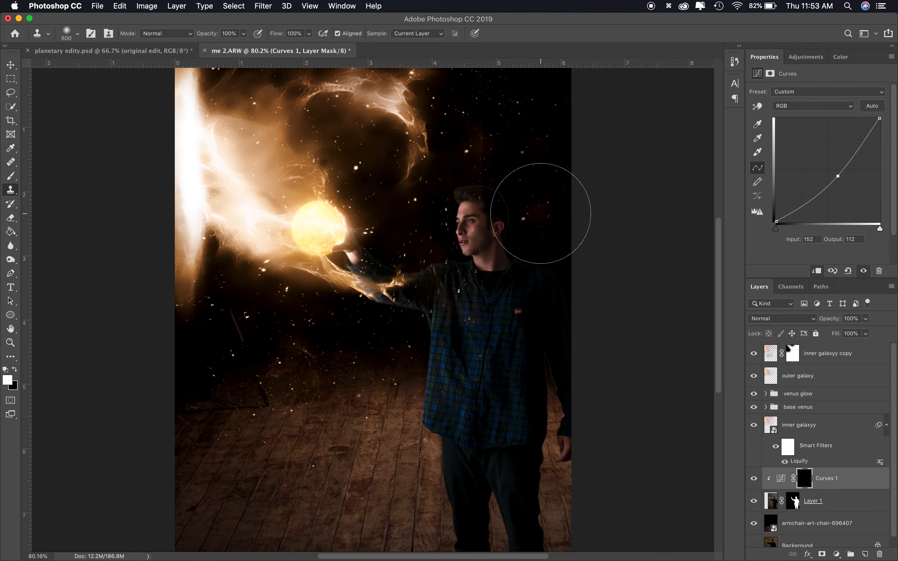
pyautogui.press('b')
pyautogui.click(538, 192)
pyautogui.press('[')
pyautogui.press('[')
pyautogui.press('[')
pyautogui.press('[')
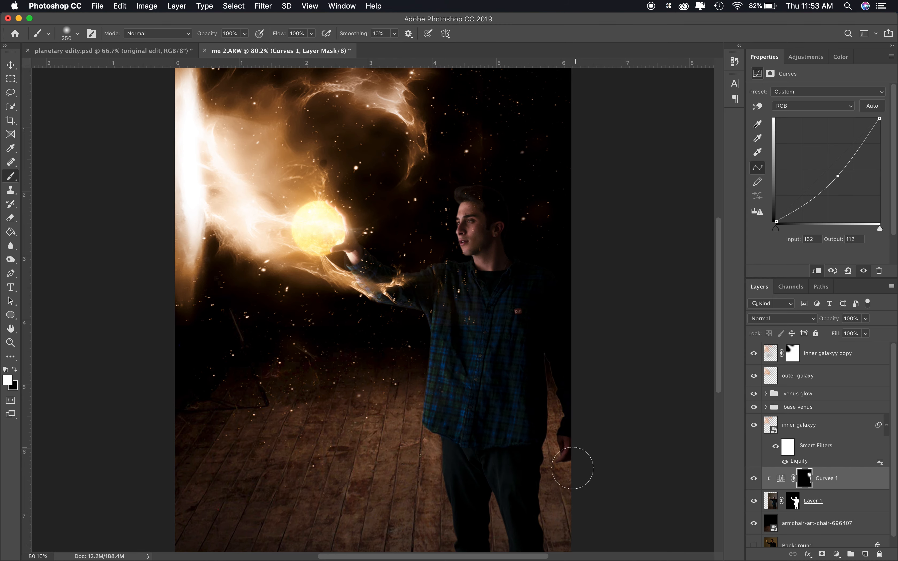
pyautogui.press('x')
pyautogui.scroll(-10, 574, 451)
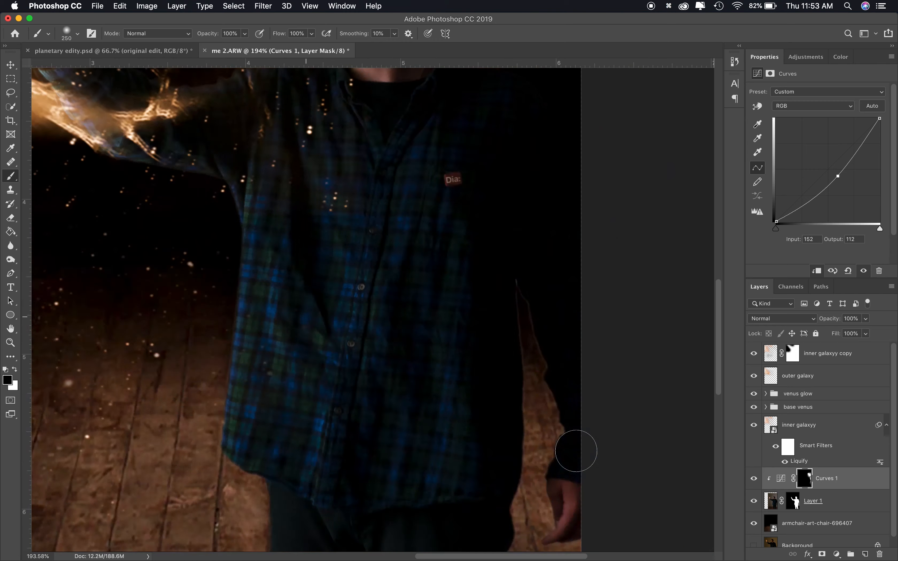
pyautogui.hscroll(8, 526, 417)
pyautogui.press('x')
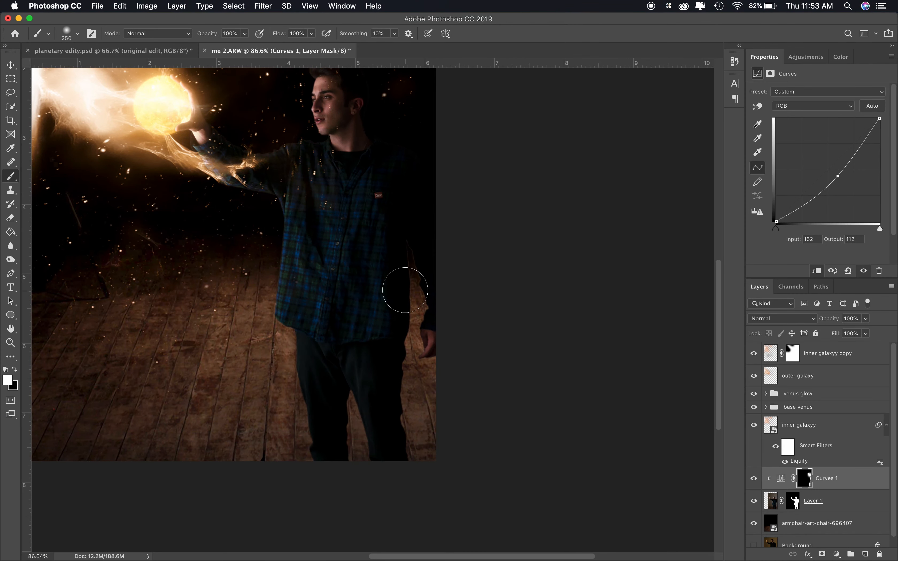
pyautogui.press('x')
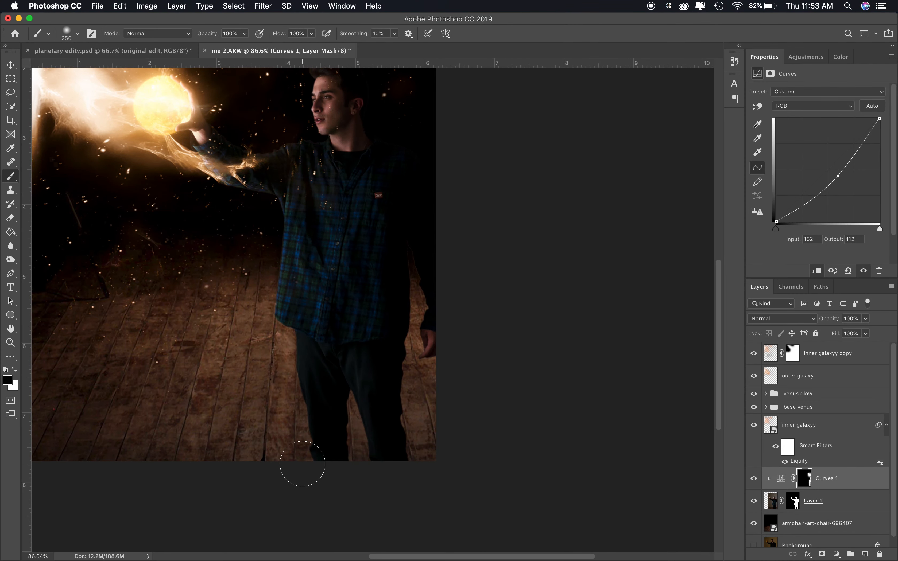
pyautogui.scroll(5, 341, 300)
pyautogui.hscroll(-1, 341, 301)
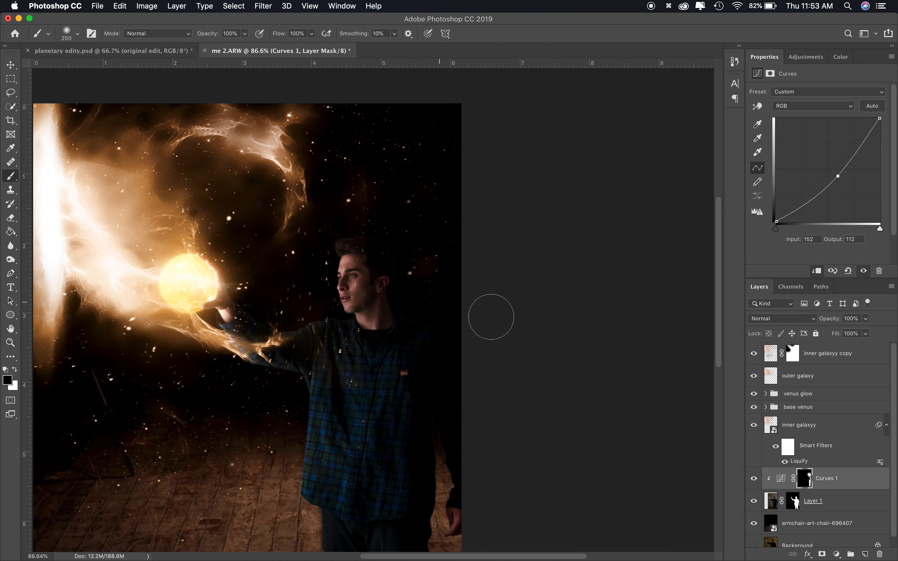
# Add a Brightness/Contrast adjustment with brightness 50, clipped to Layer 1
pyautogui.click(806, 56)
pyautogui.click(759, 84)
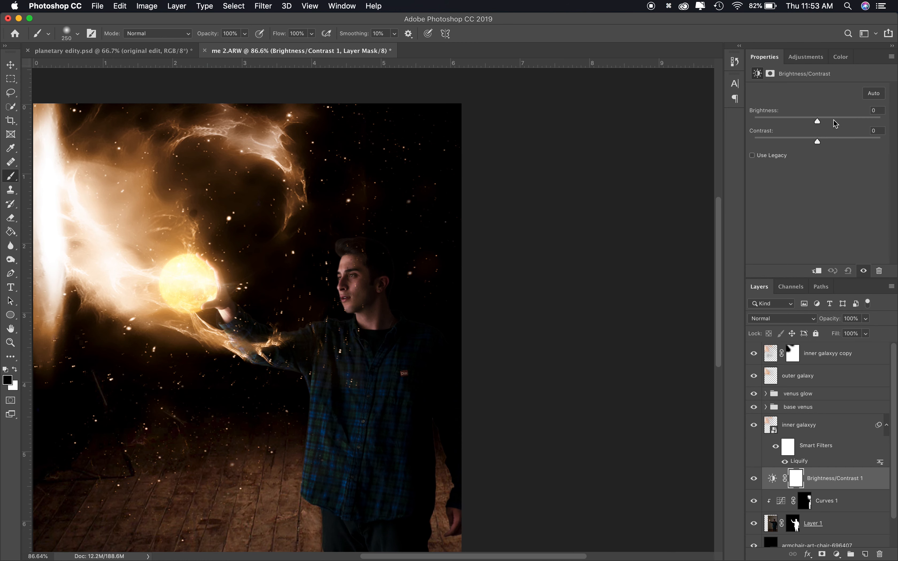
pyautogui.moveTo(838, 120); pyautogui.dragTo(839, 119)
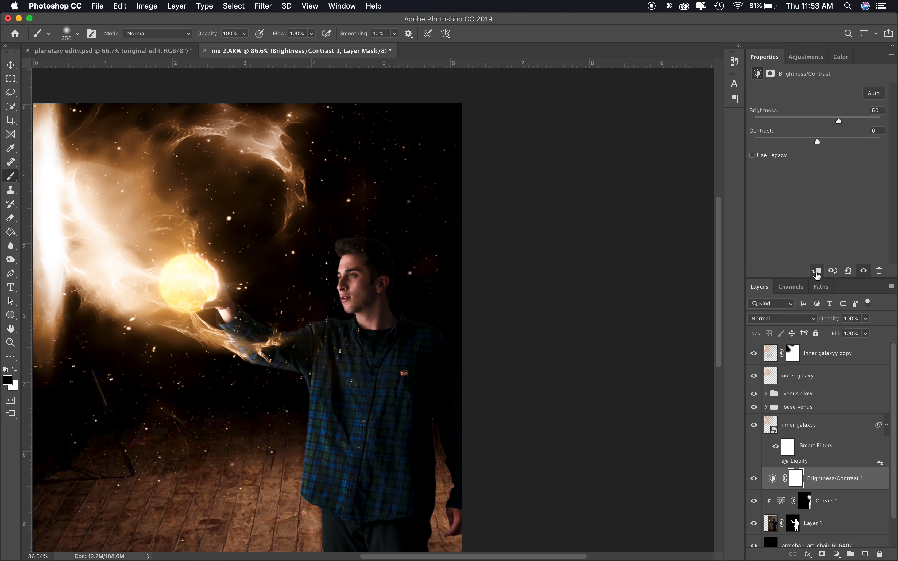
pyautogui.click(817, 271)
# Invert the Brightness/Contrast mask to black and paint white over the man's lit face, arm and body at 39% opacity
pyautogui.press('super+i')
pyautogui.press('x')
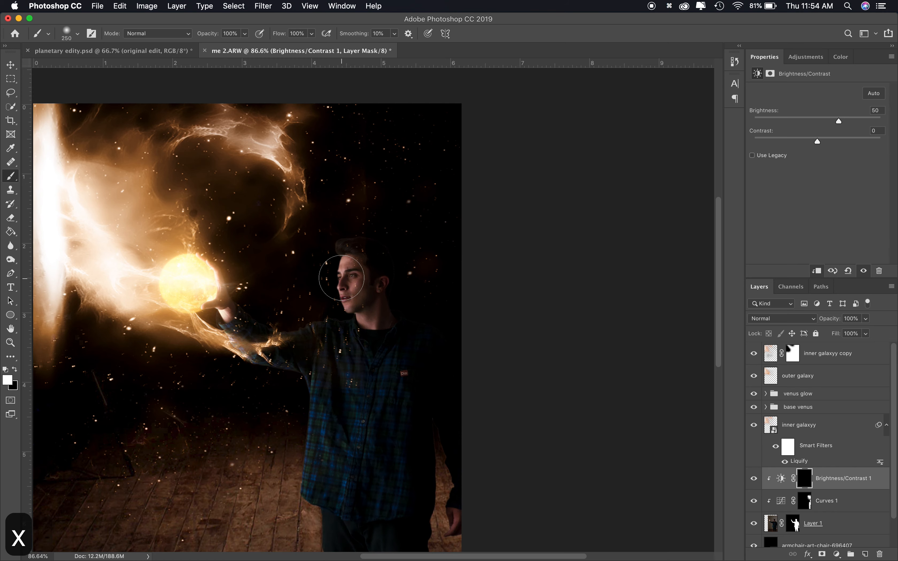
pyautogui.moveTo(204, 265)
pyautogui.mouseDown()
pyautogui.moveTo(244, 321)
pyautogui.moveTo(353, 359)
pyautogui.mouseUp()
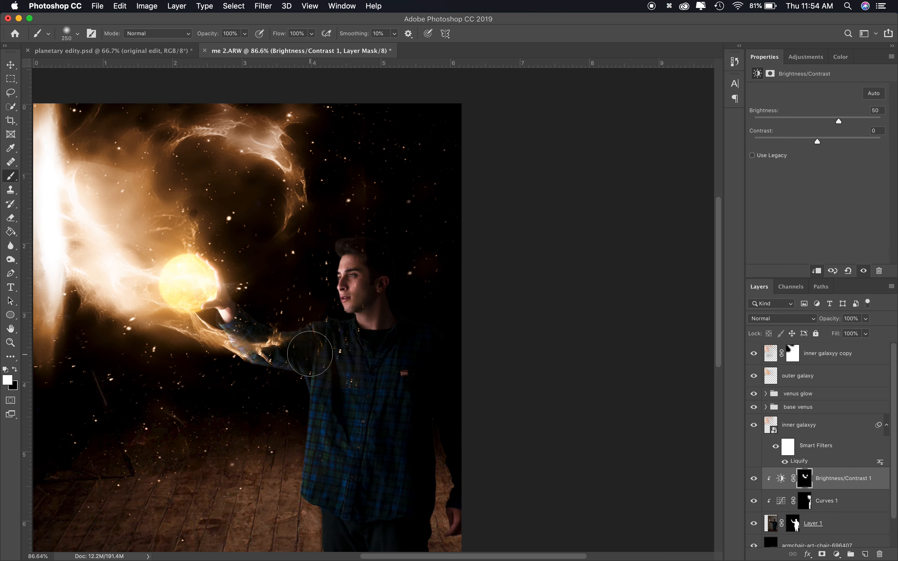
pyautogui.press('x')
pyautogui.moveTo(296, 374); pyautogui.dragTo(331, 344)
pyautogui.press('x')
pyautogui.press('3')
pyautogui.press('9')
pyautogui.scroll(-6, 393, 405)
pyautogui.press('x')
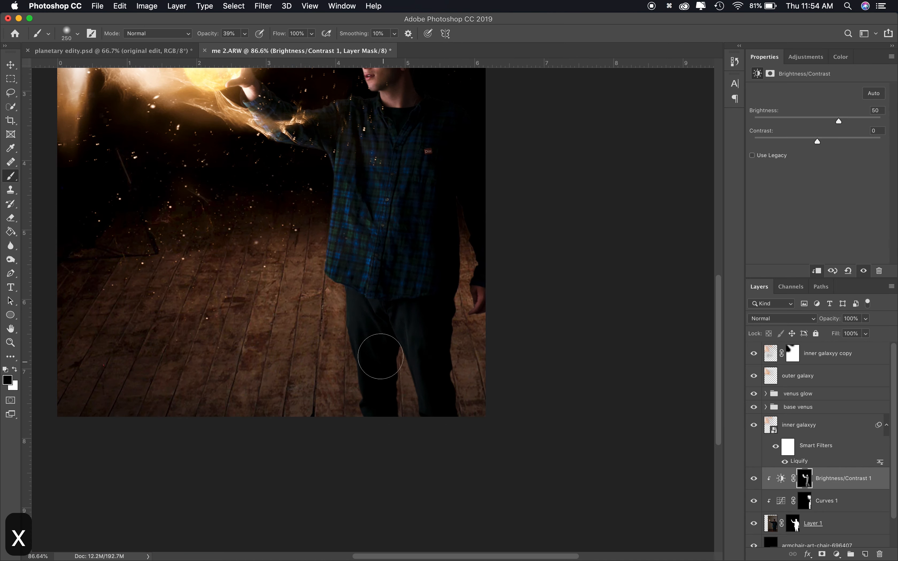
# Duplicate Layer 1 and distort the original into a slanted shadow shape across the floor, set to Multiply
pyautogui.scroll(6, 438, 330)
pyautogui.scroll(-3, 441, 328)
pyautogui.click(813, 524)
pyautogui.press('super+j')
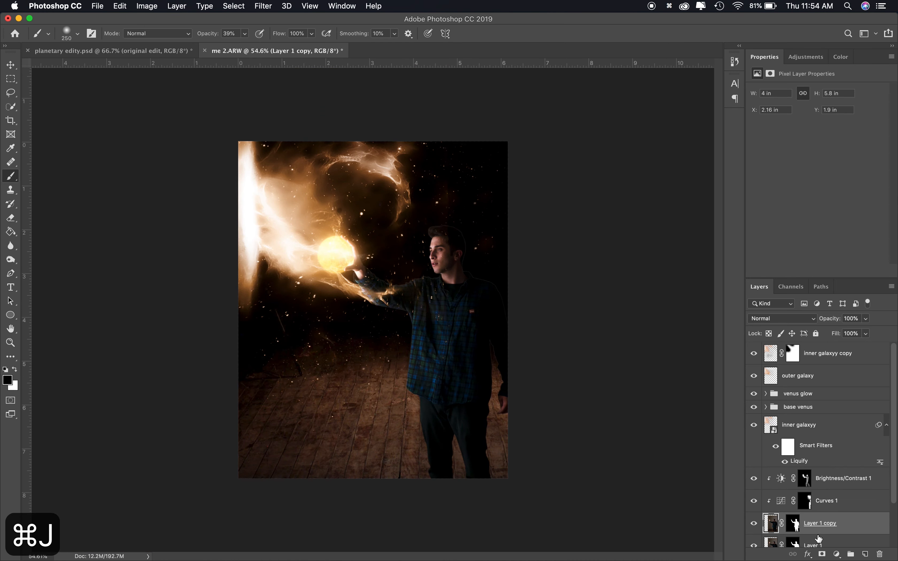
pyautogui.press('super+t')
pyautogui.moveTo(507, 154); pyautogui.dragTo(618, 179)
pyautogui.moveTo(482, 171); pyautogui.dragTo(423, 342)
pyautogui.moveTo(312, 293); pyautogui.dragTo(381, 315)
pyautogui.moveTo(423, 450); pyautogui.dragTo(489, 450)
pyautogui.moveTo(506, 338); pyautogui.dragTo(504, 308)
pyautogui.click(781, 319)
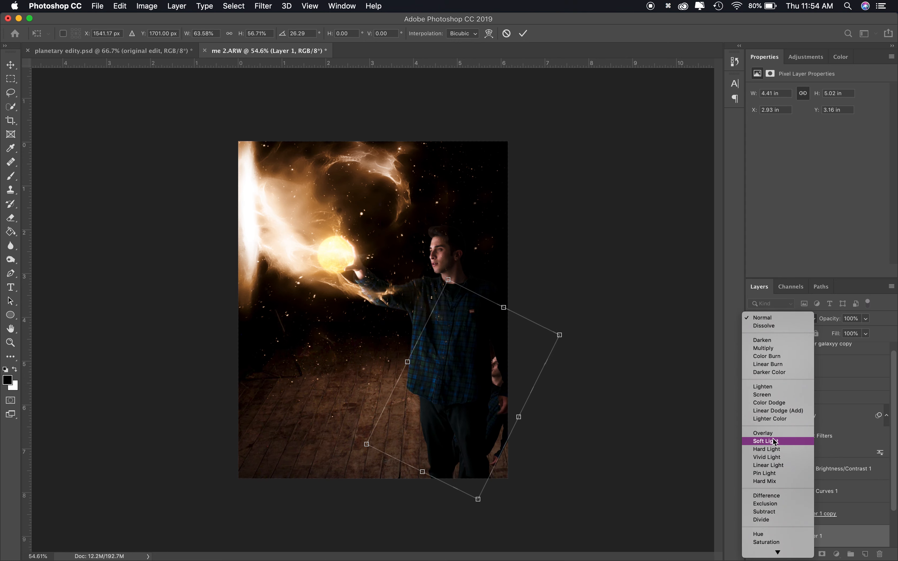
pyautogui.click(780, 433)
pyautogui.click(783, 320)
pyautogui.click(770, 233)
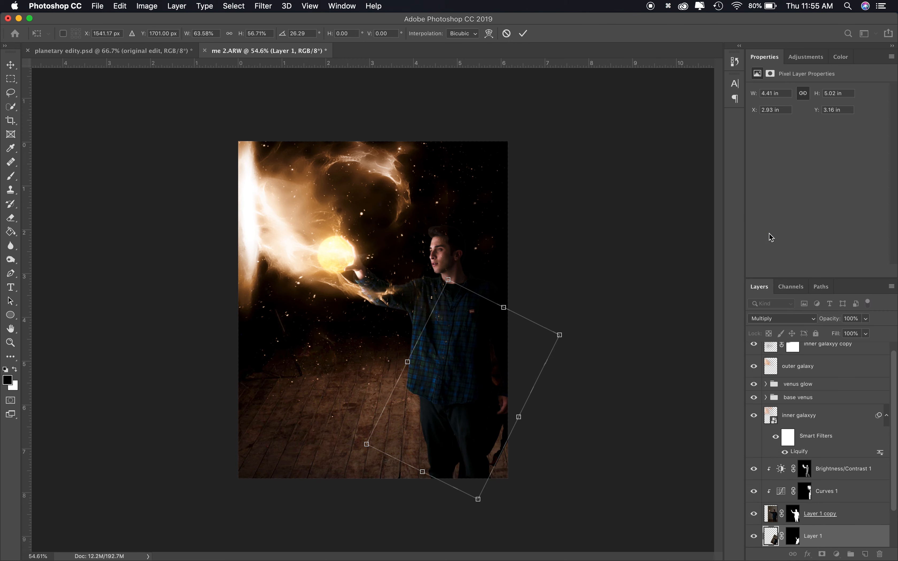
pyautogui.press('Return')
# Set the shadow layer to Hard Mix and blur it with a Gaussian Blur radius of 20.4 pixels
pyautogui.press('b')
pyautogui.click(799, 319)
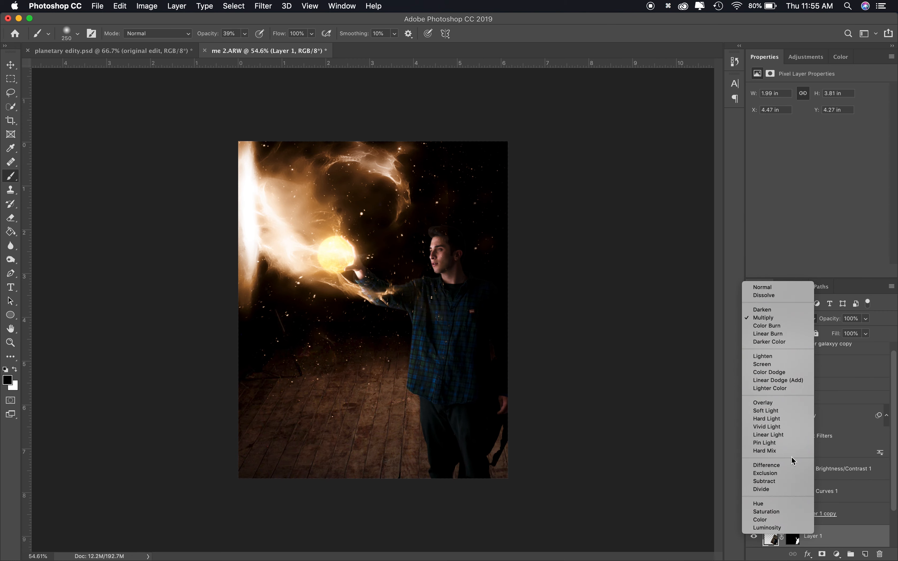
pyautogui.click(779, 450)
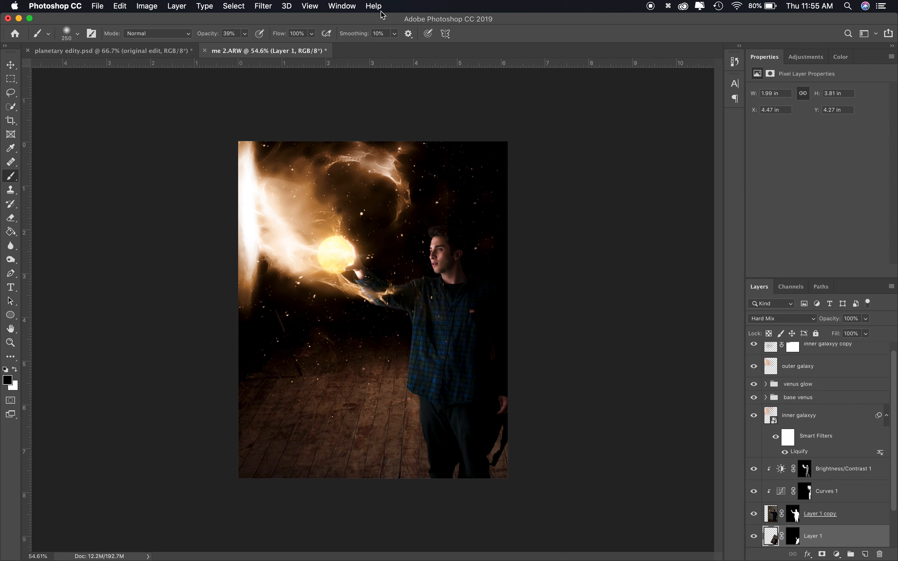
pyautogui.click(263, 6)
pyautogui.moveTo(291, 132)
pyautogui.click(431, 174)
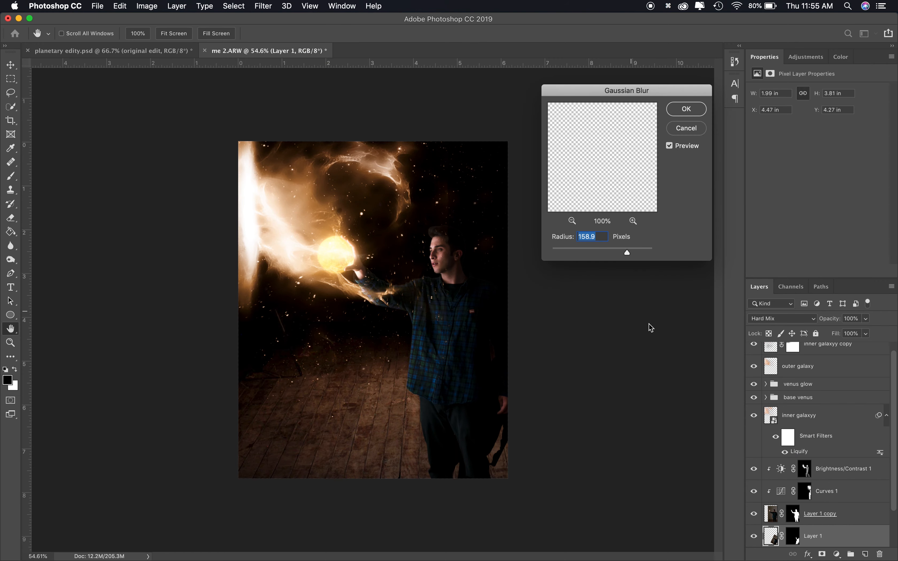
pyautogui.moveTo(595, 251)
pyautogui.mouseDown()
pyautogui.moveTo(605, 252)
pyautogui.moveTo(597, 248)
pyautogui.mouseUp()
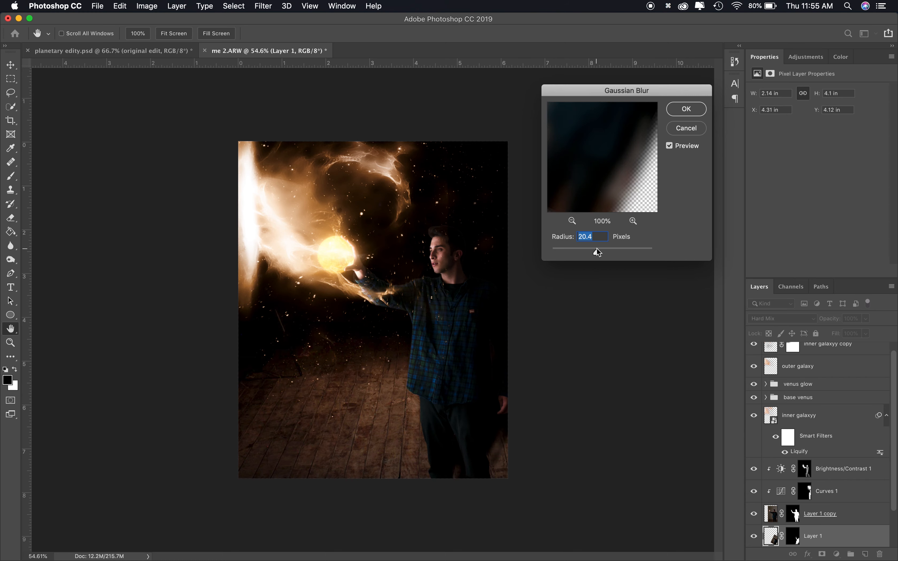
pyautogui.click(694, 108)
# Fine-tune the blurred shadow's shape and position with Free Transform
pyautogui.press('super+t')
pyautogui.moveTo(589, 252); pyautogui.dragTo(605, 271)
pyautogui.moveTo(479, 395); pyautogui.dragTo(499, 395)
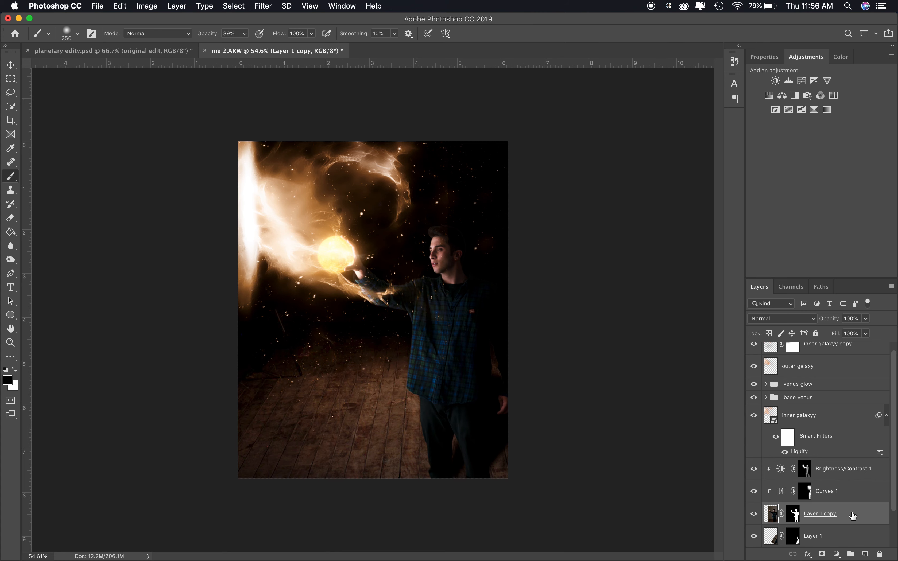
# Duplicate Layer 1 copy and move one copy above the Curves and Brightness/Contrast layers
pyautogui.press('super+j')
pyautogui.moveTo(842, 545)
pyautogui.mouseDown()
pyautogui.moveTo(830, 351)
pyautogui.moveTo(831, 529)
pyautogui.moveTo(831, 492)
pyautogui.mouseUp()
pyautogui.scroll(3, 375, 317)
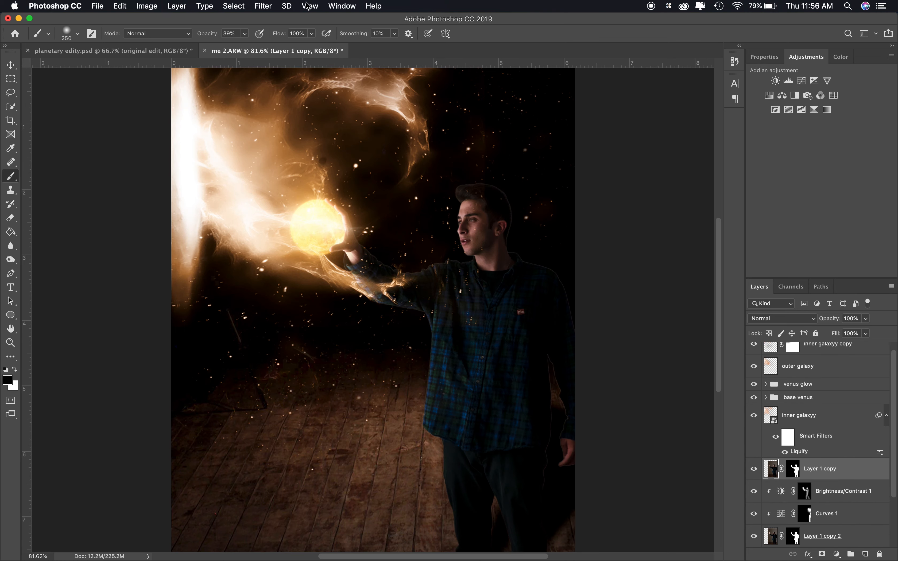
# Warm the moved copy with the Camera Raw Filter, setting Temperature to +44
pyautogui.click(263, 6)
pyautogui.click(297, 72)
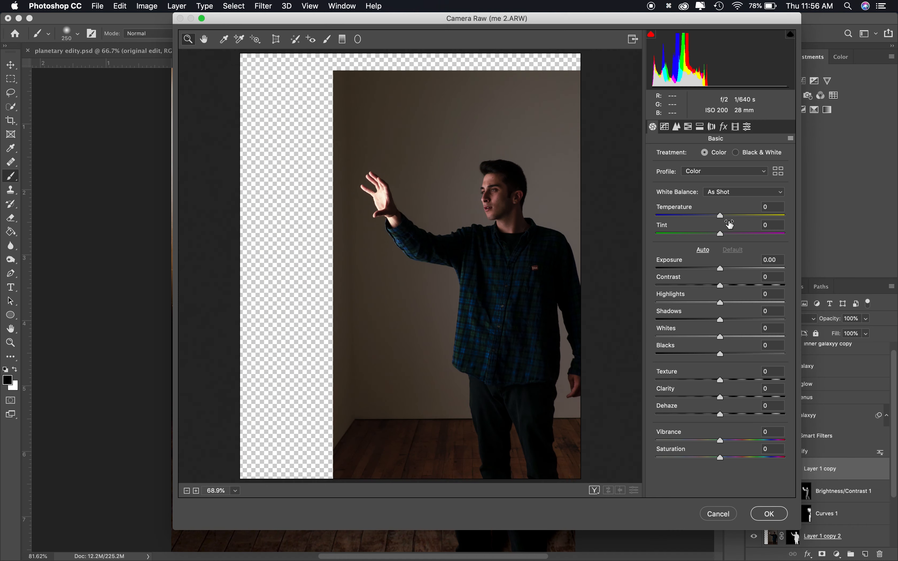
pyautogui.moveTo(724, 216); pyautogui.dragTo(748, 215)
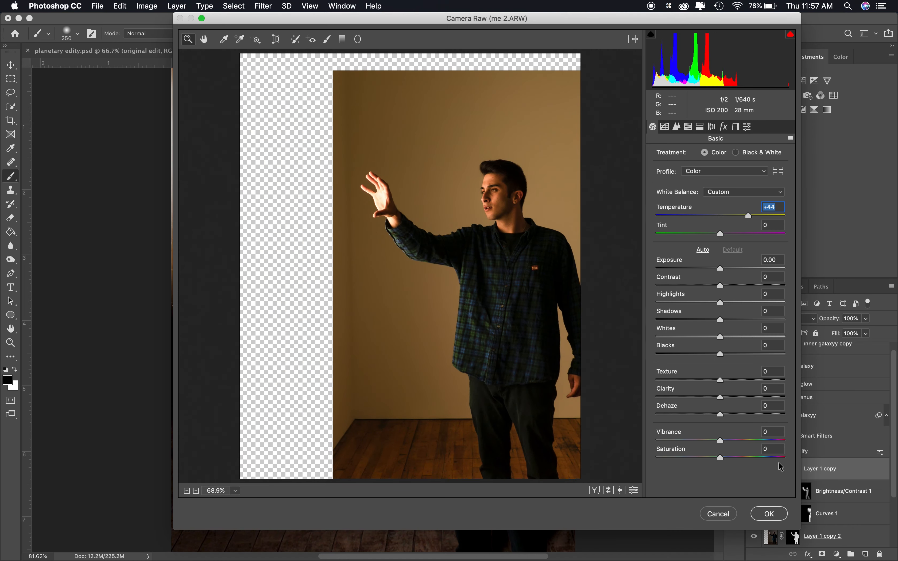
pyautogui.click(769, 514)
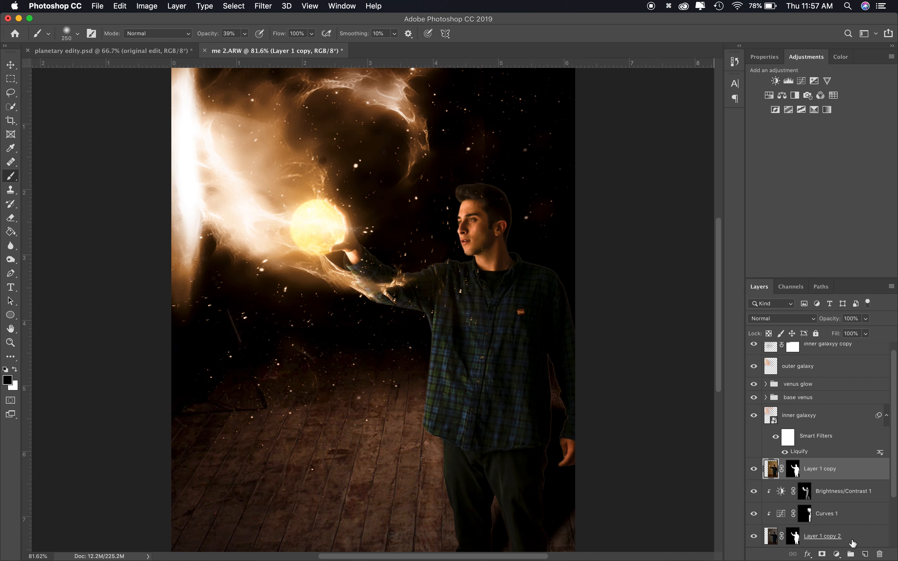
# Create a new empty layer and merge the warmed copy into it as Layer 2
pyautogui.click(876, 555)
pyautogui.click(487, 199)
pyautogui.click(866, 554)
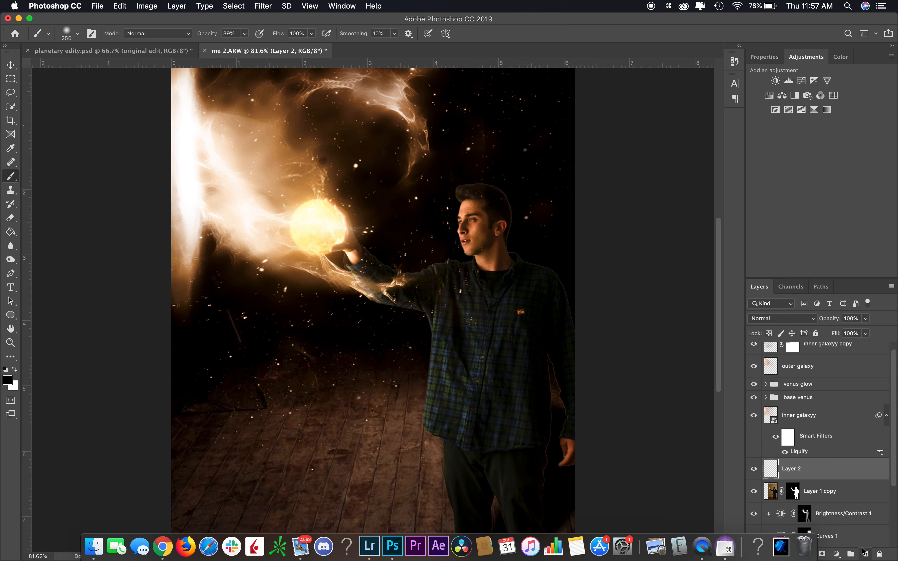
pyautogui.keyDown('super'); pyautogui.click(821, 492); pyautogui.keyUp('super')
pyautogui.press('super+e')
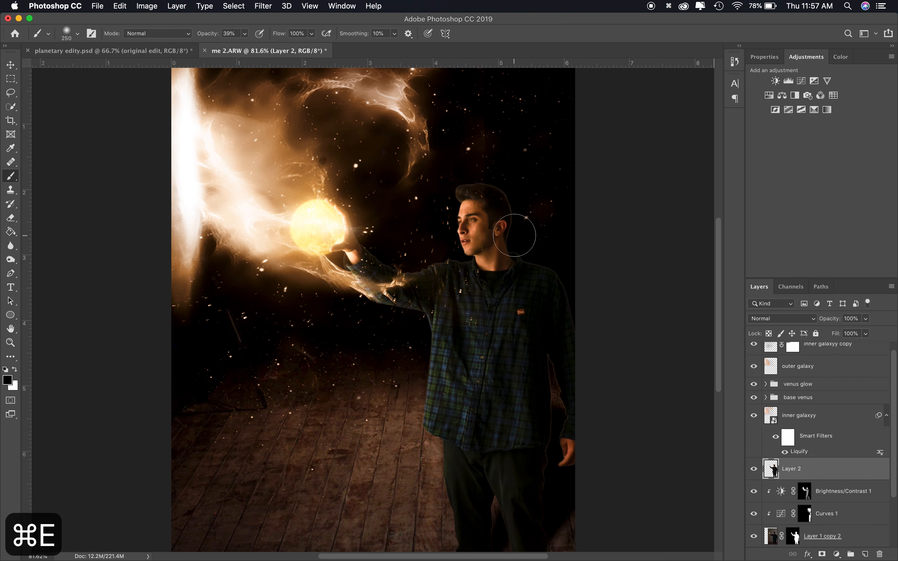
# Add a black-filled mask to Layer 2 and paint white over the man's eyes with a 15 px brush
pyautogui.click(823, 555)
pyautogui.press('super+i')
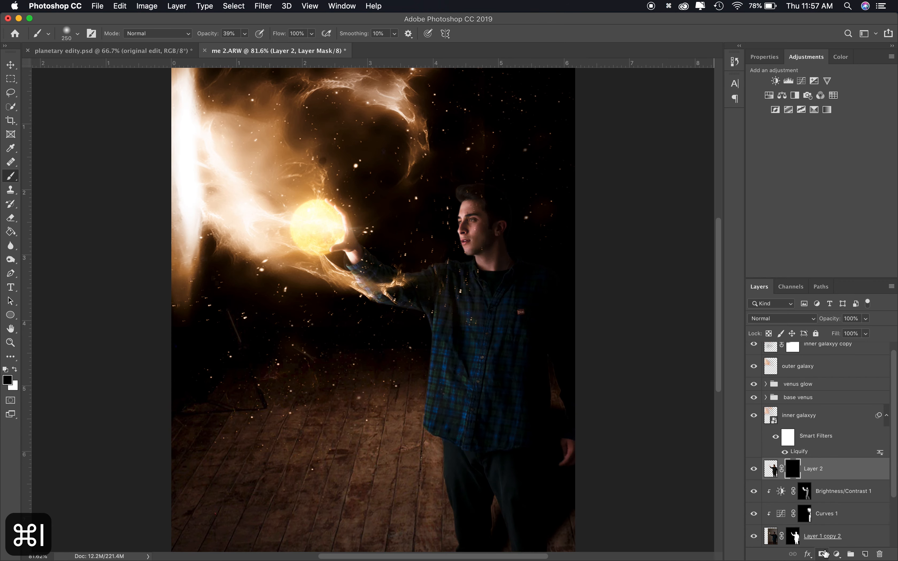
pyautogui.scroll(10, 471, 237)
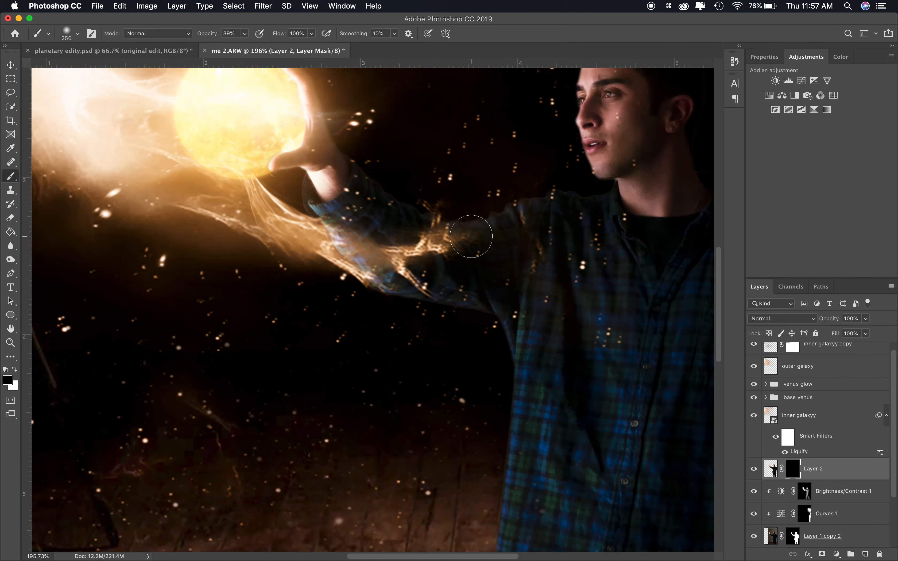
pyautogui.scroll(5, 471, 236)
pyautogui.press('[')
pyautogui.press('[')
pyautogui.press('[')
pyautogui.press('[')
pyautogui.press('[')
pyautogui.press('[')
pyautogui.press('[')
pyautogui.press('[')
pyautogui.press('[')
pyautogui.press('[')
pyautogui.press('[')
pyautogui.press('[')
pyautogui.press('[')
pyautogui.press('[')
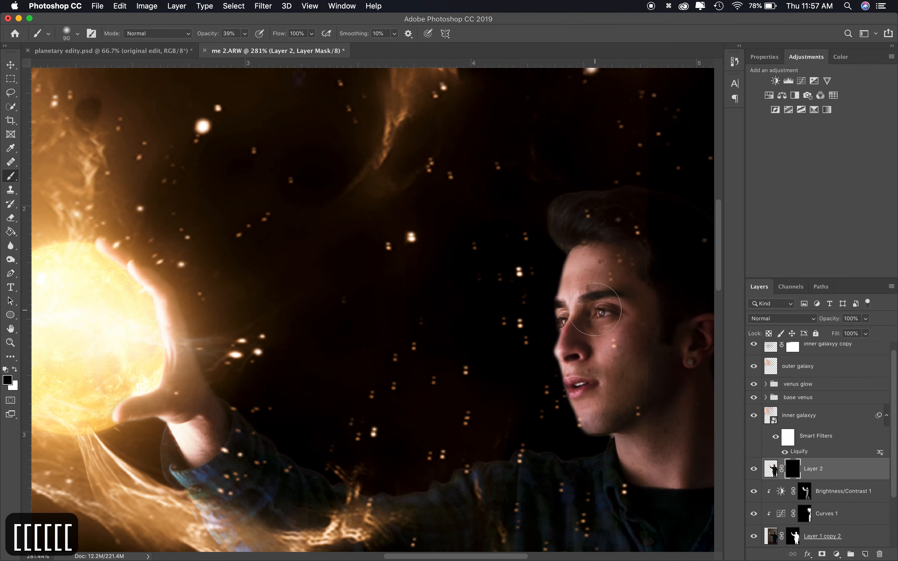
pyautogui.press('[')
pyautogui.press('[')
pyautogui.press('[')
pyautogui.press('x')
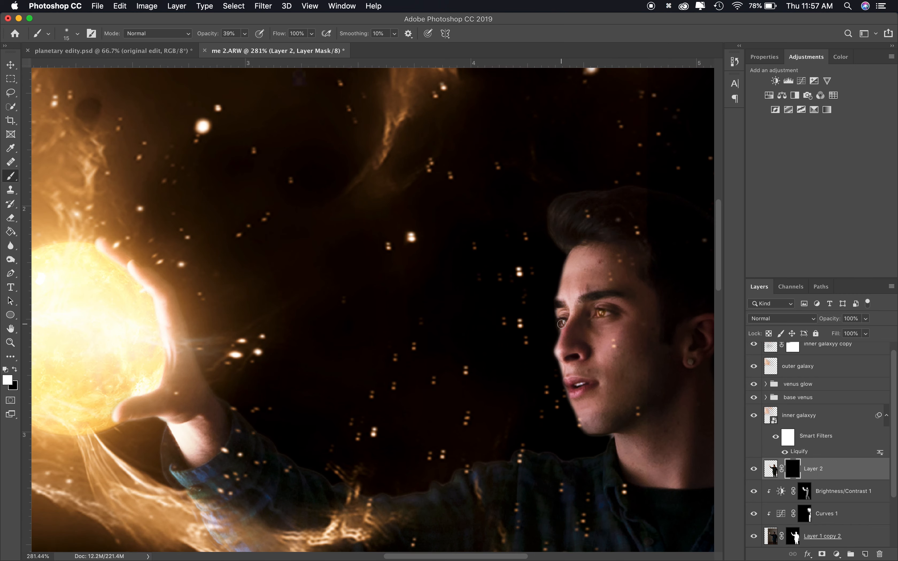
# Enlarge the brush to 300 px and paint white on the mask along the glowing hand and arm
pyautogui.scroll(-6, 563, 322)
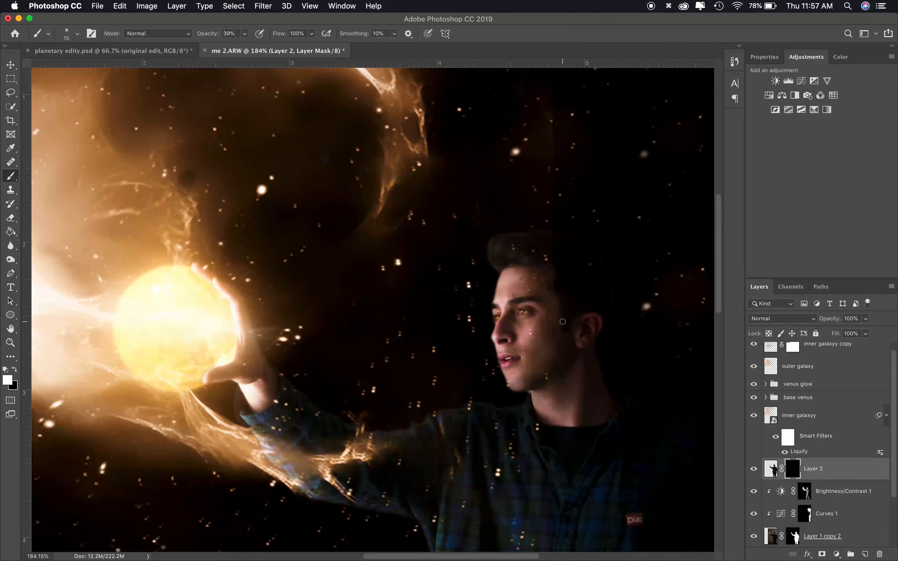
pyautogui.press(']')
pyautogui.press(']')
pyautogui.press(']')
pyautogui.press(']')
pyautogui.press(']')
pyautogui.press(']')
pyautogui.press(']')
pyautogui.press(']')
pyautogui.press(']')
pyautogui.press(']')
pyautogui.press(']')
pyautogui.press(']')
pyautogui.press(']')
pyautogui.press(']')
pyautogui.press(']')
pyautogui.press(']')
pyautogui.press(']')
pyautogui.press(']')
pyautogui.press(']')
pyautogui.press(']')
pyautogui.press(']')
pyautogui.press(']')
pyautogui.press(']')
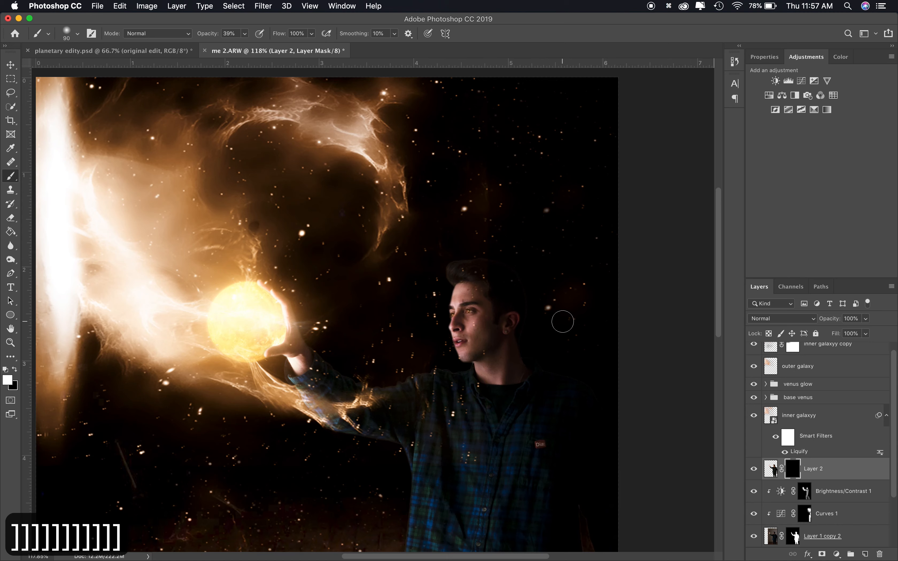
pyautogui.press('[')
pyautogui.press('[')
pyautogui.press('[')
pyautogui.press('[')
pyautogui.press('[')
pyautogui.press('[')
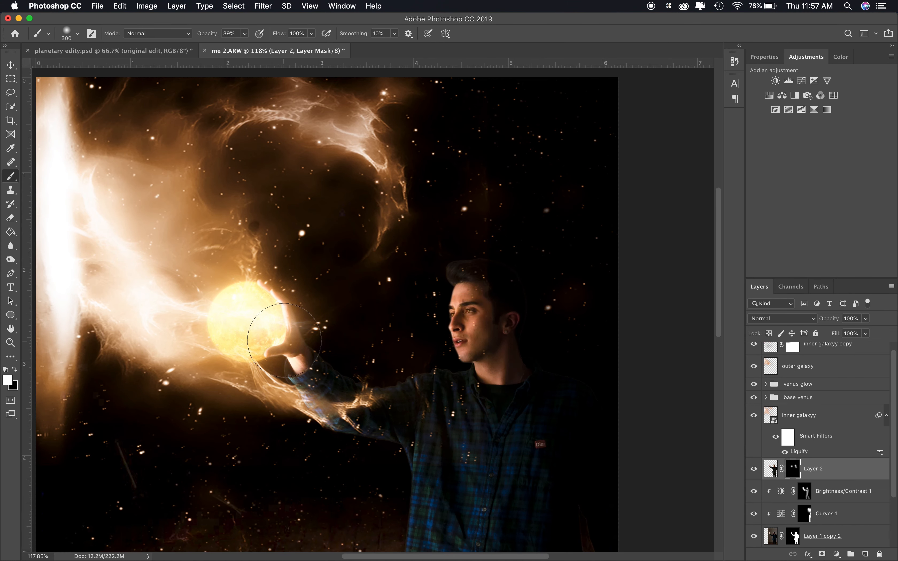
pyautogui.moveTo(273, 311)
pyautogui.mouseDown()
pyautogui.moveTo(322, 407)
pyautogui.moveTo(436, 550)
pyautogui.mouseUp()
pyautogui.scroll(-5, 437, 550)
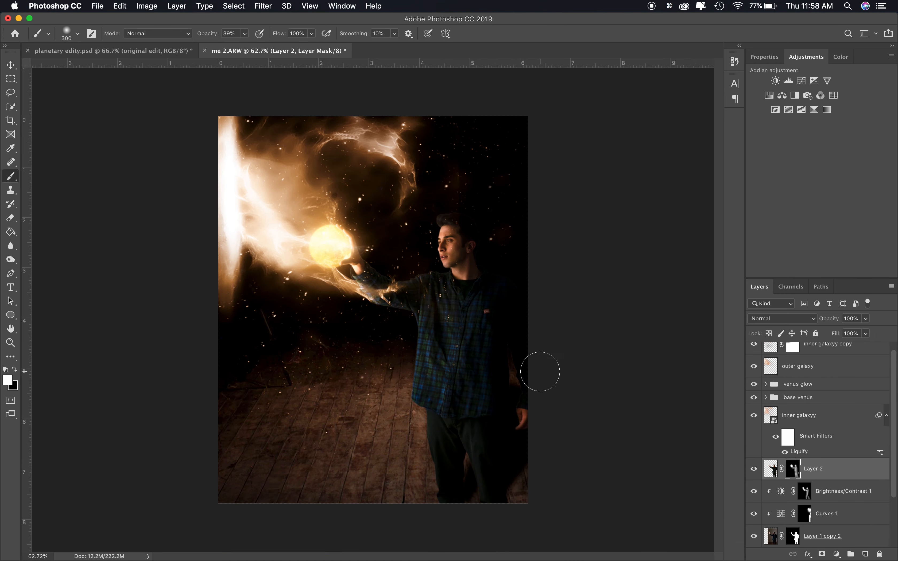
# Duplicate Layer 2 twice to strengthen the warm light on the man
pyautogui.click(755, 470)
pyautogui.click(755, 470)
pyautogui.press('super+j')
pyautogui.press('super+j')
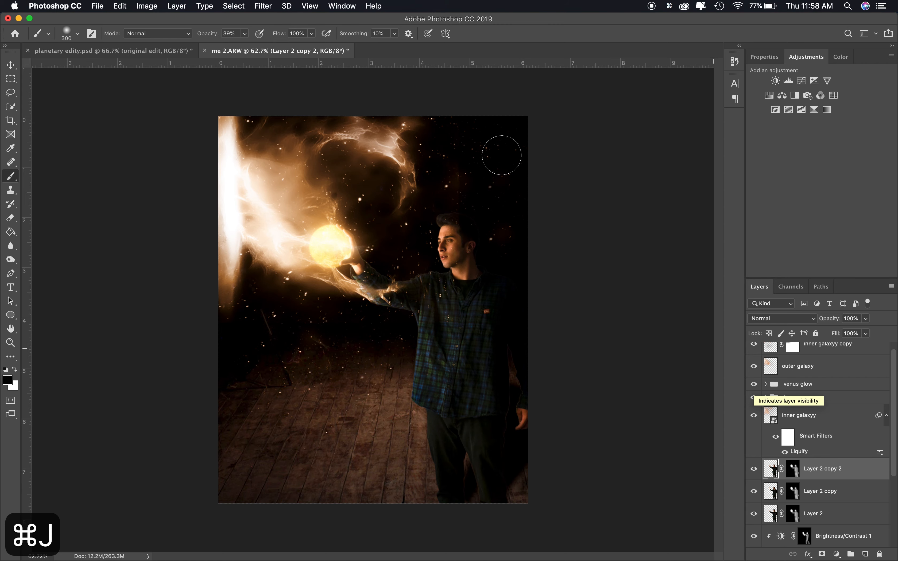
pyautogui.press('x')
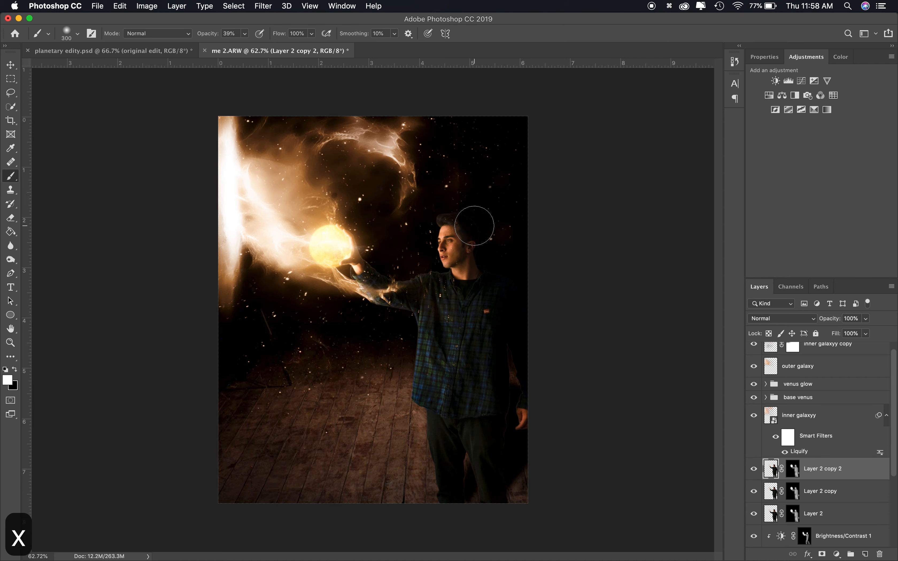
pyautogui.moveTo(468, 260); pyautogui.dragTo(461, 275)
pyautogui.press('super+z')
pyautogui.click(795, 470)
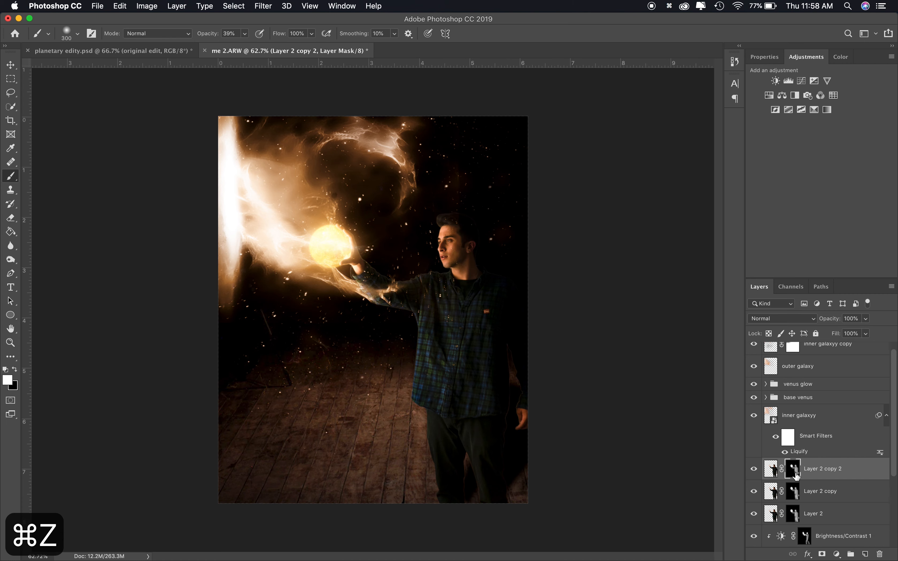
pyautogui.press('super+z')
pyautogui.press('x')
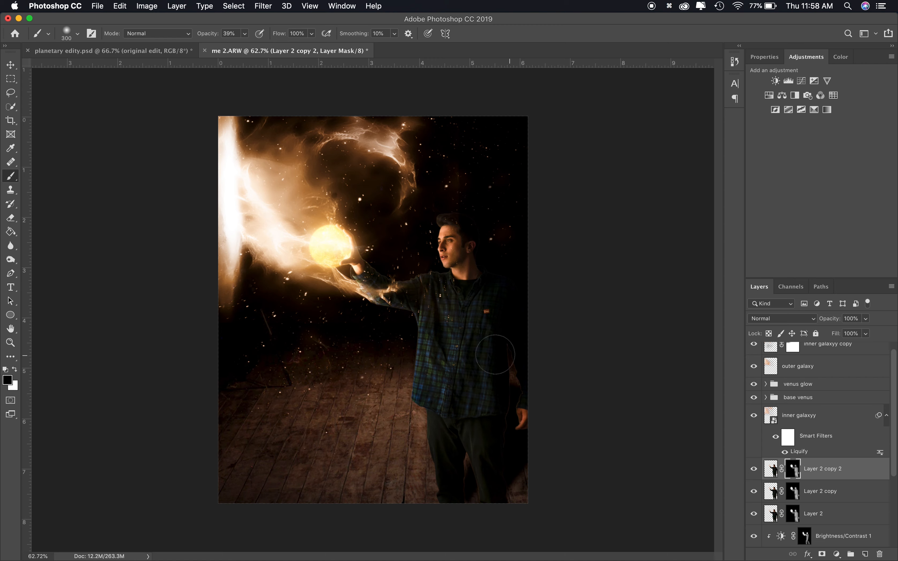
# Enlarge the brush to 1000 px and inspect Layer 2 copy 2's mask overlay, toggling the layer's visibility to compare
pyautogui.press(']')
pyautogui.press(']')
pyautogui.press(']')
pyautogui.press(']')
pyautogui.press('\\')
pyautogui.press(']')
pyautogui.press(']')
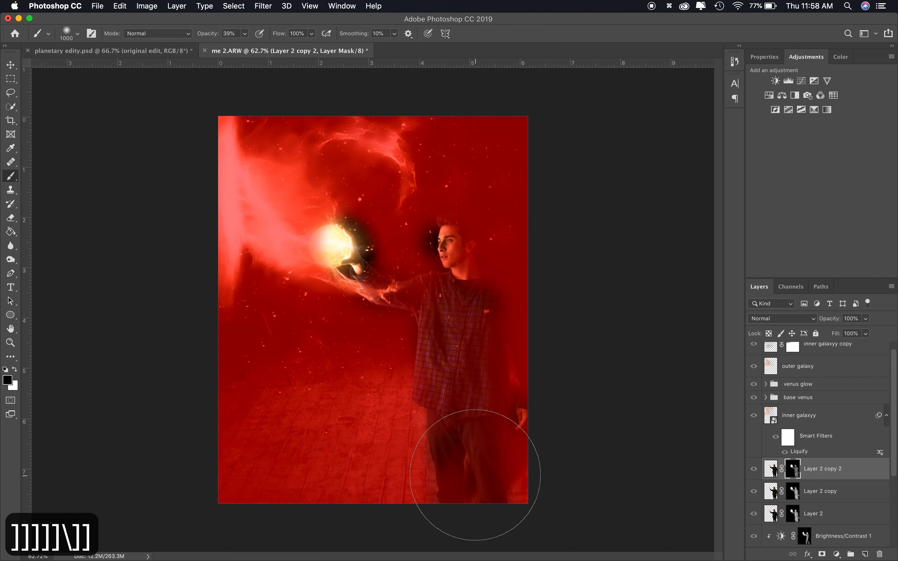
pyautogui.press('\\')
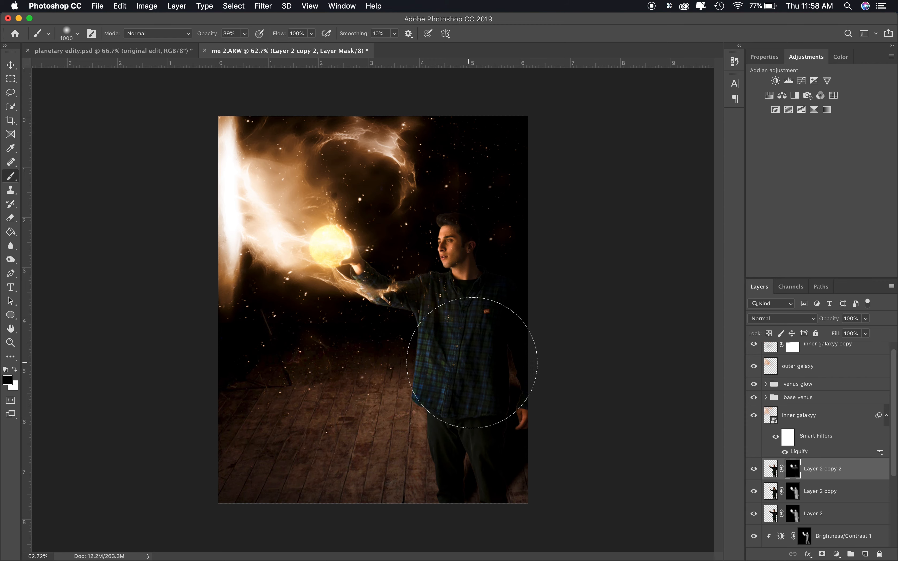
pyautogui.click(754, 469)
pyautogui.click(754, 469)
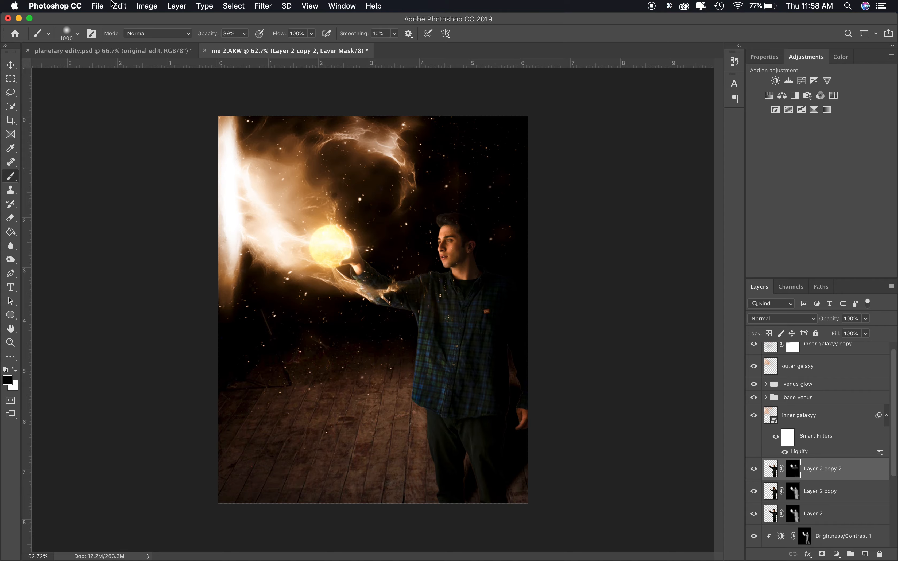